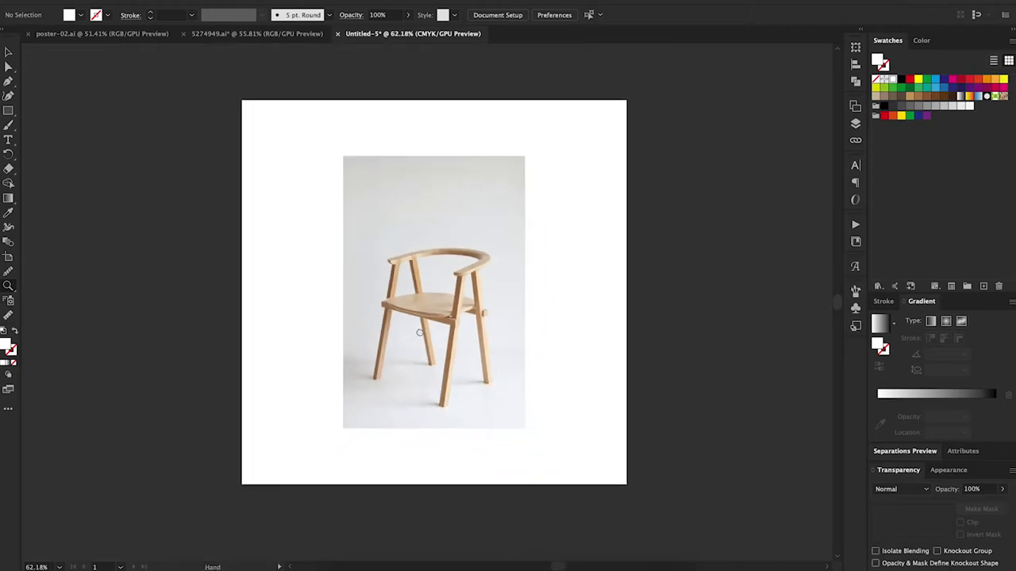
Enlarge the chair photo around its centre and zoom in on the chair
mouse_move(555, 181)
mouse_down()
mouse_move(555, 261)
mouse_move(657, 286)
mouse_move(644, 303)
mouse_up()
click(597, 240)
key(z)
Fill the first two swatch squares with browns sampled from the chair
key(i)
click(494, 288)
key(m)
key(i)
click(458, 307)
key(v)
Drop a copy of the square below and fill it with light beige from the chair
key(i)
click(405, 373)
key(v)
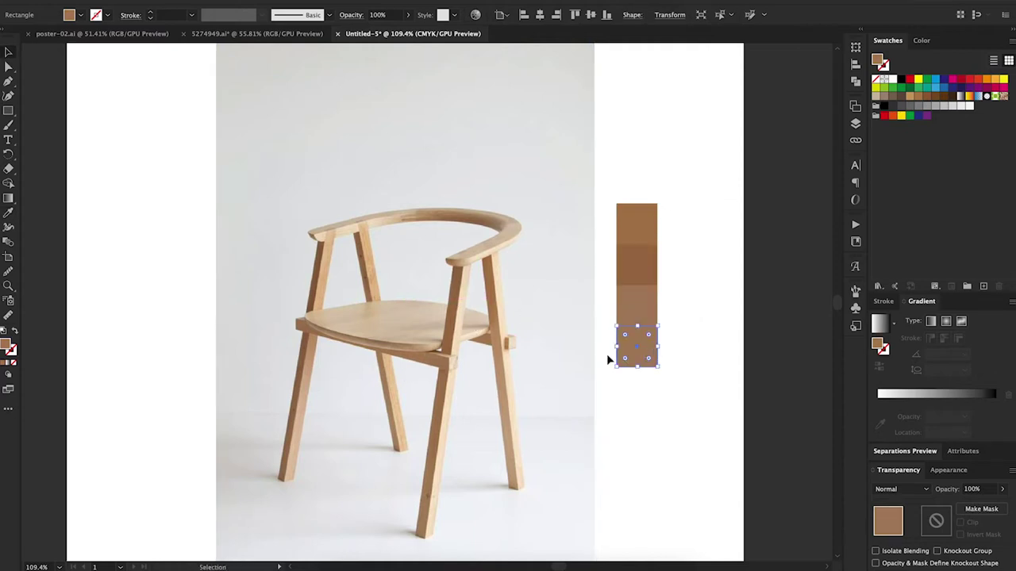
key(i)
click(507, 341)
key(v)
Add another square in medium tan and line the tan and beige squares up under the browns
drag(648, 358, 638, 427)
key(i)
click(389, 291)
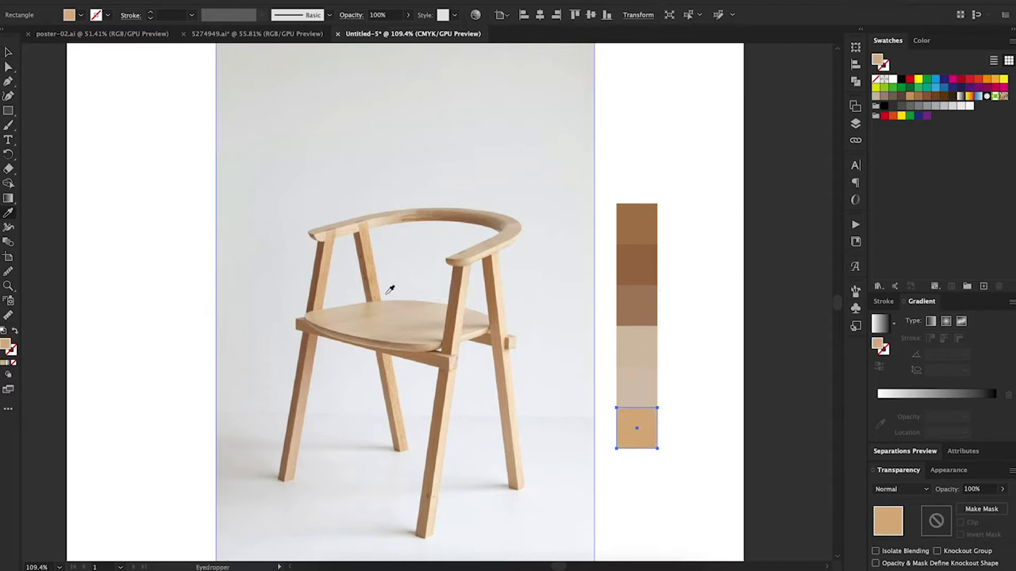
key(v)
mouse_move(649, 350)
mouse_down()
mouse_move(637, 422)
mouse_move(642, 373)
mouse_up()
click(691, 426)
Copy the beige square further down the column and close the gaps between swatches
click(636, 432)
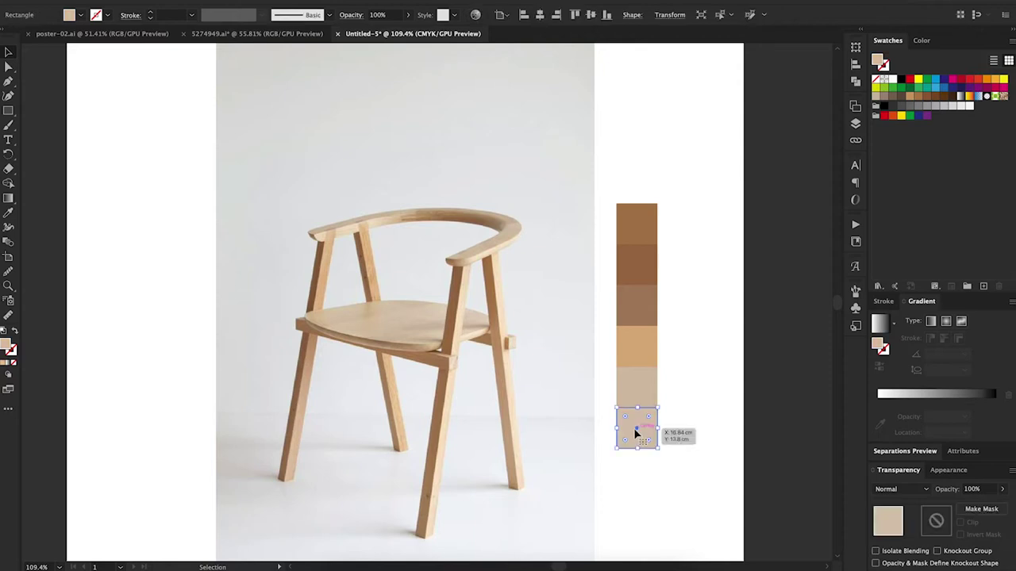
drag(627, 427, 635, 465)
key(ctrl+d)
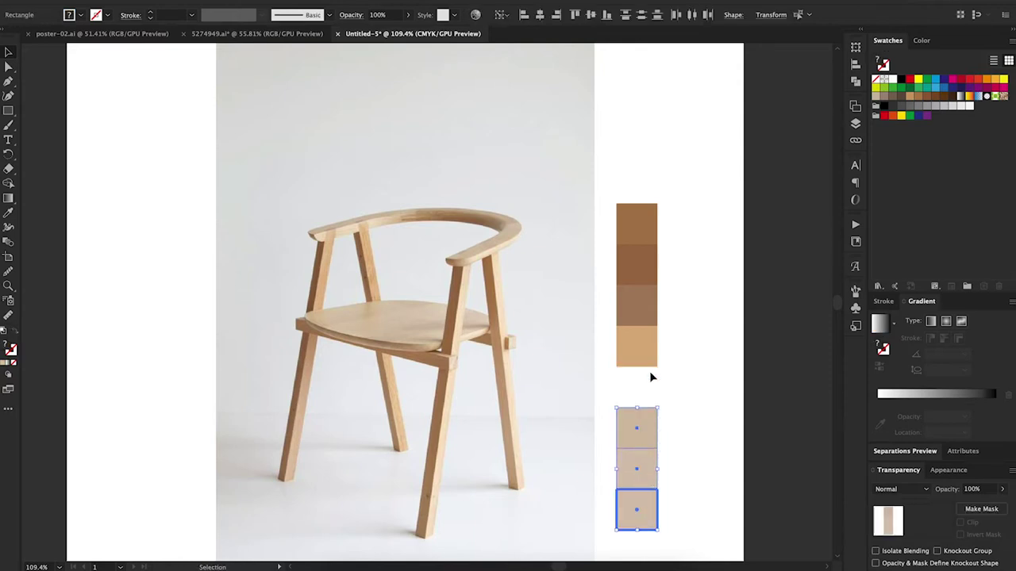
drag(651, 378, 612, 507)
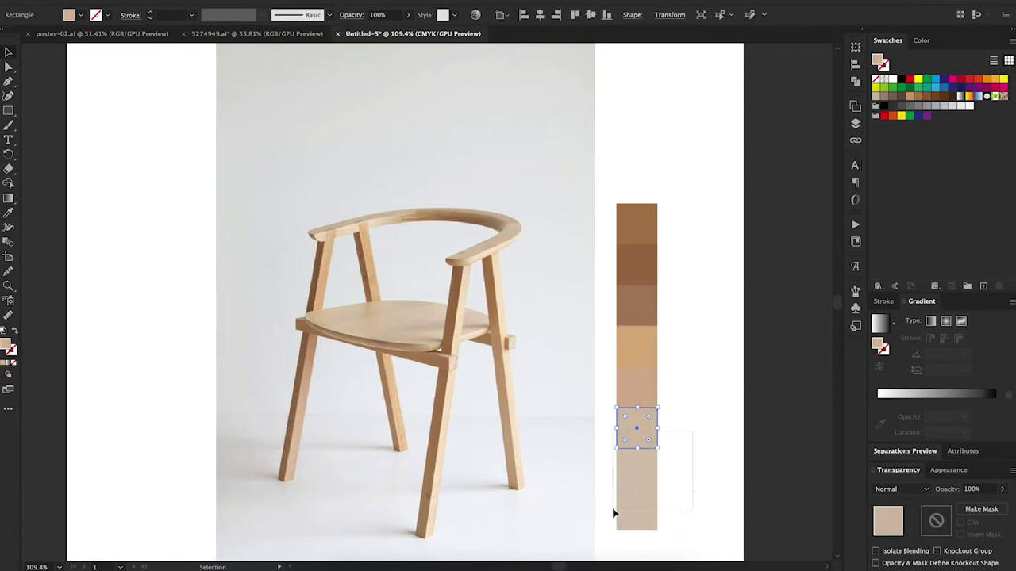
drag(645, 449, 645, 427)
Fill the bottom square with a lighter tone sampled from the chair
key(i)
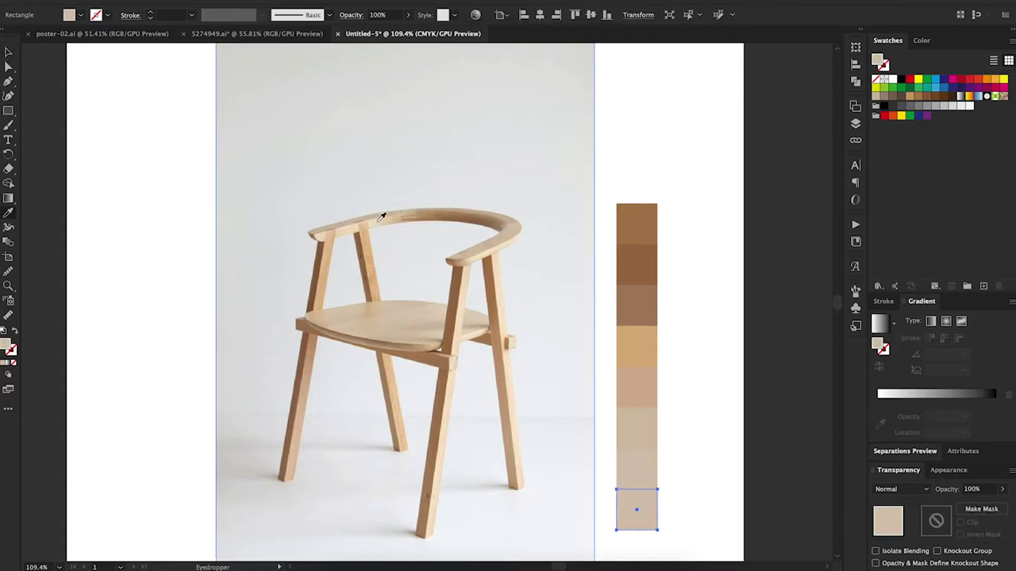
click(381, 216)
scroll(472, 399, down, 1)
key(v)
click(472, 399)
Lock the photo's layer and zoom in on the left armrest
click(856, 123)
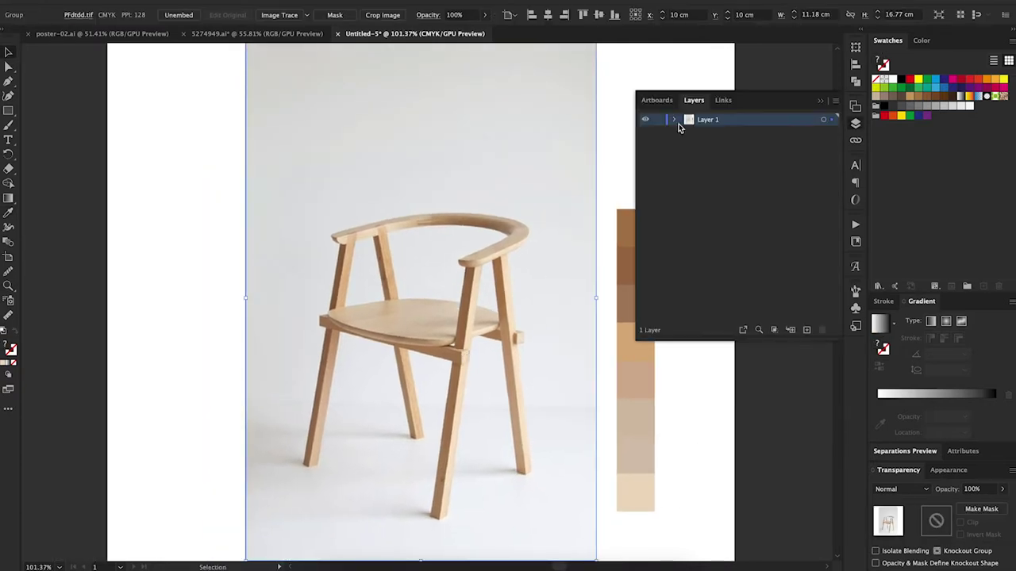
click(658, 119)
click(376, 256)
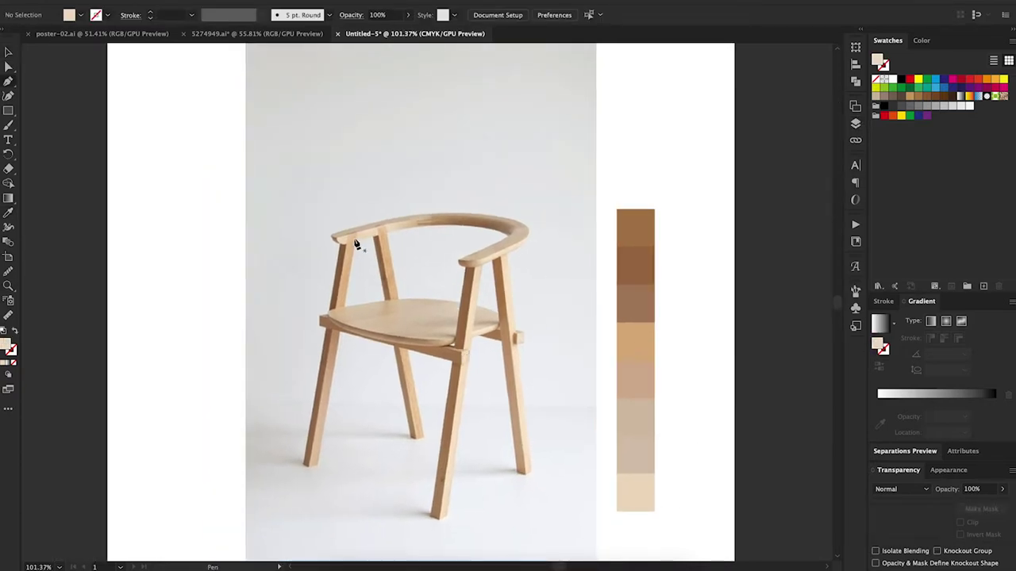
click(334, 237)
key(Escape)
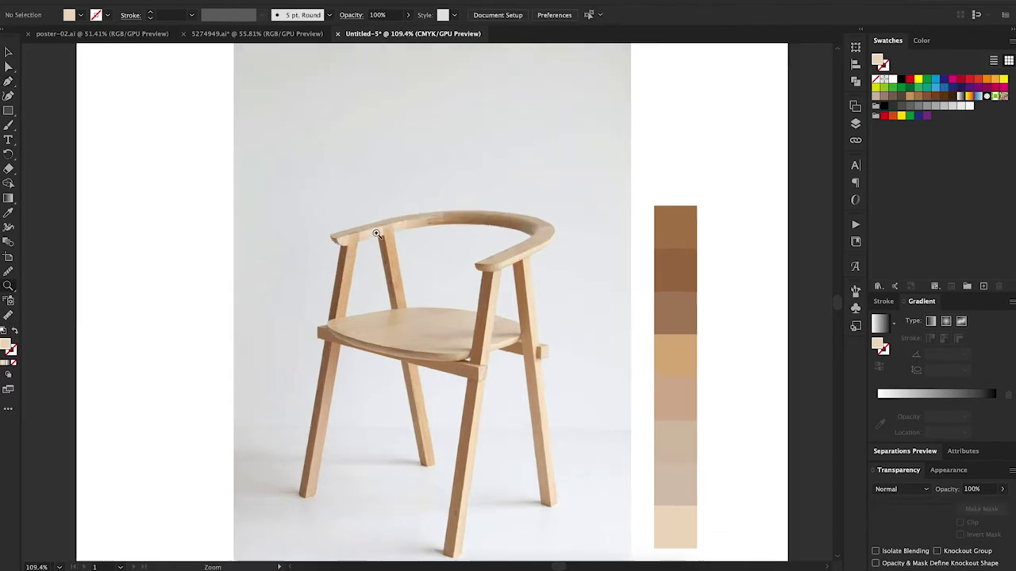
key(z)
drag(352, 169, 343, 323)
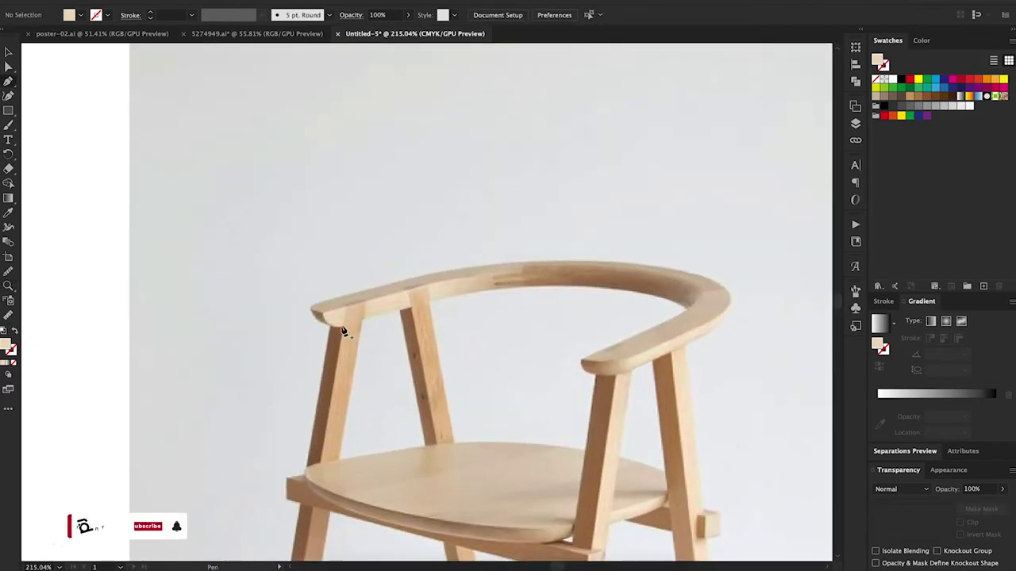
Trace the curved backrest and both armrests as one closed outline with no fill
click(325, 320)
drag(310, 292, 302, 284)
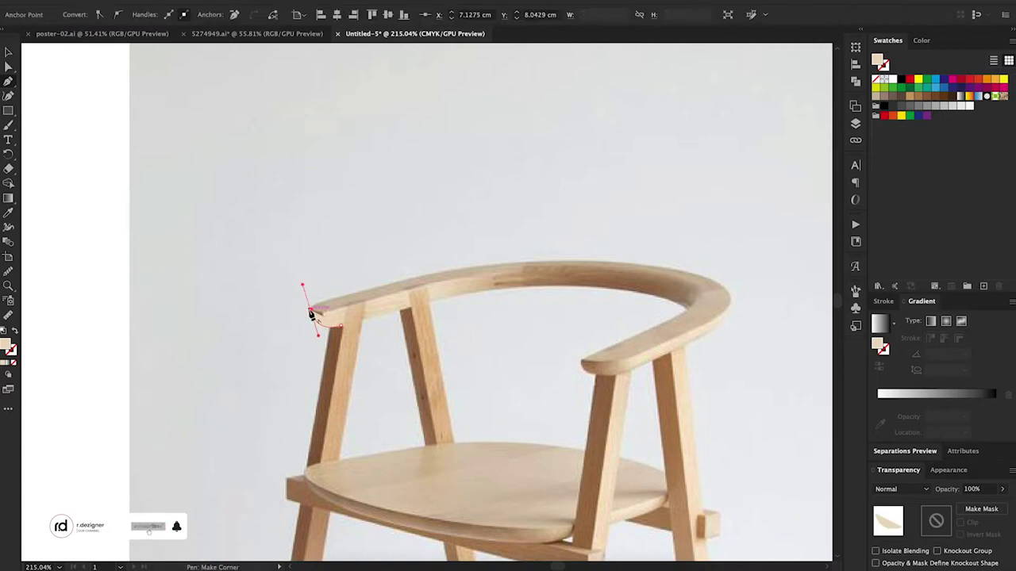
drag(660, 268, 759, 283)
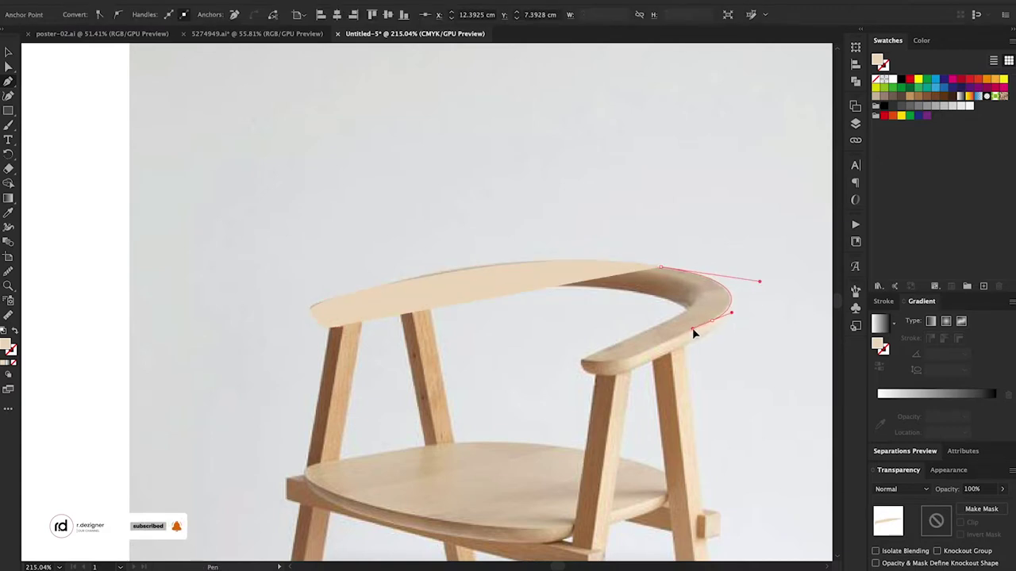
click(693, 329)
mouse_move(637, 353)
mouse_down()
mouse_move(581, 364)
mouse_move(681, 326)
mouse_up()
key(slash)
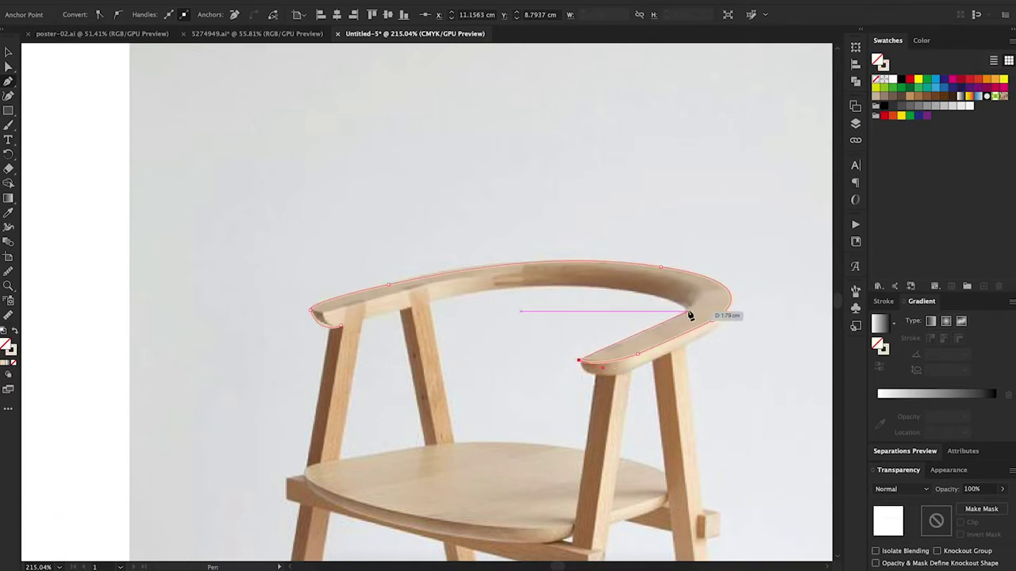
drag(633, 290, 595, 288)
drag(339, 326, 318, 335)
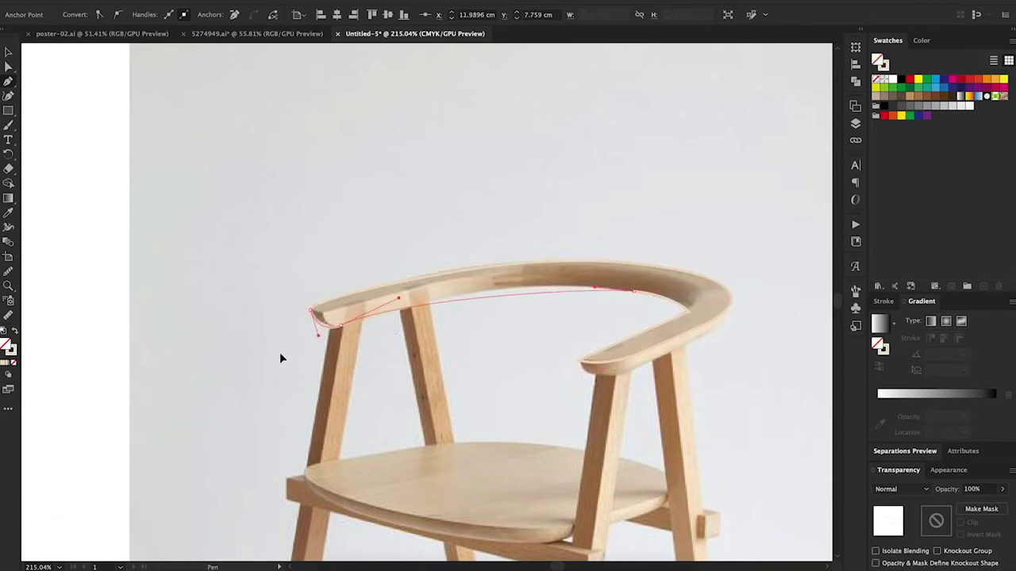
key(v)
click(659, 317)
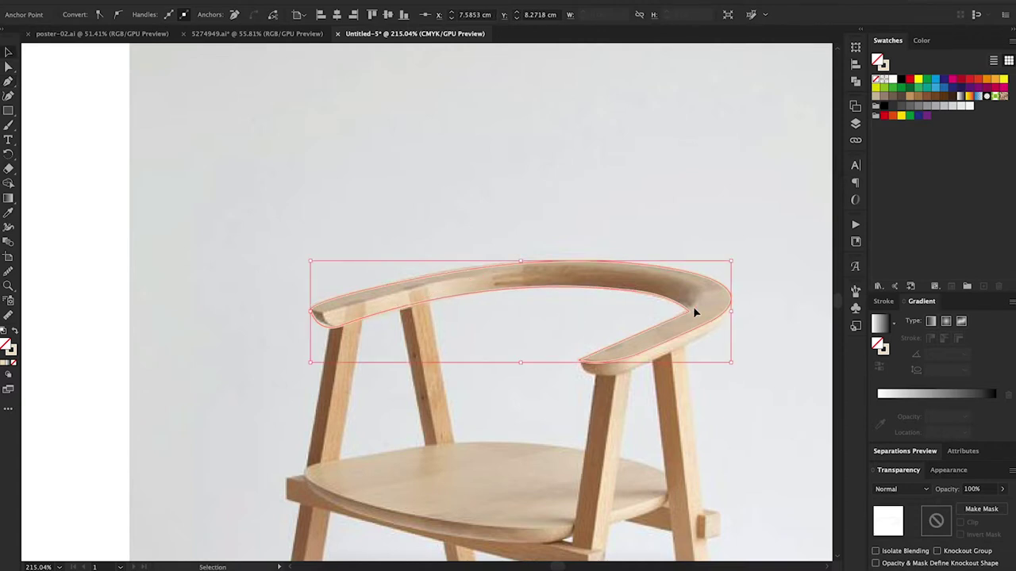
scroll(470, 334, down, 3)
Trace the right armrest tip and the front arm post as a closed outline
mouse_move(479, 284)
mouse_down()
mouse_move(434, 300)
mouse_move(445, 116)
mouse_up()
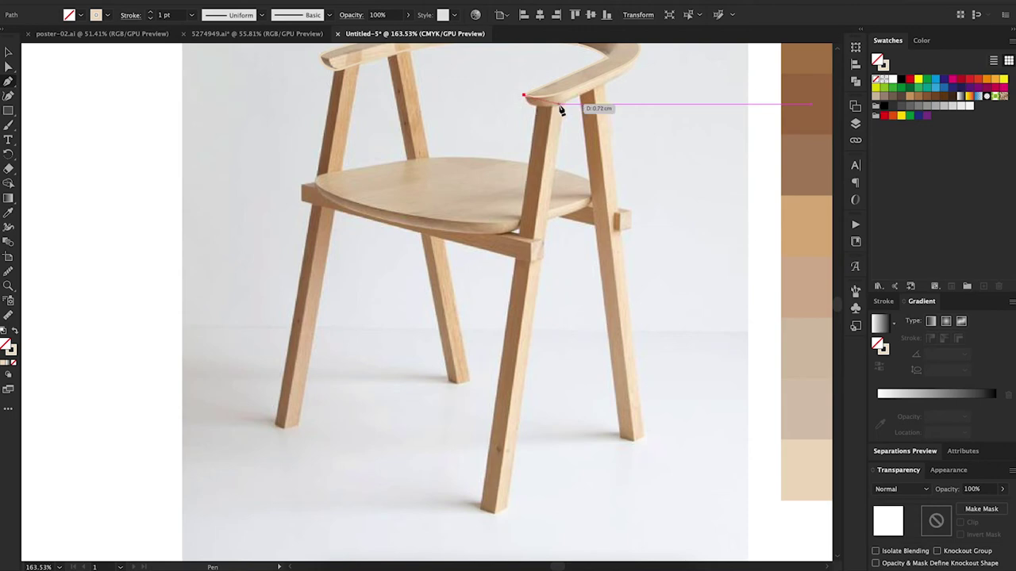
click(559, 105)
scroll(605, 86, up, 3)
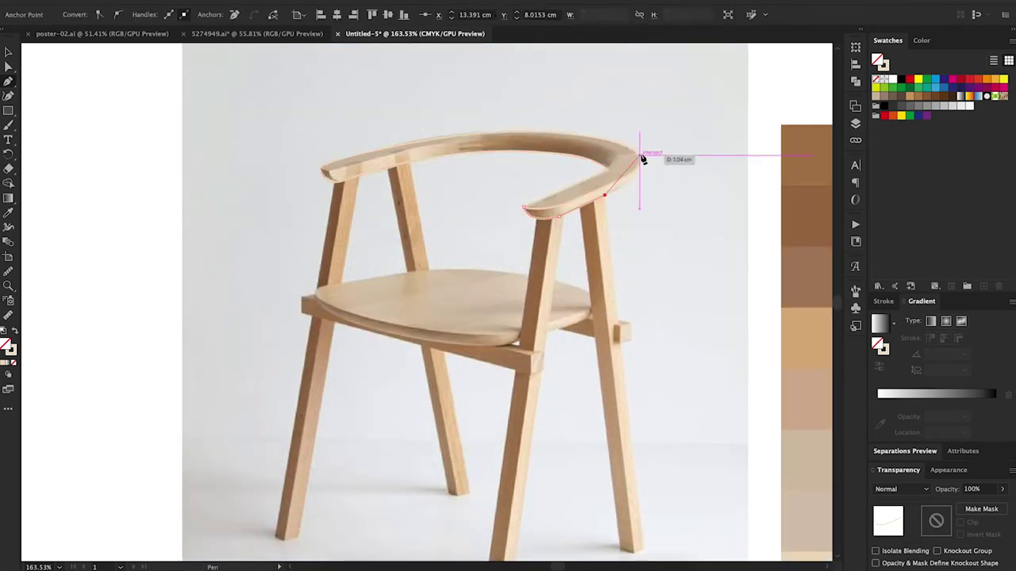
click(645, 160)
click(617, 225)
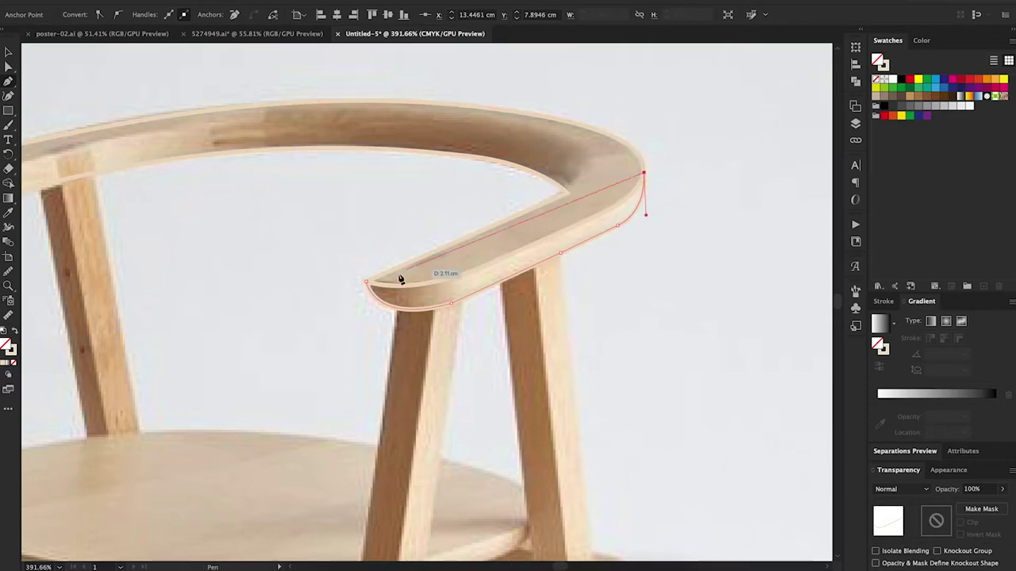
scroll(401, 280, down, 5)
scroll(536, 206, up, 4)
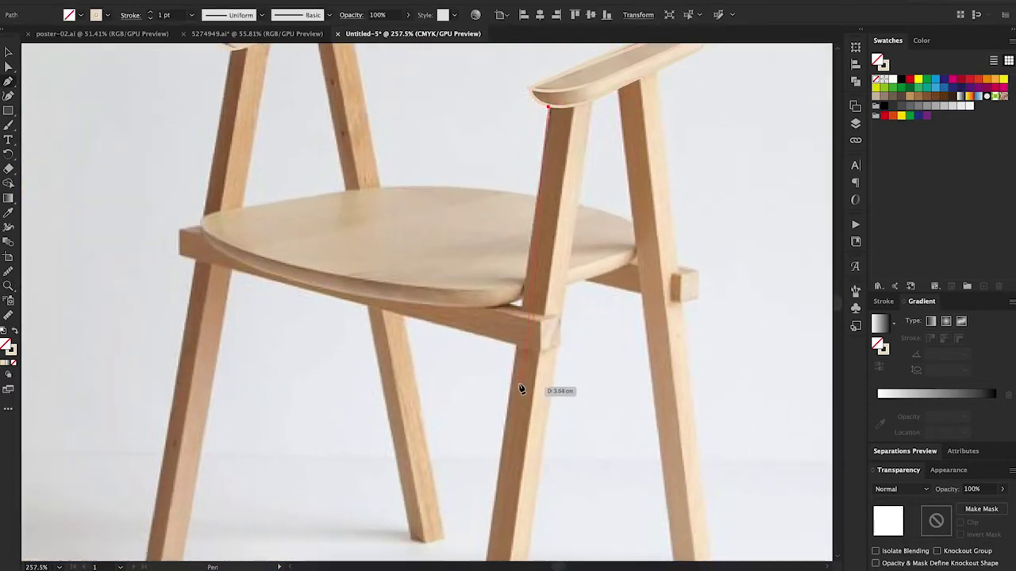
scroll(521, 390, down, 1)
click(543, 295)
click(575, 93)
key(v)
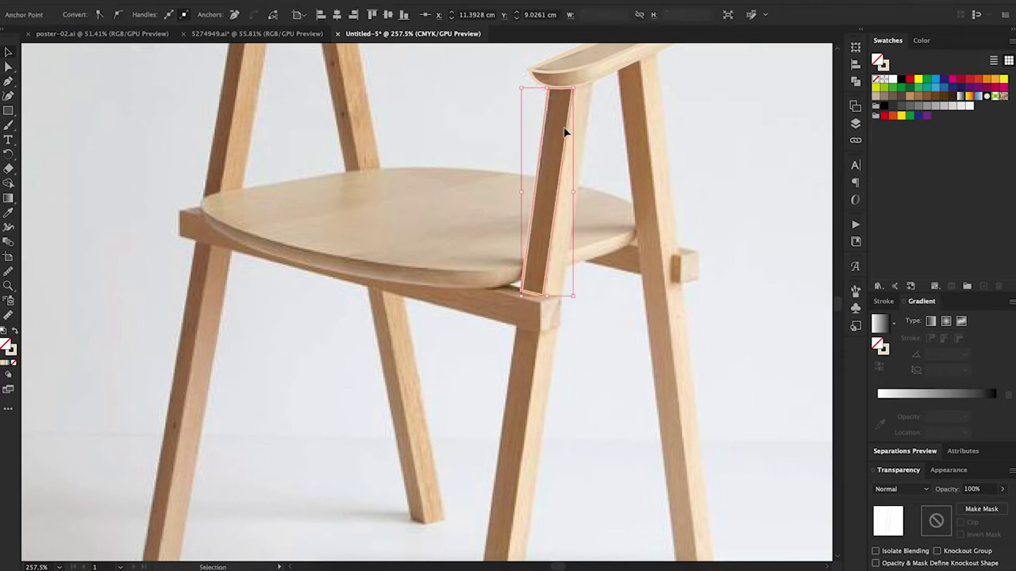
scroll(416, 210, down, 3)
Outline the front seat rail with a curved top edge
click(189, 96)
click(189, 123)
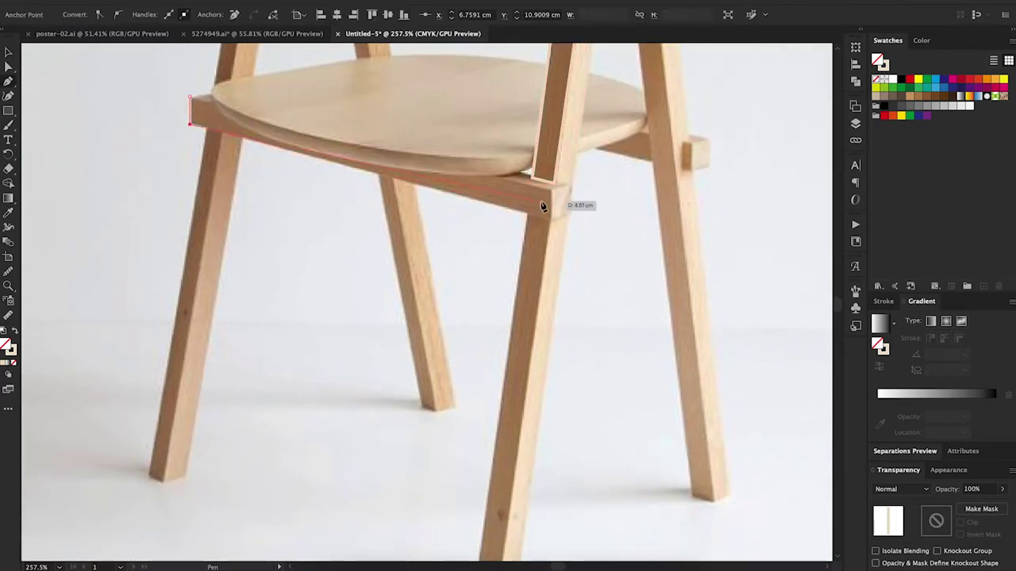
click(548, 219)
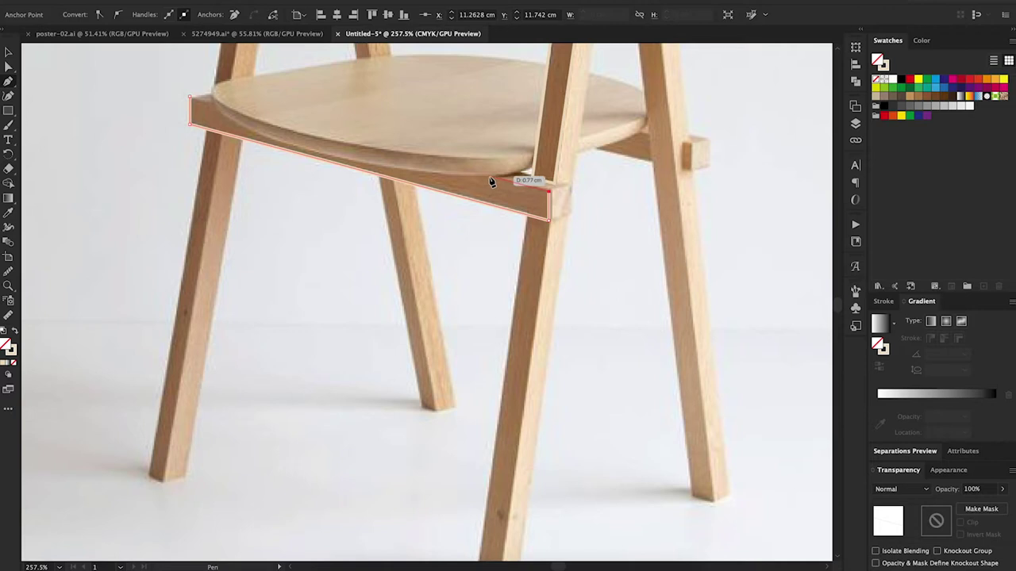
drag(189, 96, 214, 109)
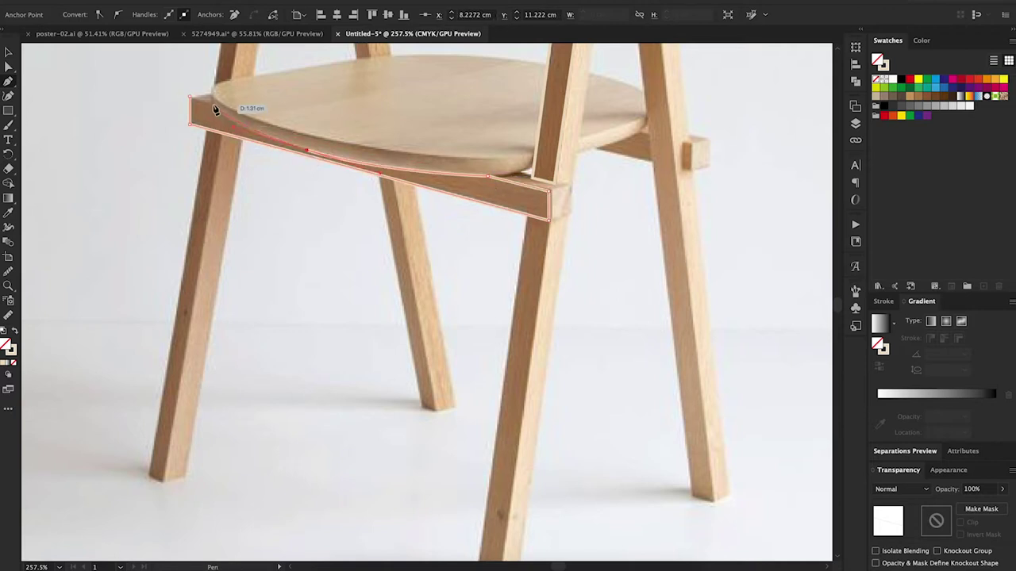
scroll(516, 198, up, 2)
scroll(547, 262, up, 1)
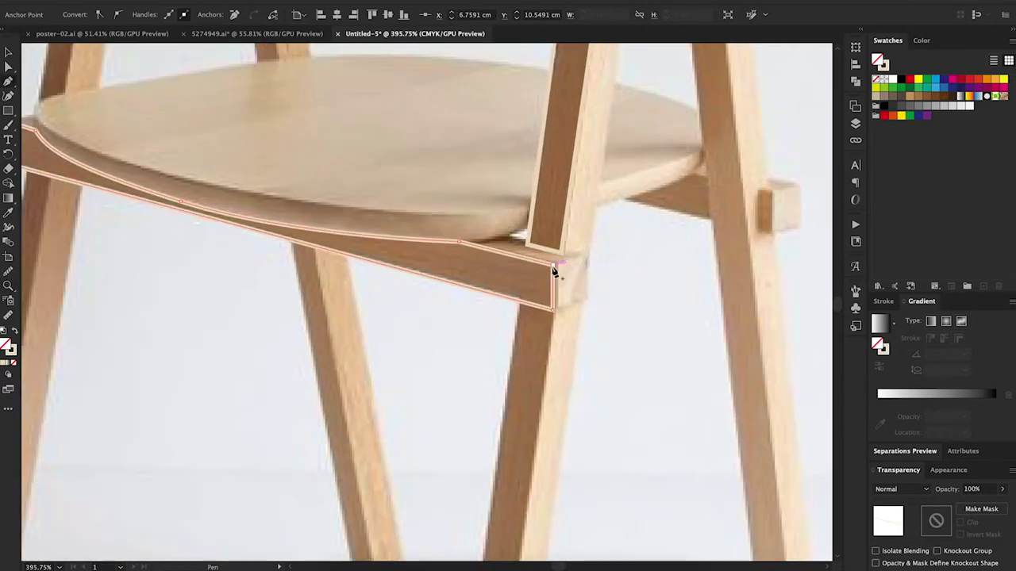
Draw the four-cornered end block at the rail's right end
click(553, 264)
click(588, 254)
click(588, 297)
click(553, 309)
click(553, 264)
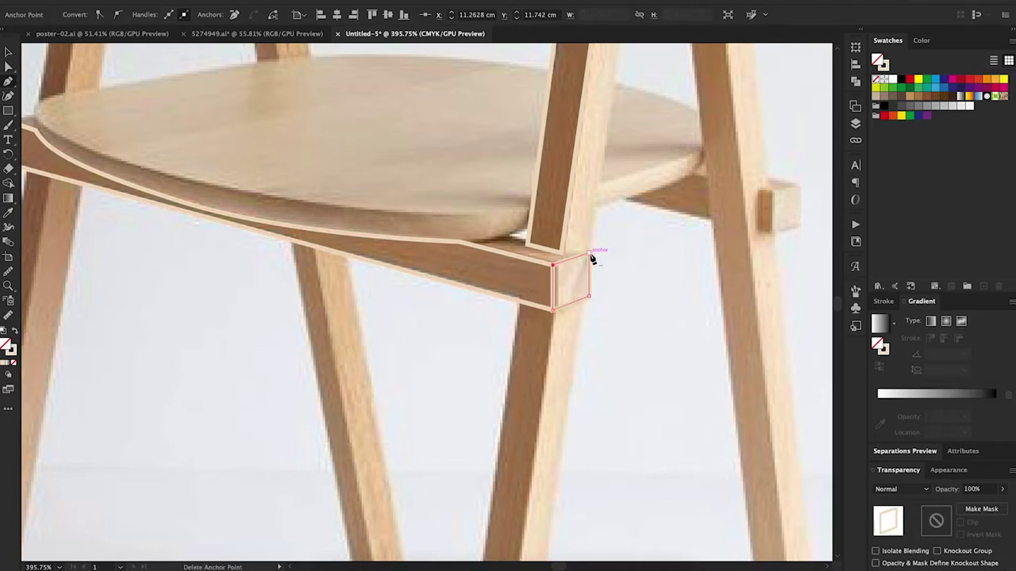
key(ctrl+shift+a)
Trace the rail's top edge under the seat and join it to the end block
click(523, 236)
click(461, 241)
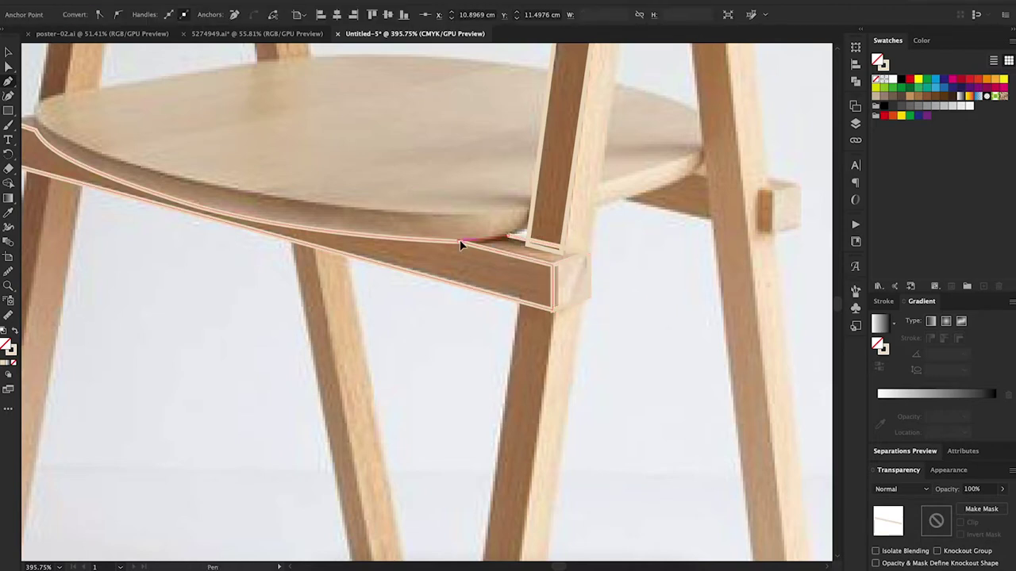
click(553, 264)
Outline the front leg from its foot up to the top of the back post
scroll(572, 274, down, 2)
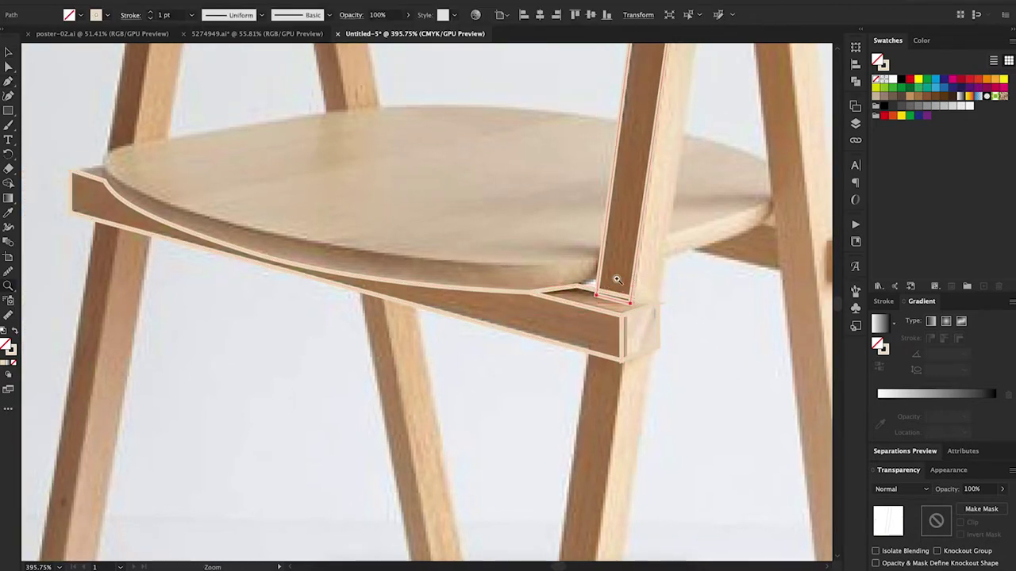
scroll(515, 274, down, 2)
scroll(515, 274, down, 1)
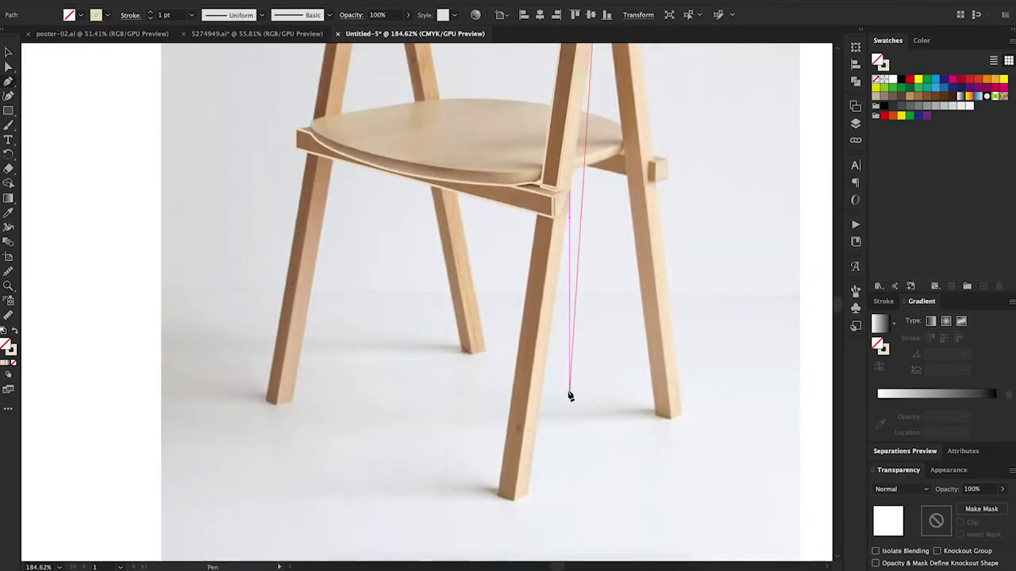
scroll(569, 397, down, 1)
click(516, 469)
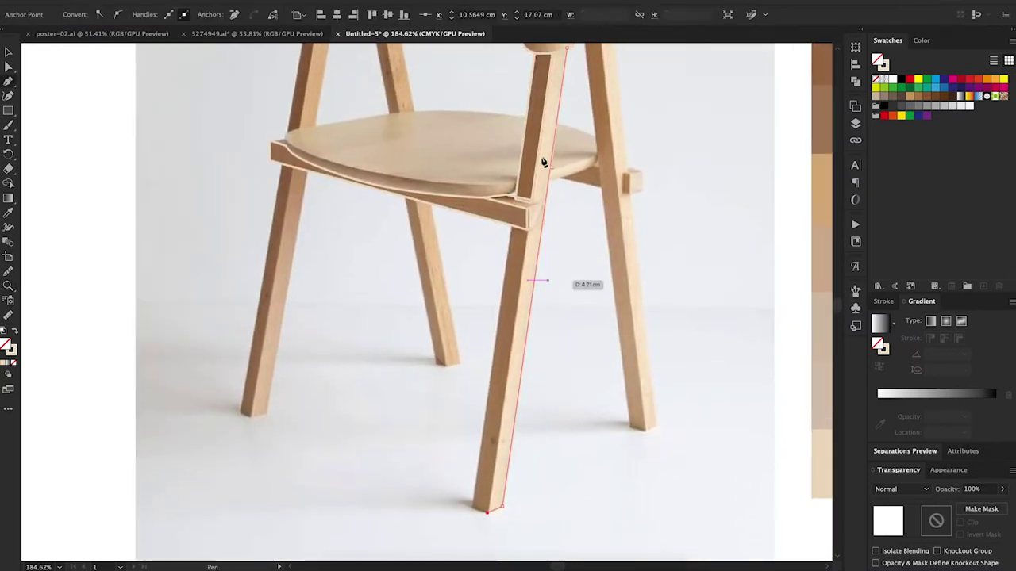
click(527, 229)
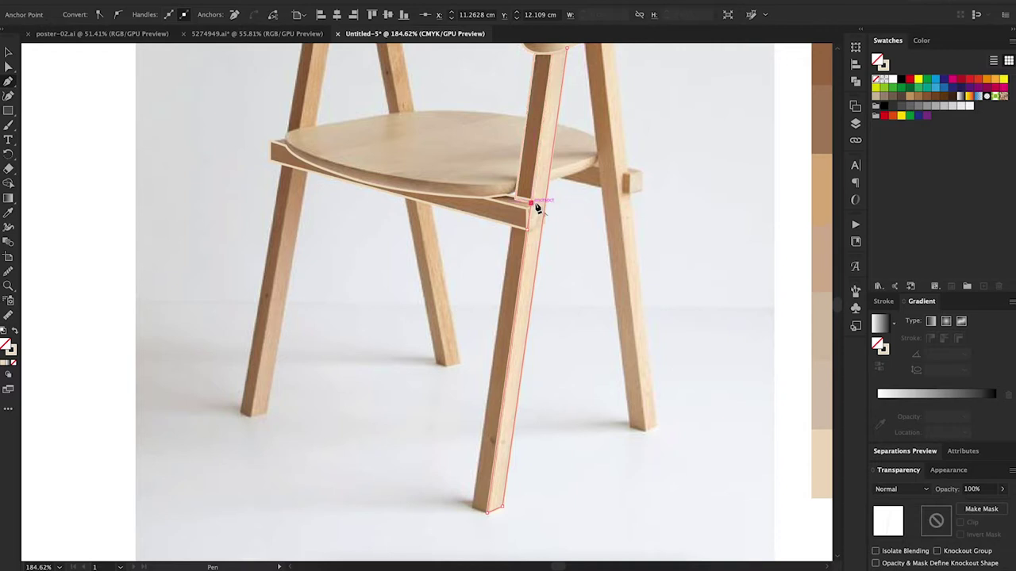
click(552, 53)
scroll(568, 52, up, 1)
drag(649, 117, 525, 141)
click(477, 91)
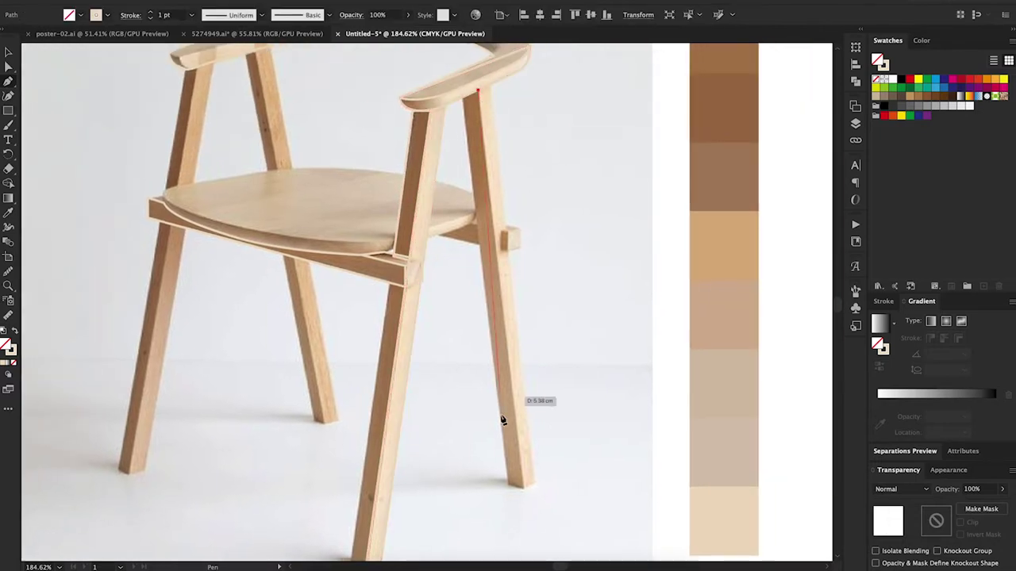
click(523, 492)
click(478, 92)
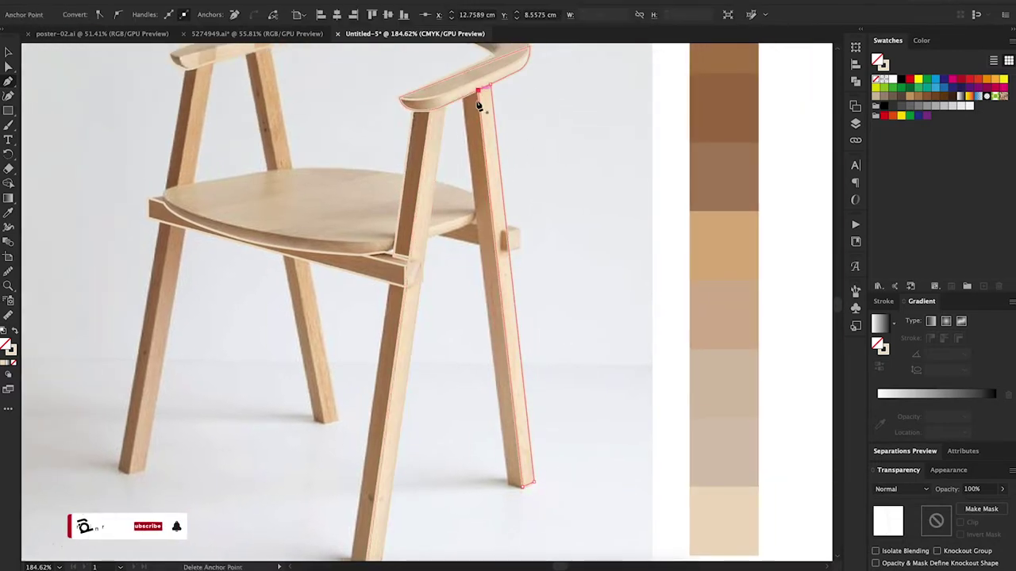
scroll(511, 242, up, 2)
Outline the small side peg as a closed shape
click(528, 228)
click(528, 256)
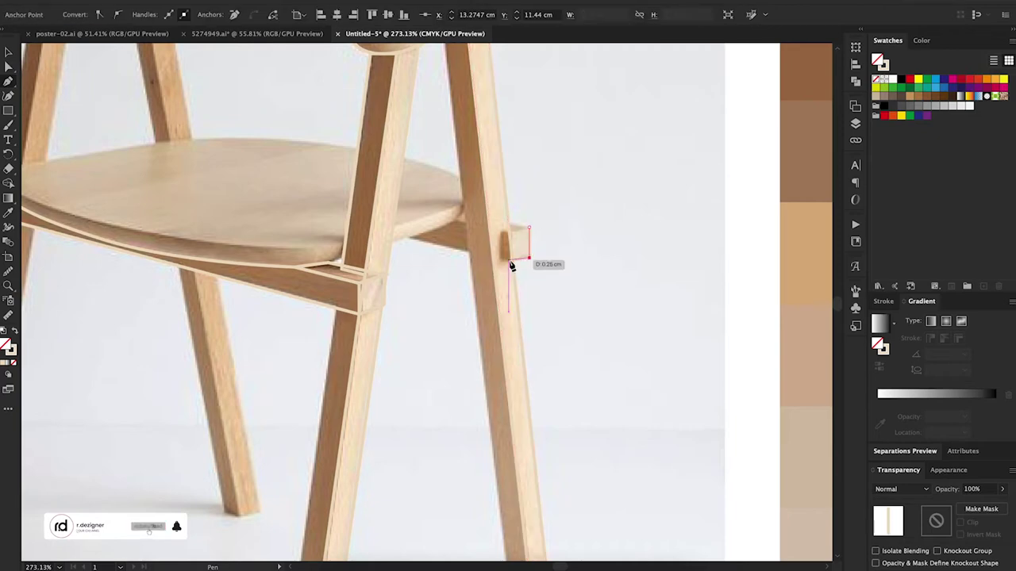
scroll(529, 231, up, 3)
click(531, 254)
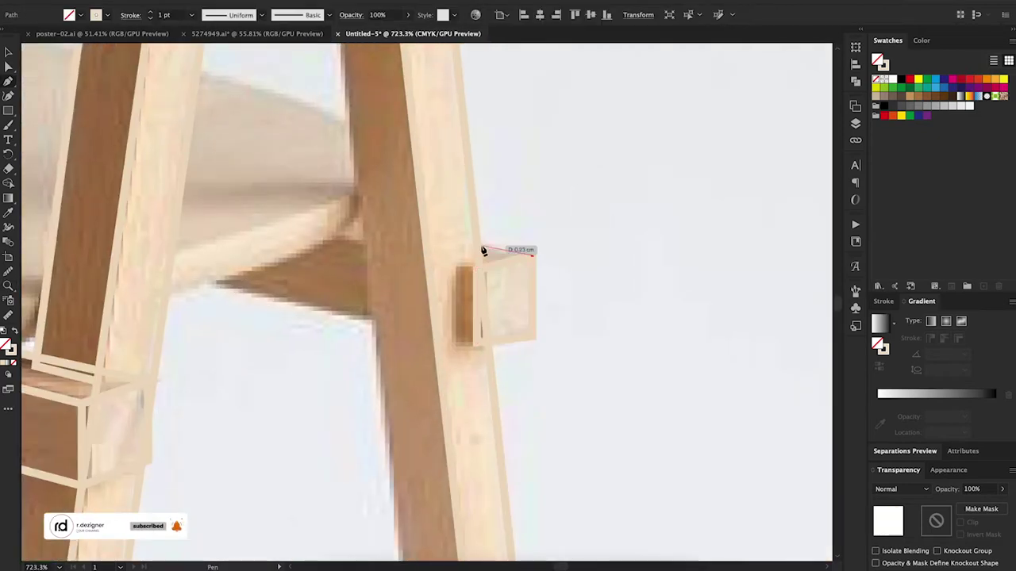
scroll(537, 263, down, 3)
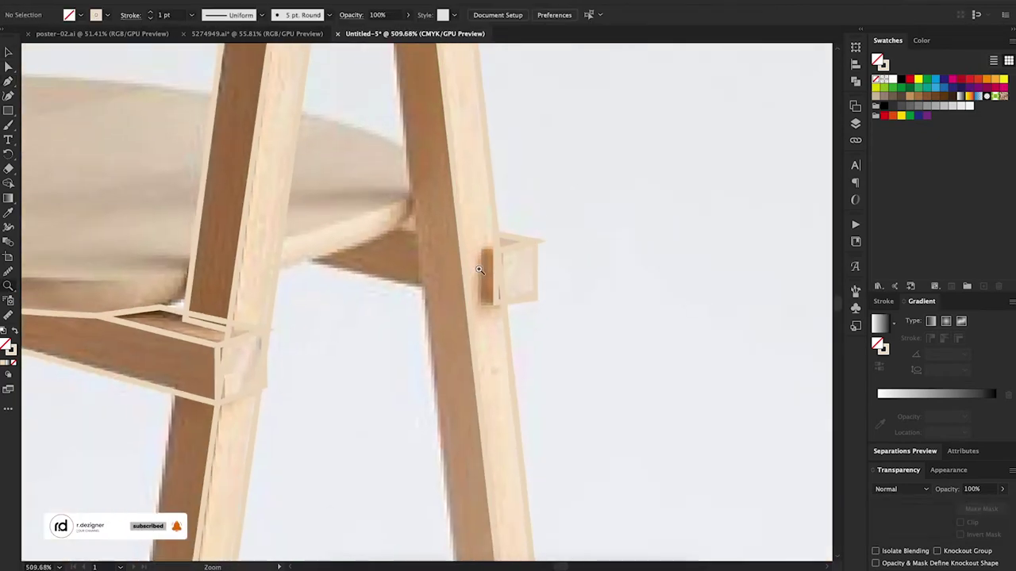
scroll(458, 267, up, 2)
Draw a small rectangle outline on the leg piece
click(449, 249)
click(431, 308)
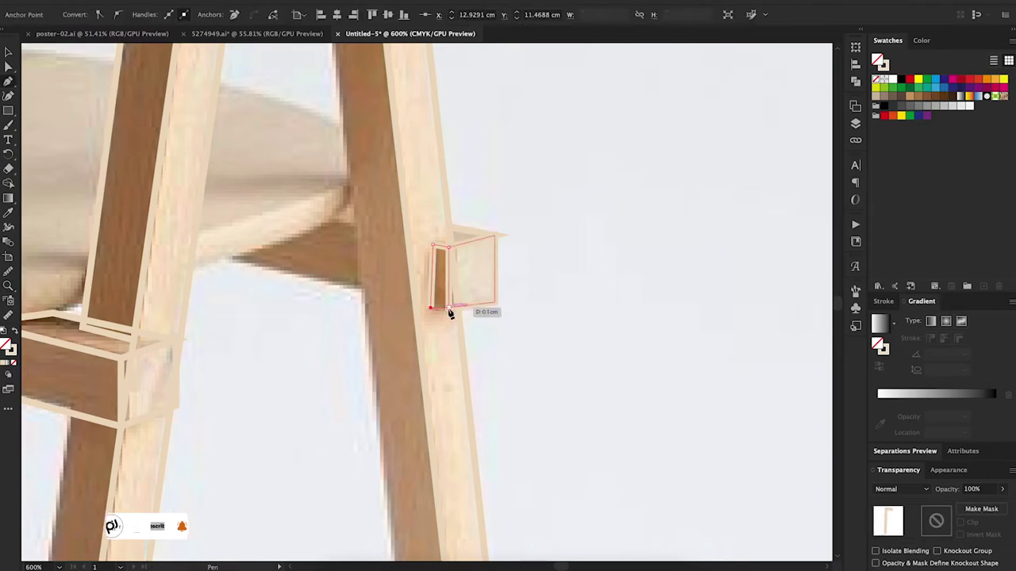
click(449, 250)
scroll(361, 230, down, 4)
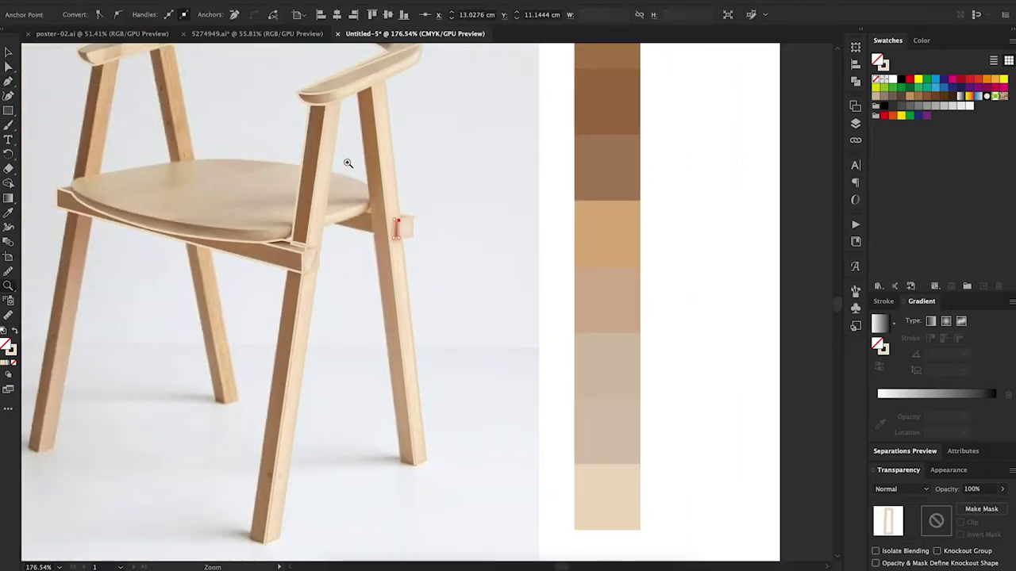
Outline the rear leg from its top down to its foot
click(356, 94)
click(399, 460)
click(371, 86)
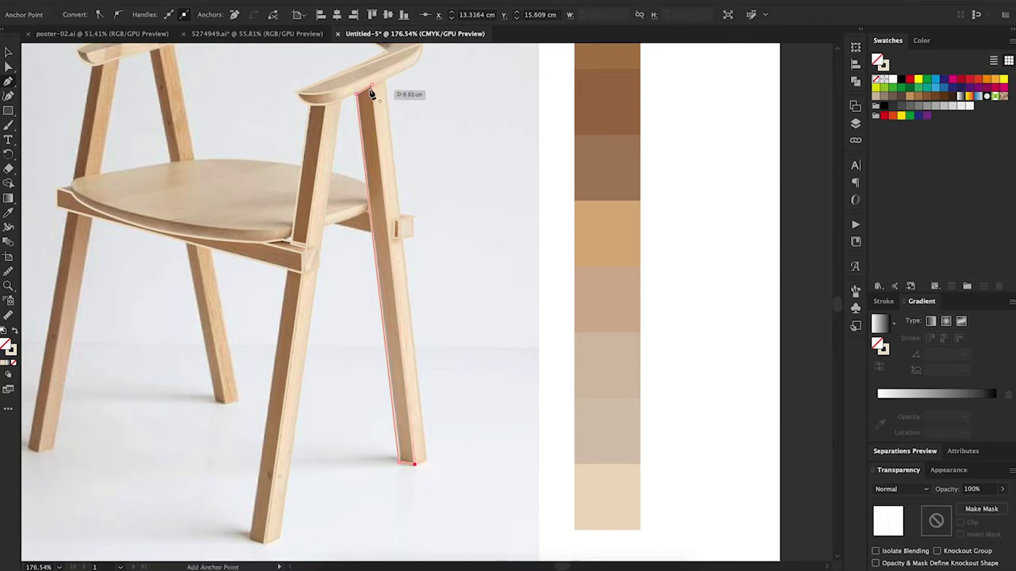
scroll(347, 230, up, 2)
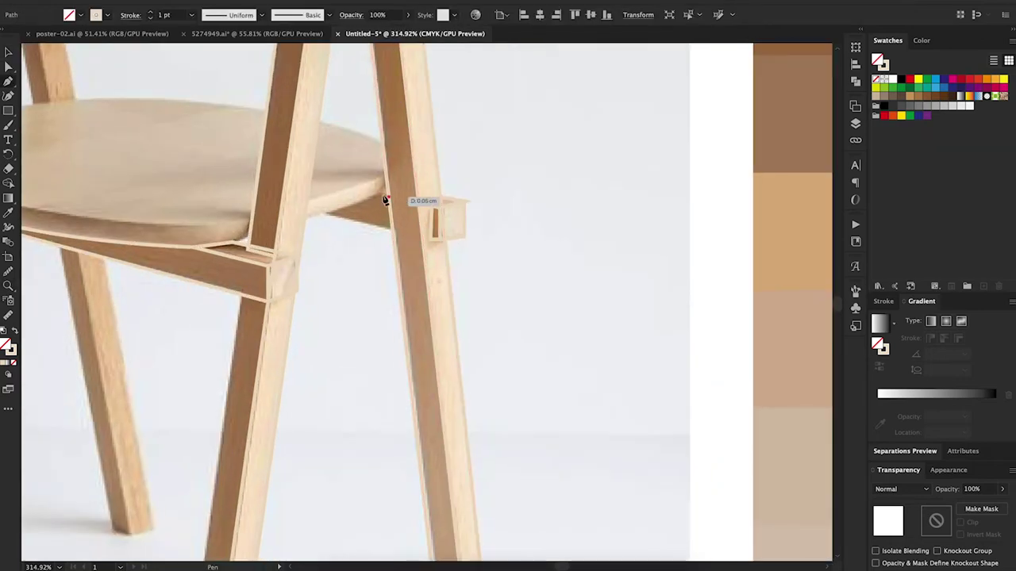
Draw the triangular gap beneath the seat as a closed outline
click(380, 195)
click(322, 212)
click(391, 227)
click(380, 196)
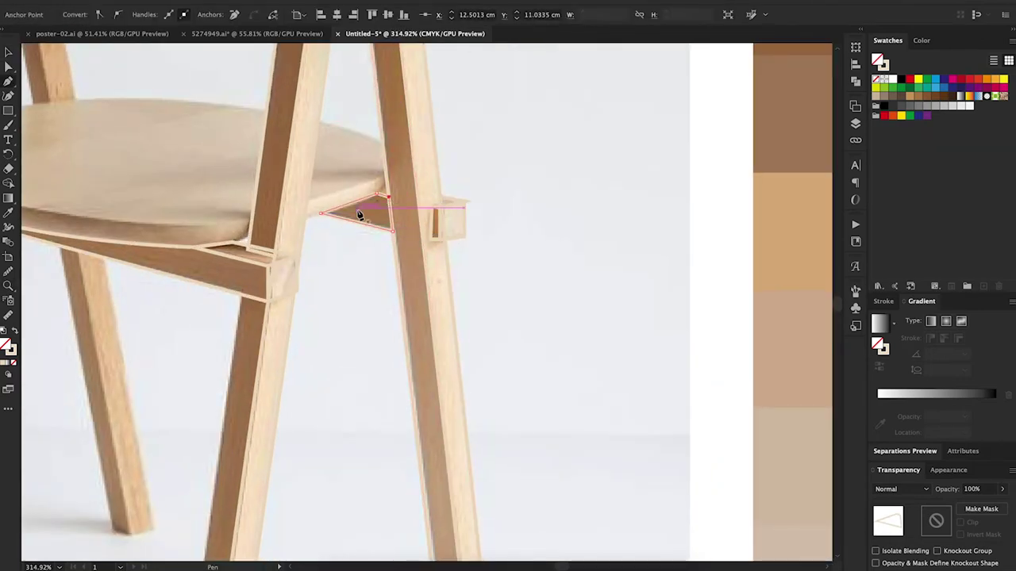
drag(385, 183, 603, 258)
Trace the seat top with a rounded left corner and curved back edge
click(604, 249)
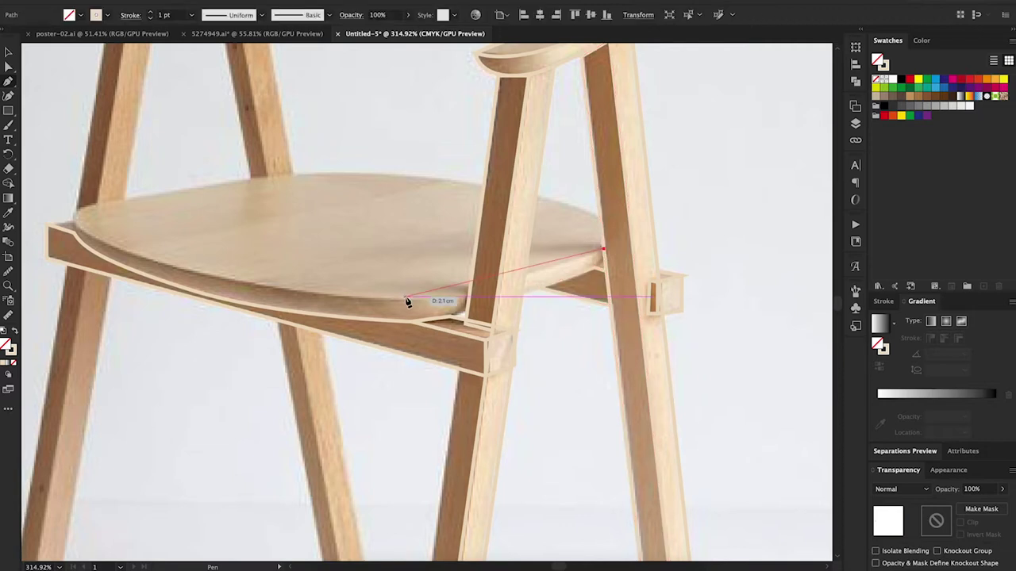
click(127, 254)
click(52, 219)
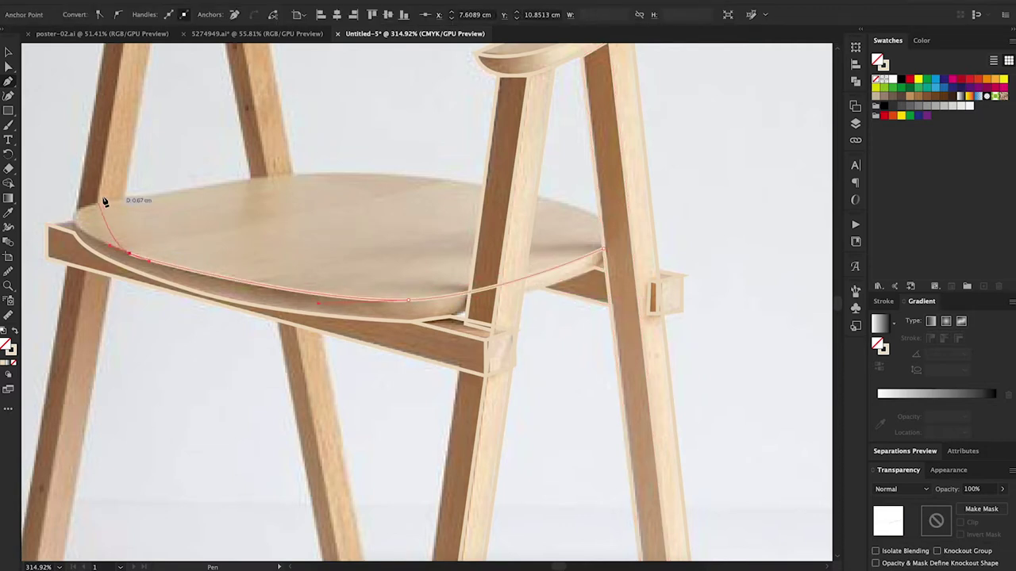
click(158, 191)
drag(373, 174, 462, 181)
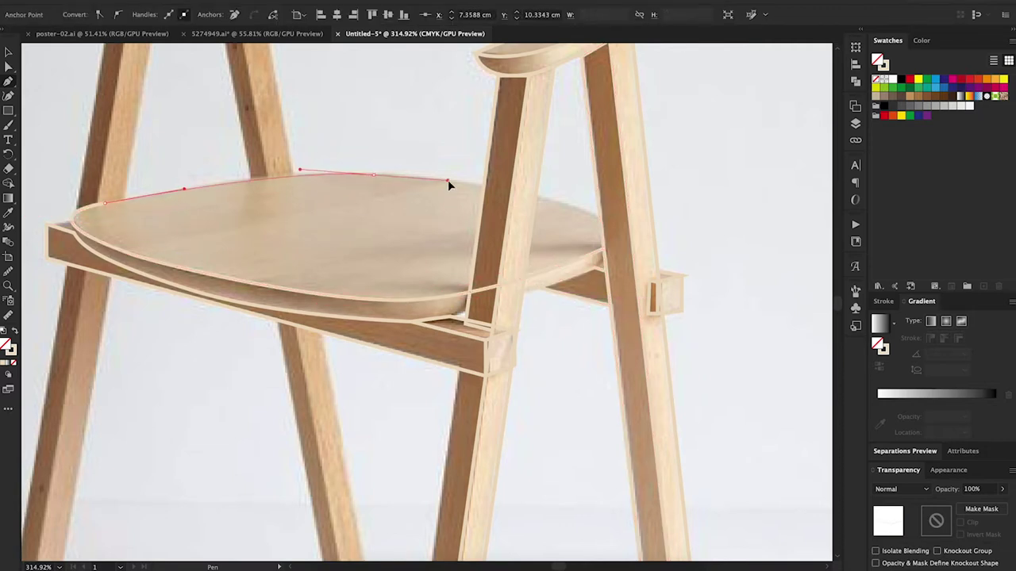
drag(603, 219, 602, 226)
click(603, 248)
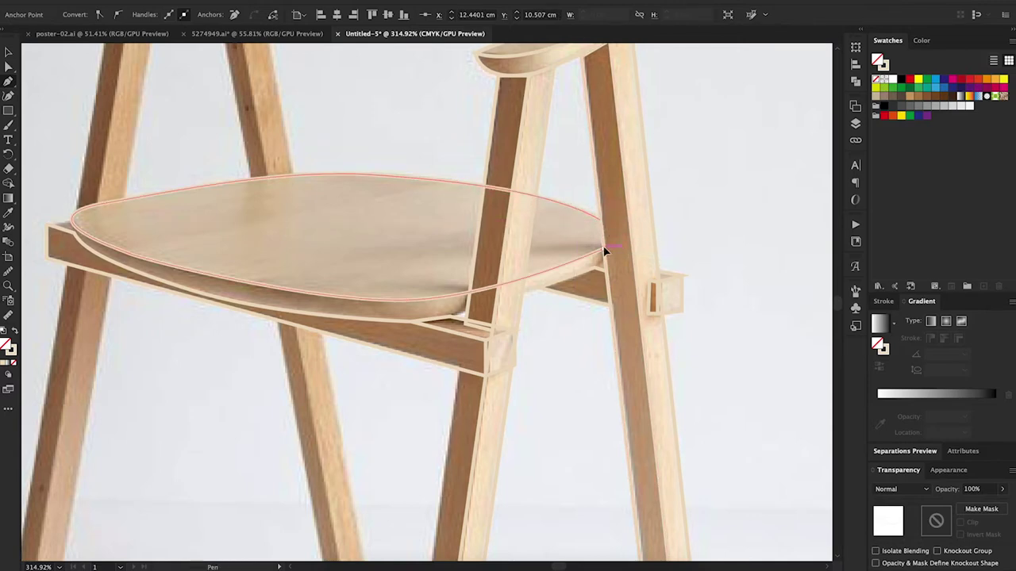
Zoom out to the whole chair and outline the rear left leg
key(z)
drag(519, 235, 364, 142)
key(p)
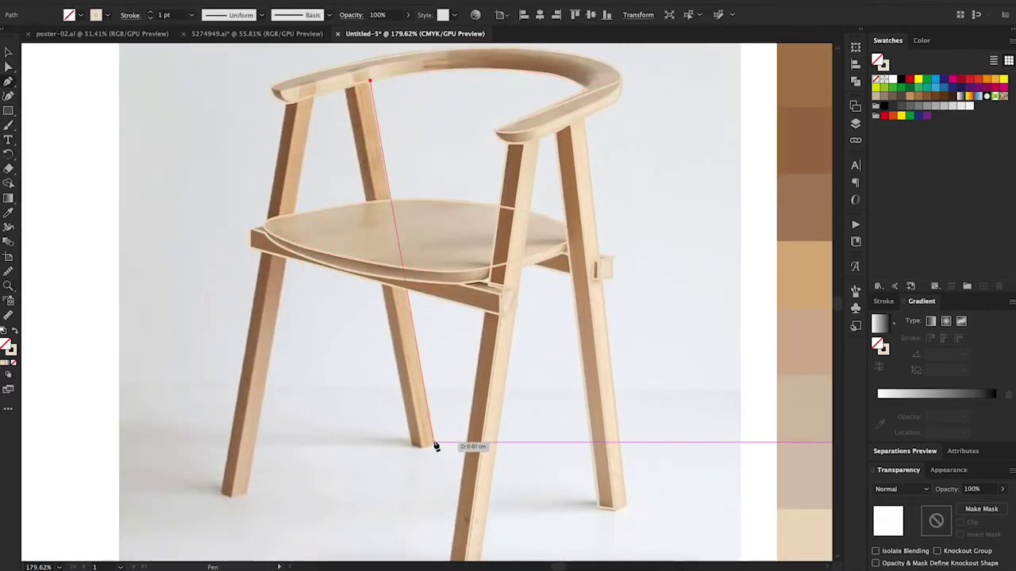
click(422, 444)
click(366, 82)
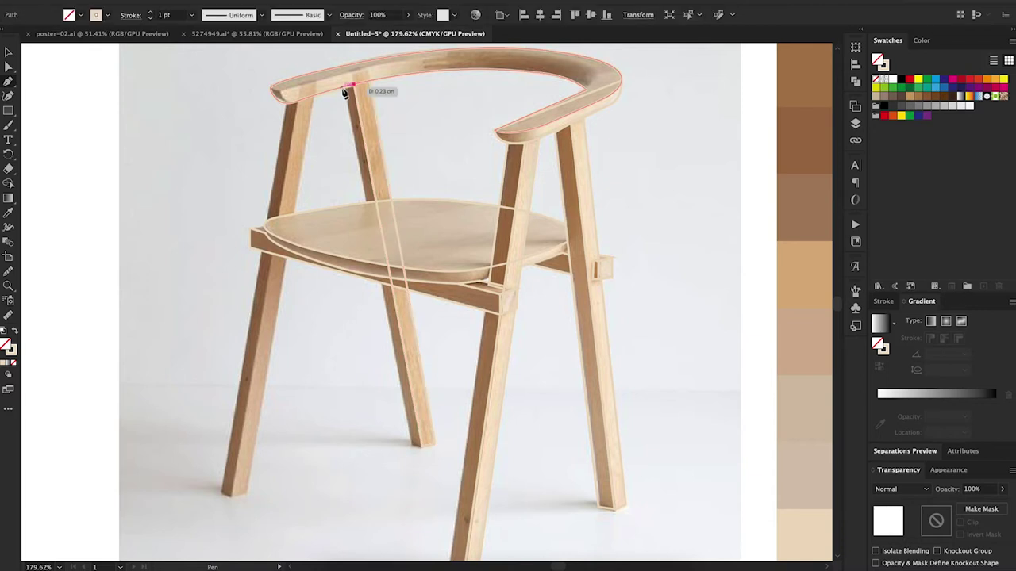
click(412, 444)
click(422, 445)
Outline the front-left leg from its top to its foot
click(295, 100)
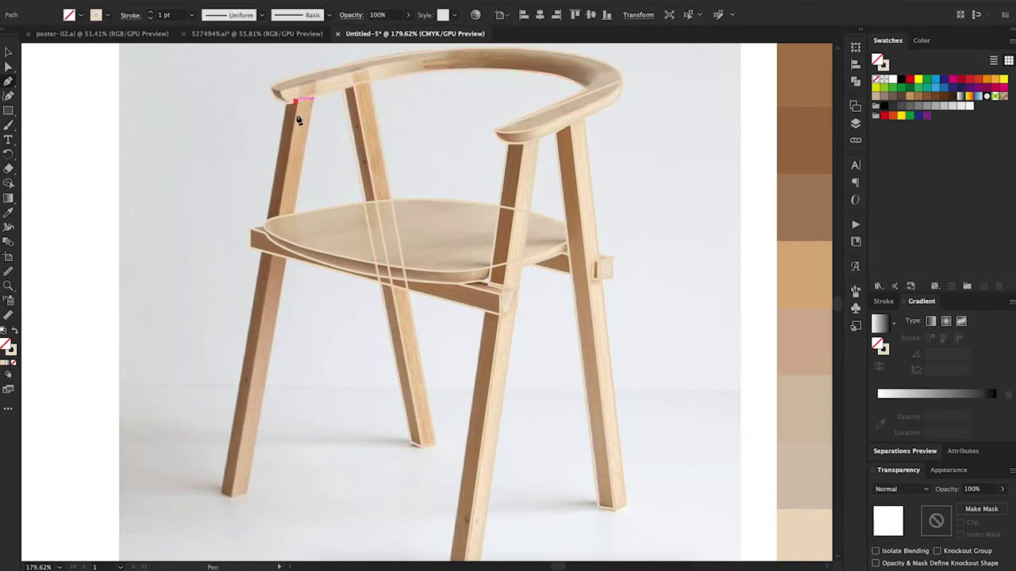
click(226, 495)
click(308, 96)
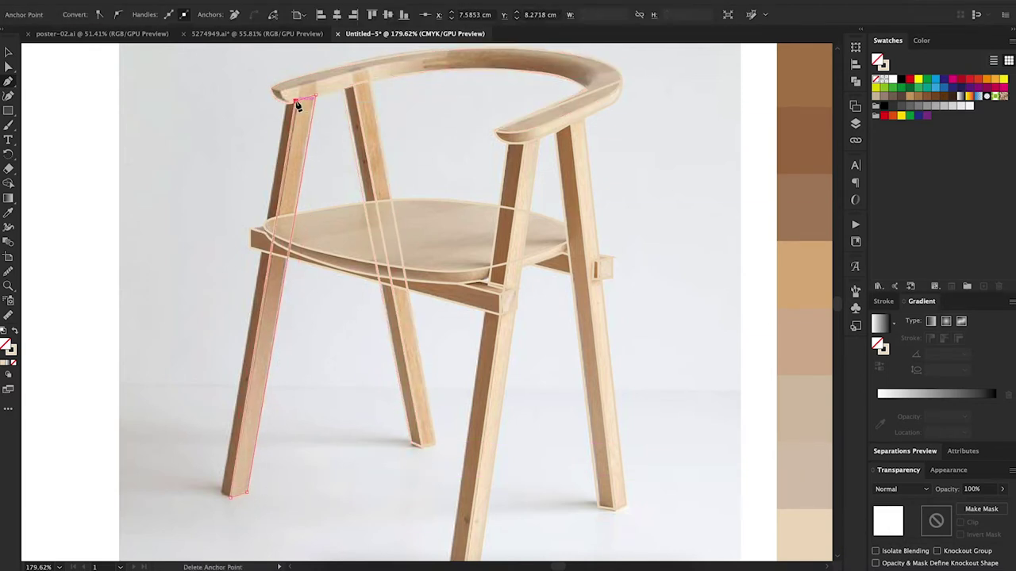
click(290, 104)
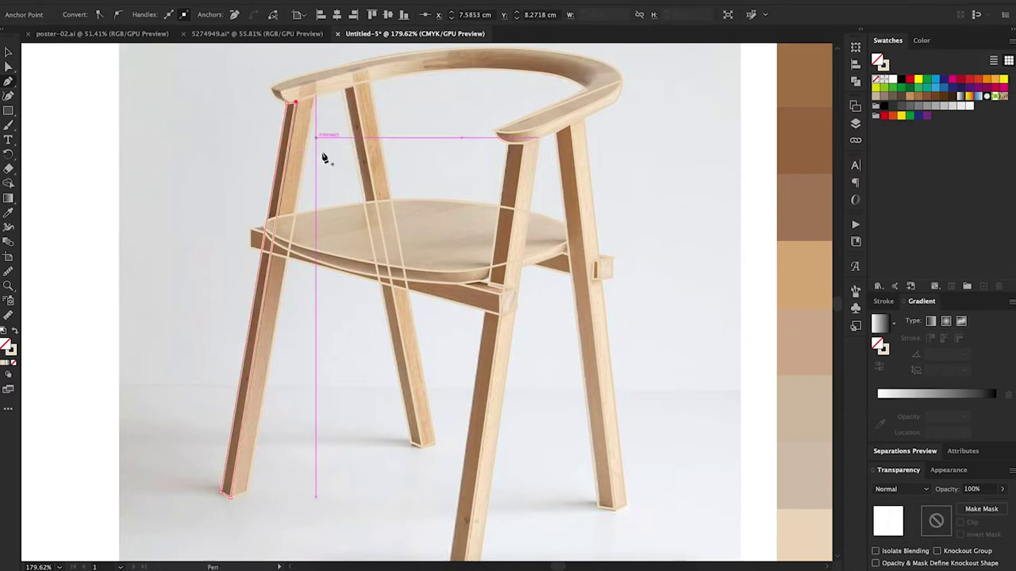
key(Escape)
scroll(435, 241, down, 3)
Fit the artboard in view and move the chair photo left off the line drawing
key(ctrl+0)
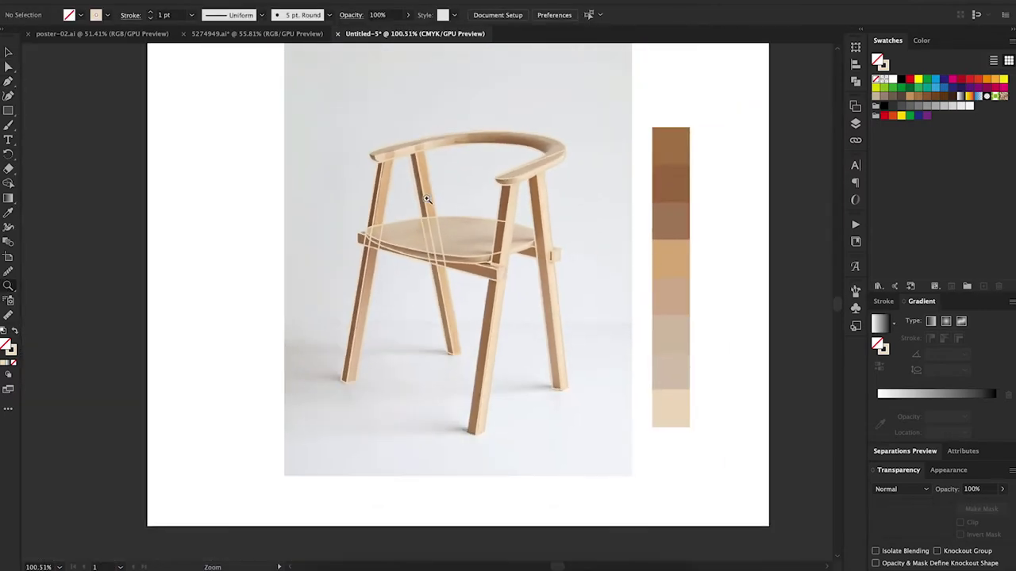
key(v)
click(855, 123)
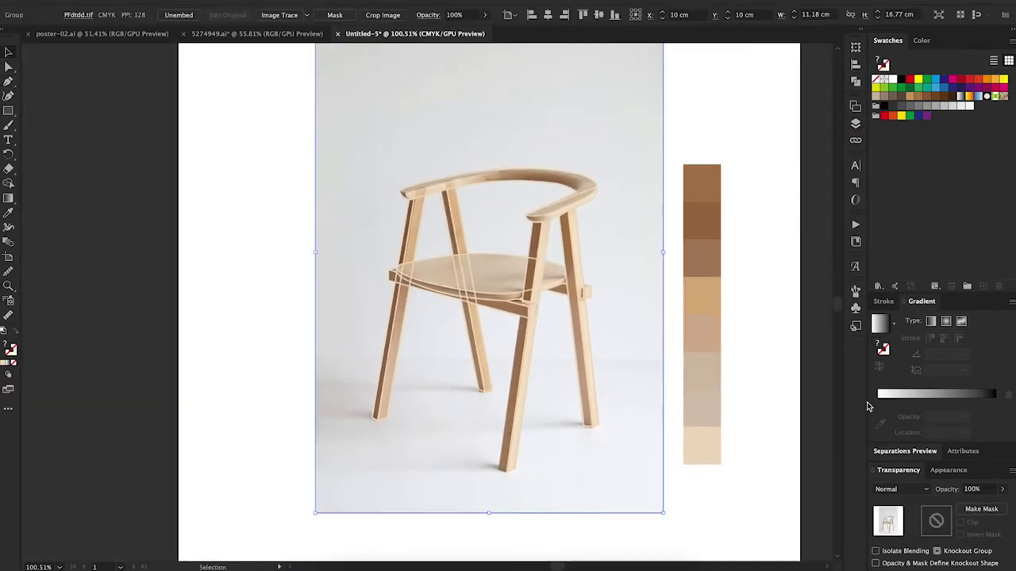
drag(656, 252, 356, 263)
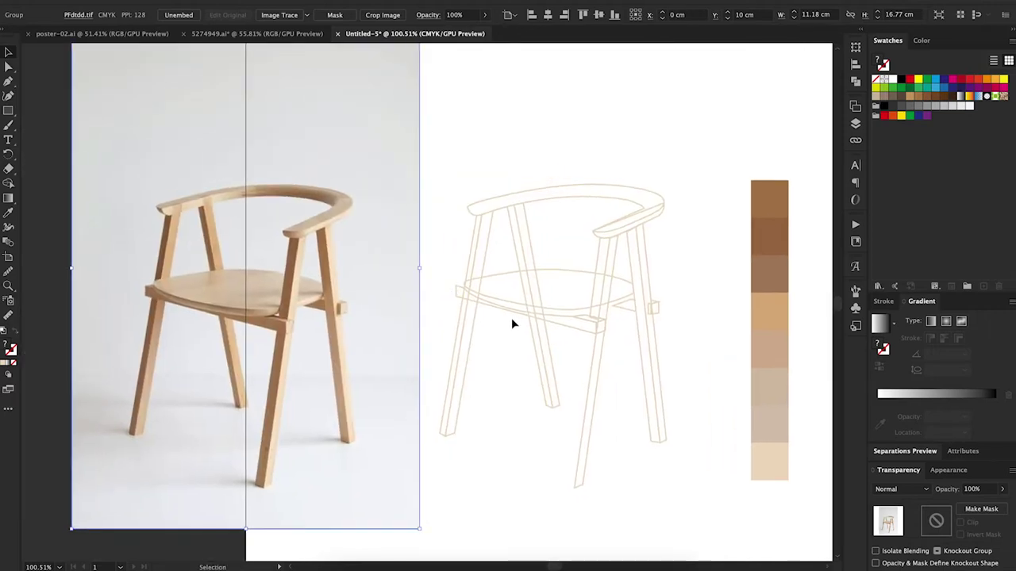
Fill the traced seat shape with the light tan swatch
click(566, 272)
key(i)
click(773, 433)
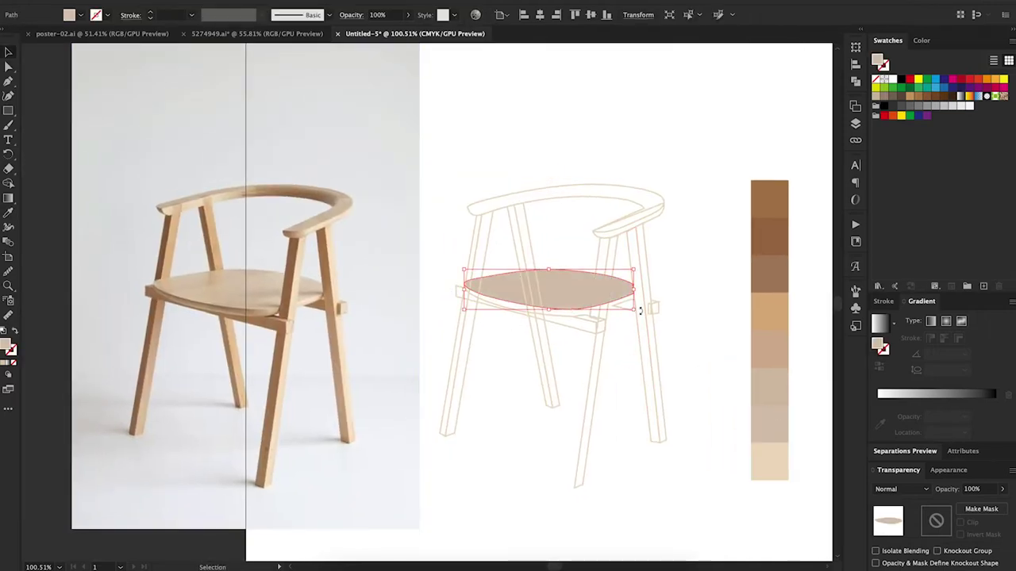
click(590, 312)
key(v)
click(555, 339)
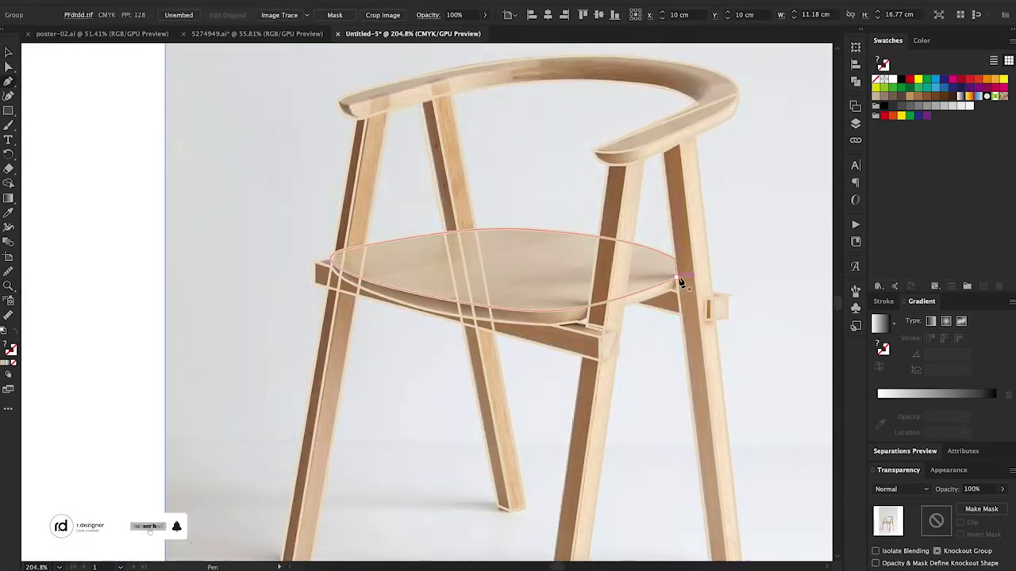
Trace the seat's curved underside edge with Pen anchors, rounding the path at the left corner
drag(677, 280, 653, 305)
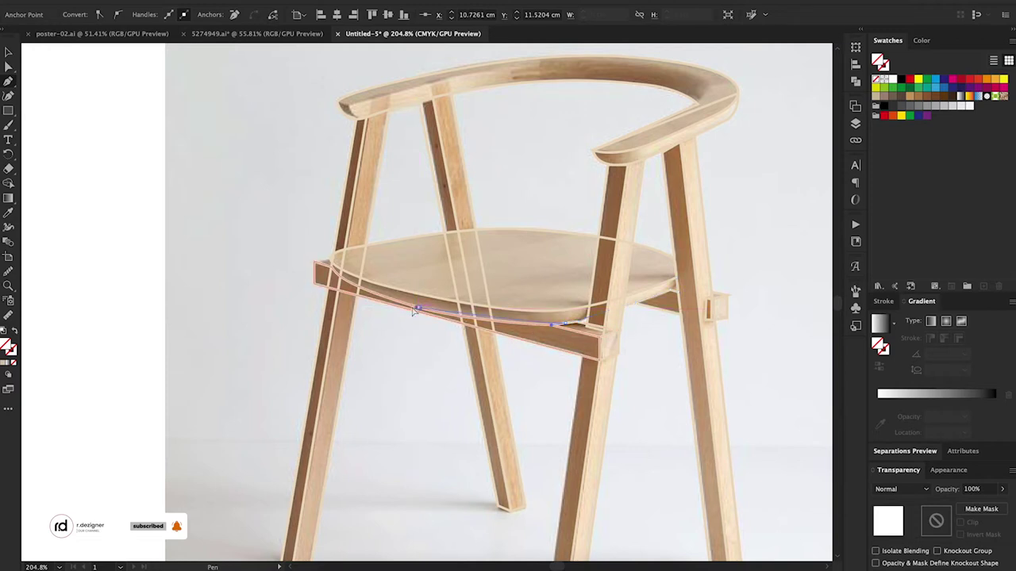
click(332, 266)
mouse_move(332, 266)
mouse_down()
mouse_move(321, 228)
mouse_move(331, 268)
mouse_up()
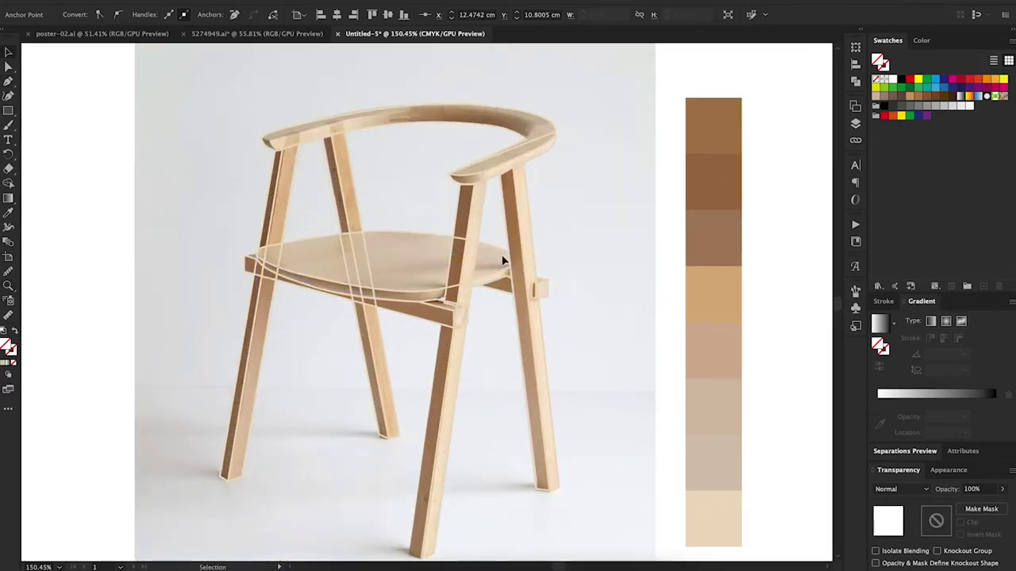
Fill the seat and front rail with sampled tan wood tones, with no stroke
click(405, 304)
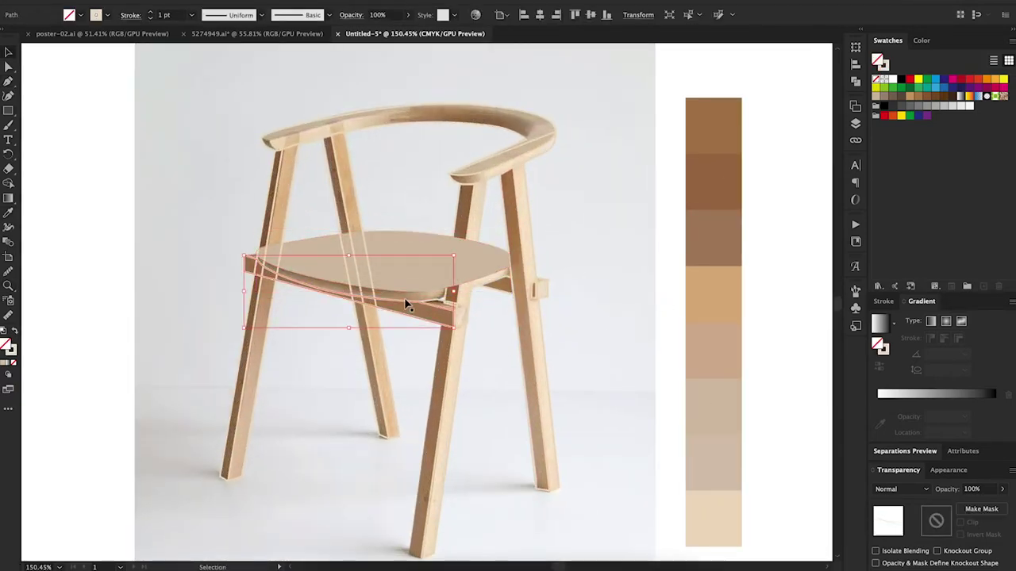
click(712, 449)
click(476, 295)
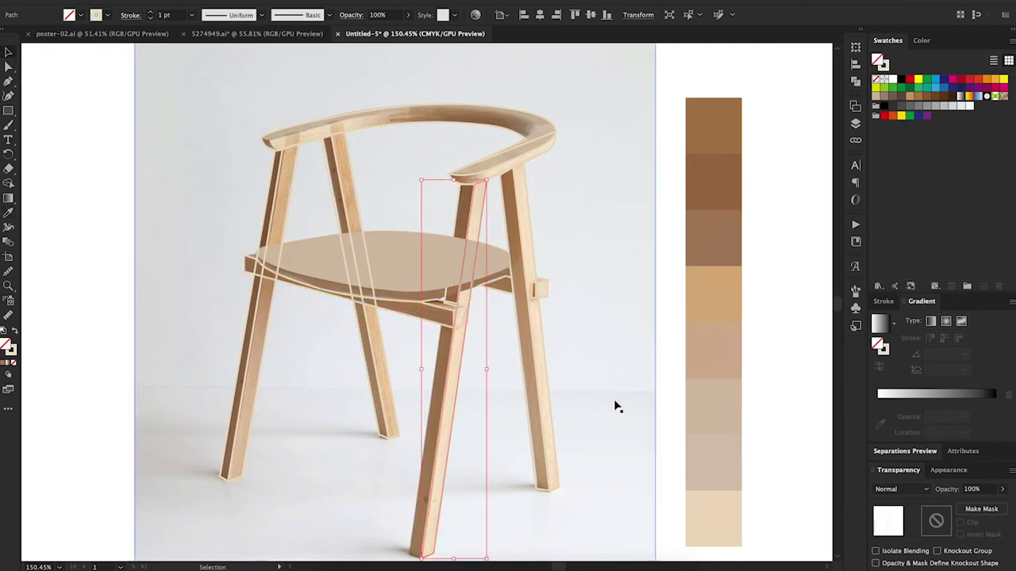
key(shift+x)
key(plus)
scroll(473, 204, down, 1)
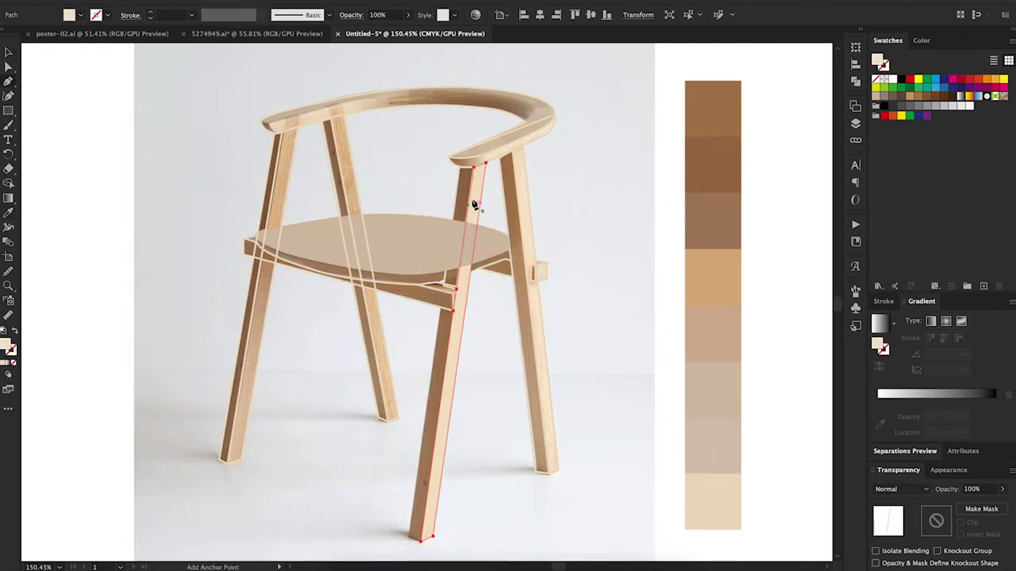
Outline the front right leg with the Pen tool from its top to its bottom corners
key(p)
click(467, 290)
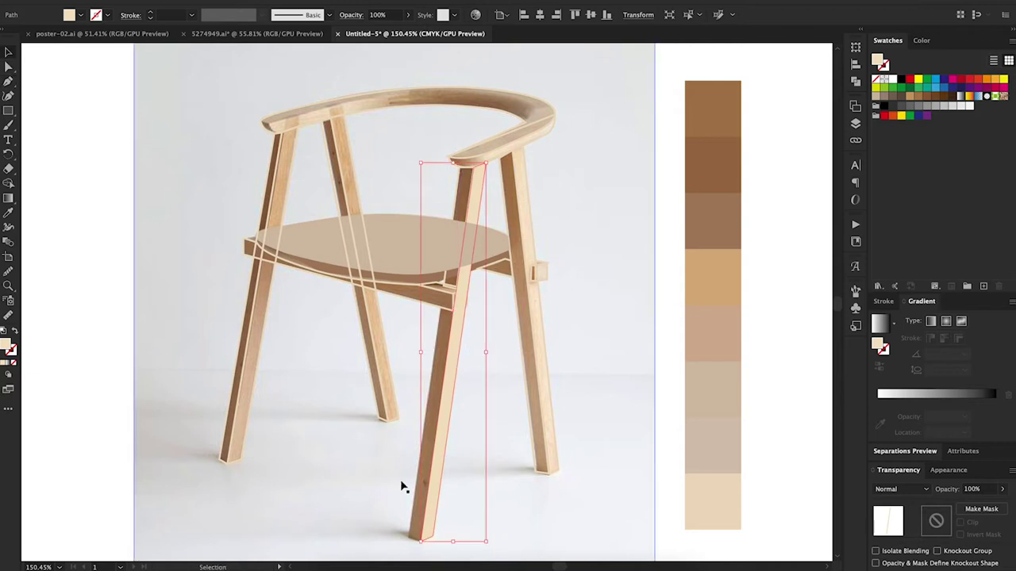
click(407, 539)
click(442, 309)
click(452, 310)
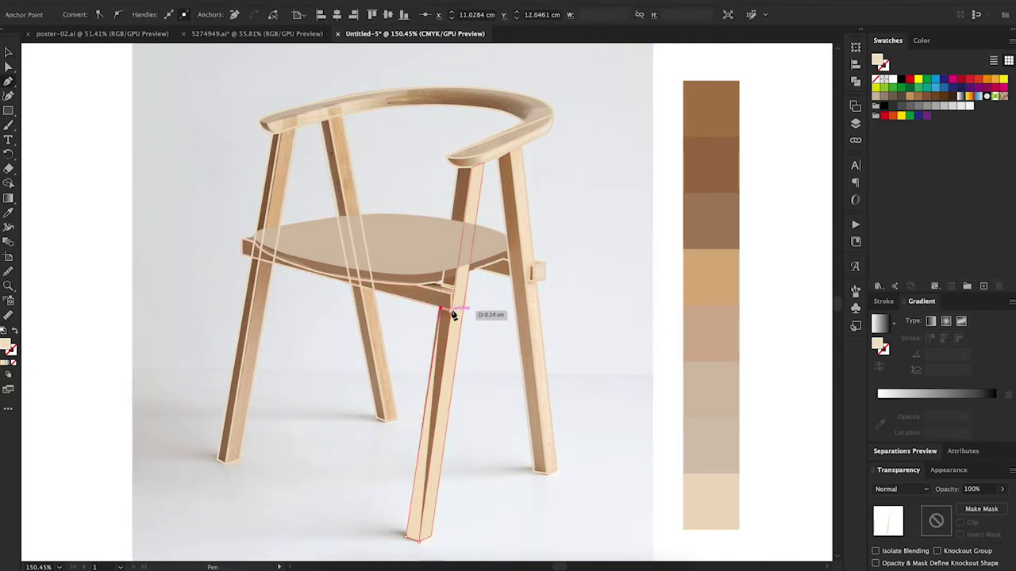
click(419, 539)
Eyedropper sampled wood tones into the back-left leg and the rail strip under the seat
key(i)
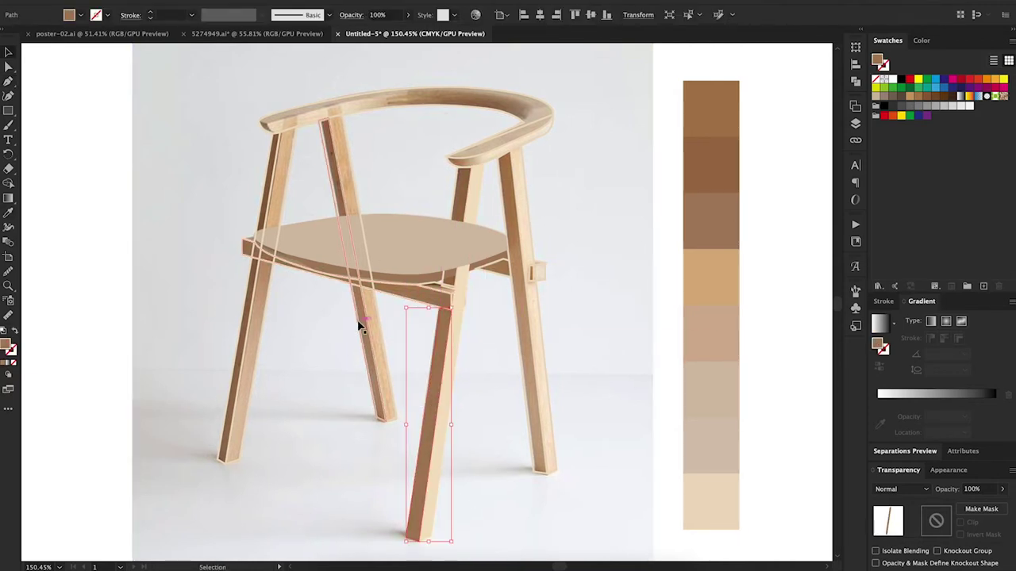
ctrl+click(372, 321)
click(365, 151)
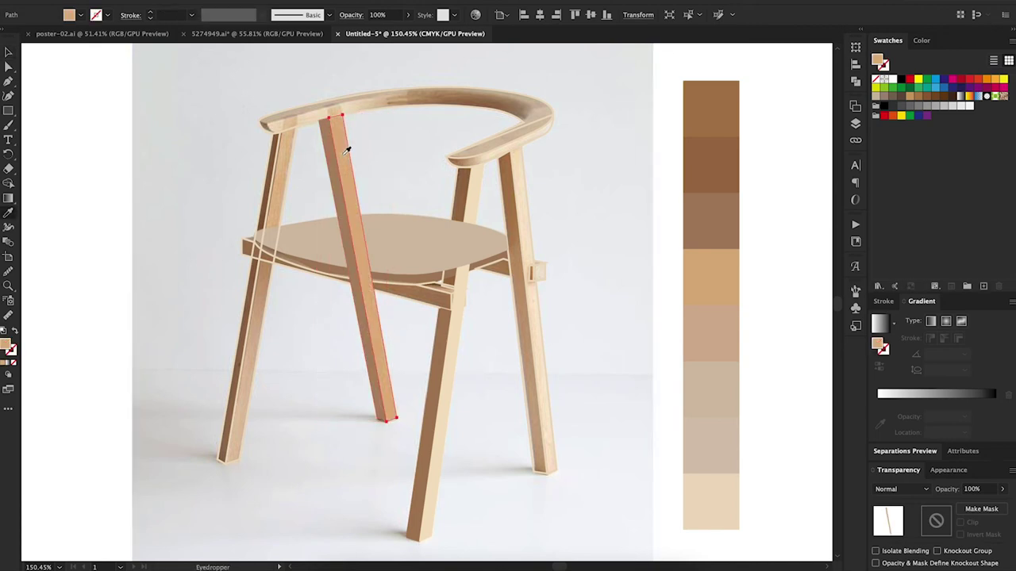
ctrl+click(383, 266)
click(489, 278)
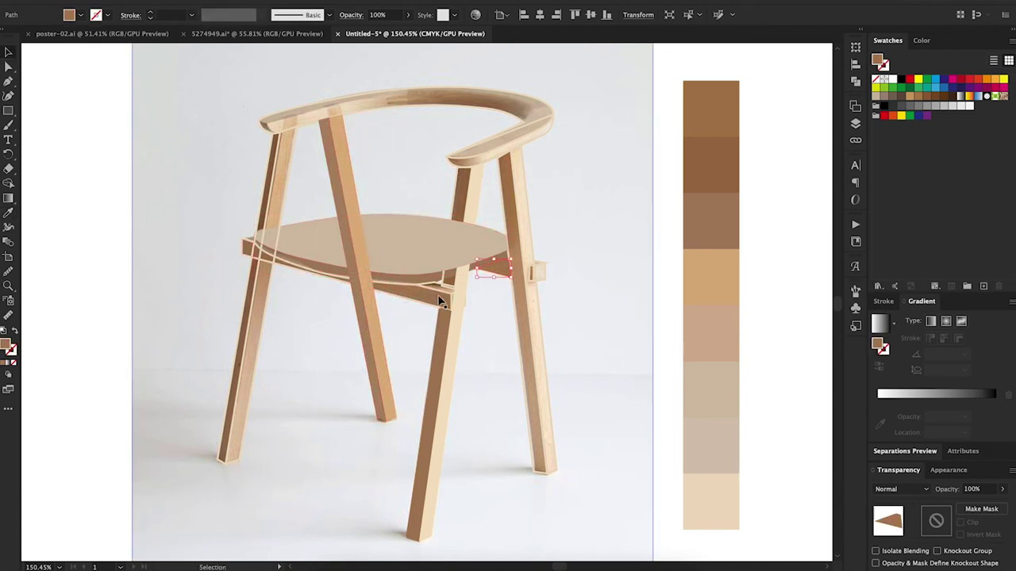
drag(487, 277, 630, 332)
click(444, 326)
Give the small block beside the front leg a light sampled wood fill
ctrl+click(471, 363)
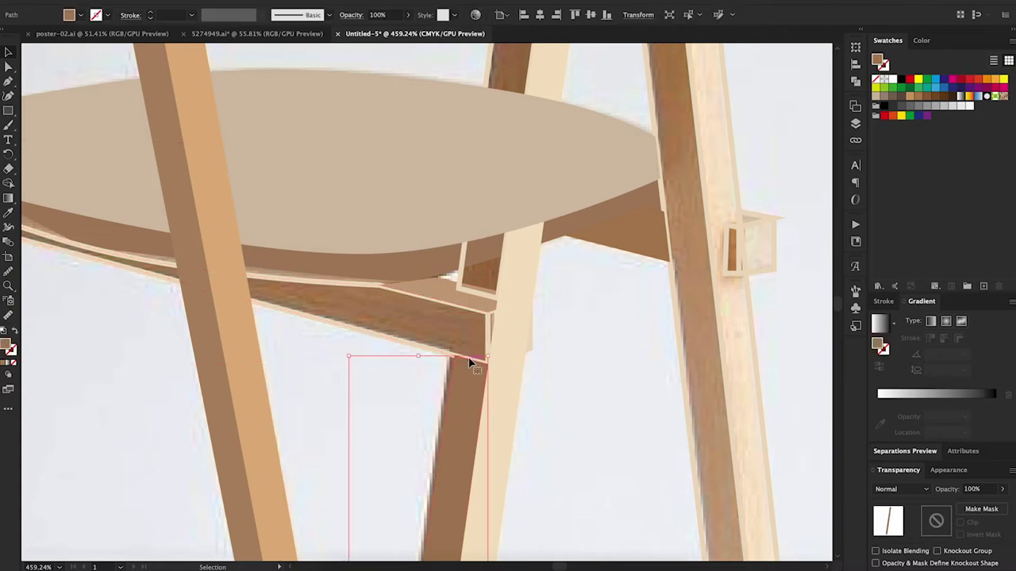
ctrl+click(488, 333)
click(515, 310)
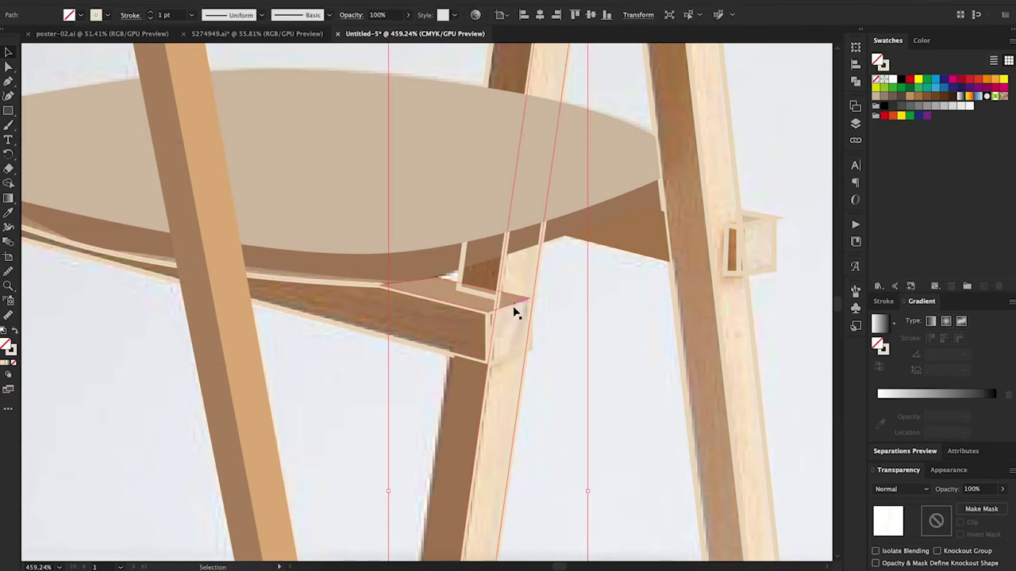
click(513, 357)
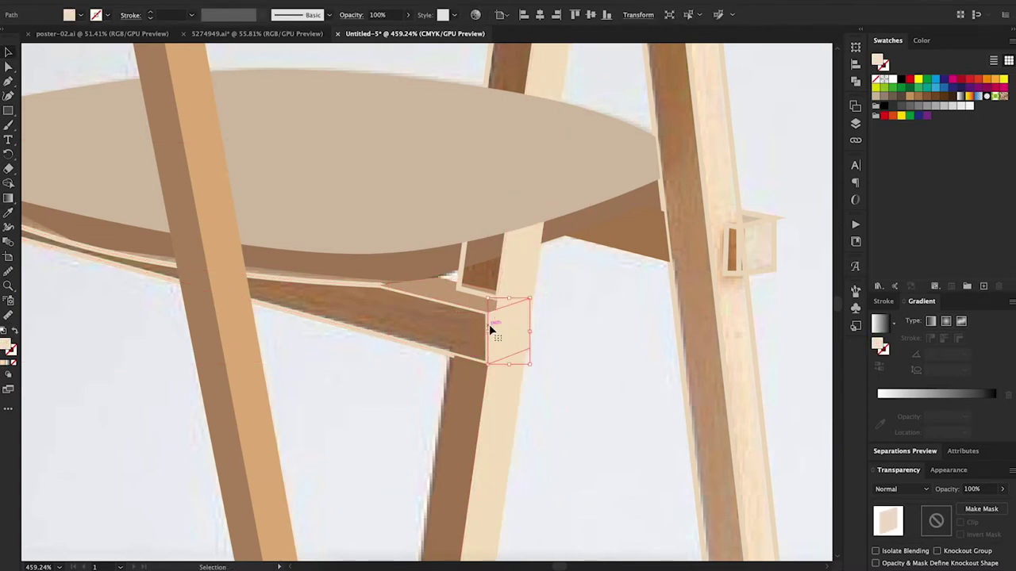
Apply sampled wood fills to the under-seat strut, diagonal back leg, front-left leg and armrests
click(421, 344)
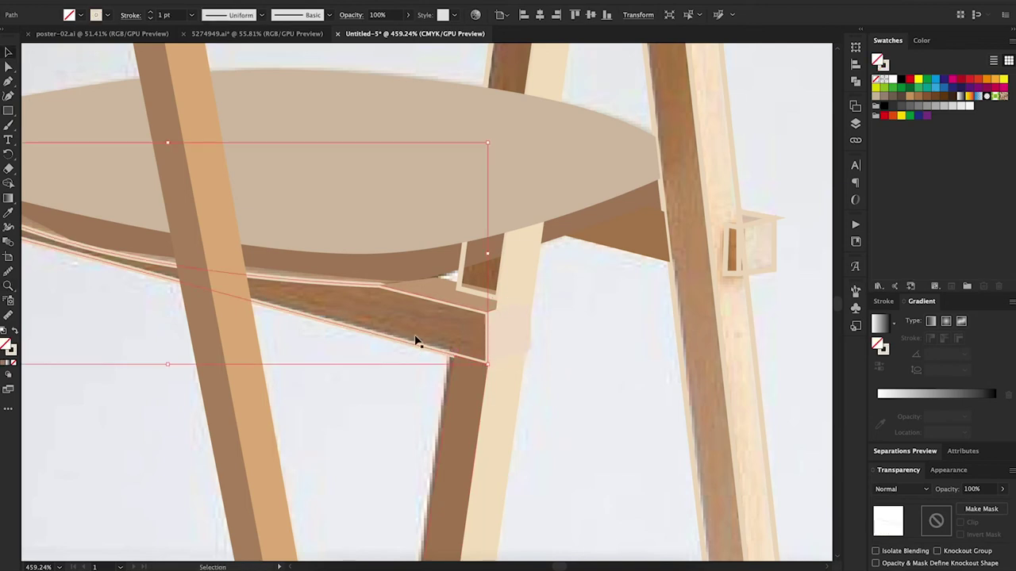
key(z)
alt+click(386, 335)
key(v)
click(418, 340)
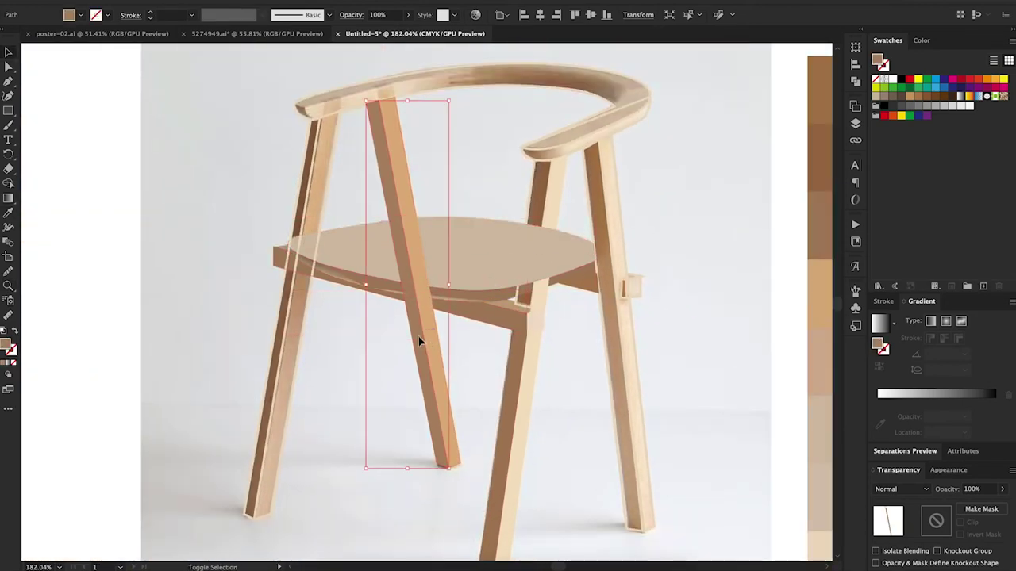
click(326, 207)
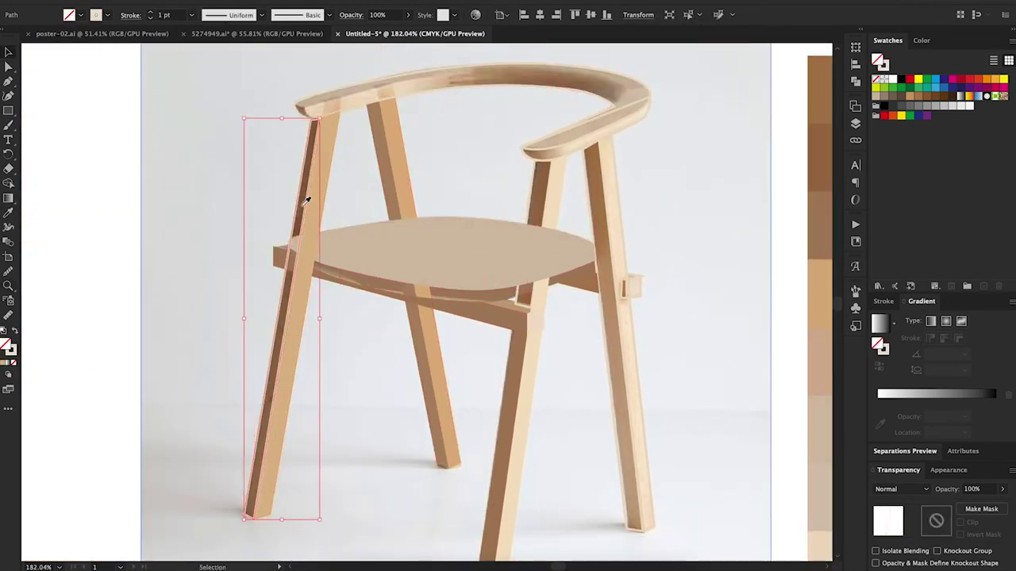
scroll(309, 198, down, 2)
scroll(376, 147, up, 3)
click(376, 147)
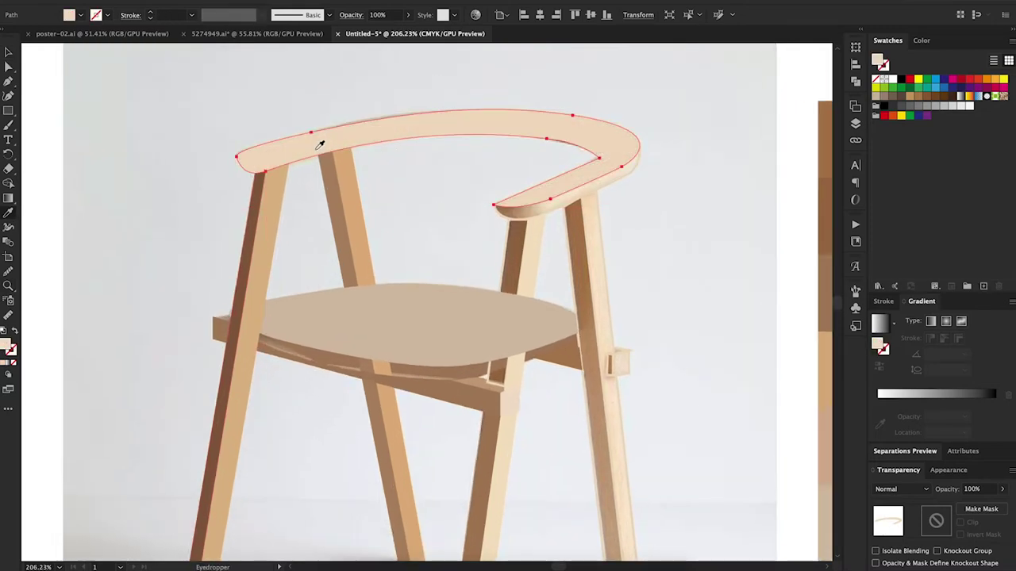
click(558, 213)
Draw a small gradient-filled rectangle to the right of the chair
key(m)
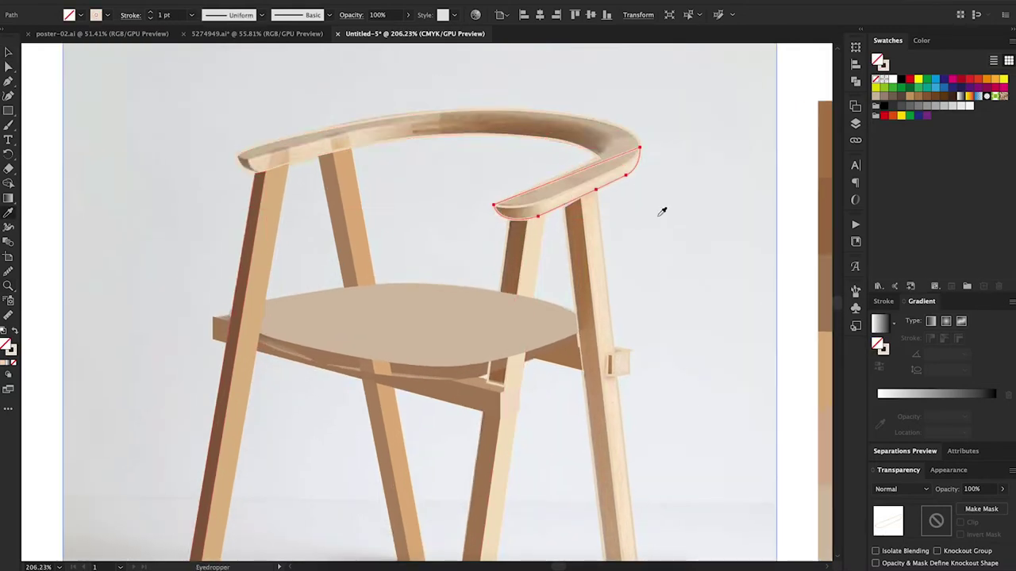
drag(628, 220, 730, 248)
click(880, 322)
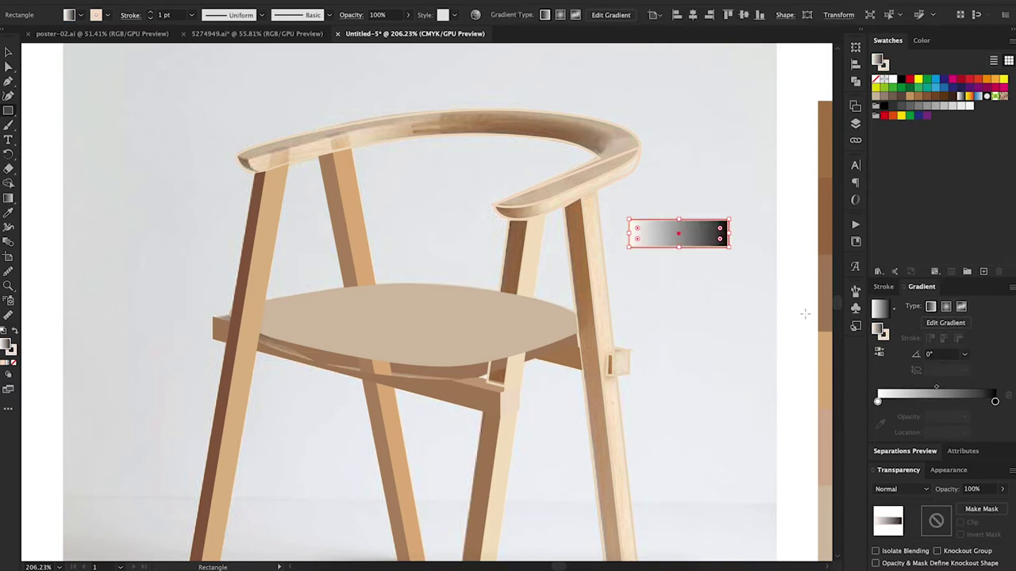
Set the gradient stops to sampled cream and brown, applying it to the right armrest and top rail
click(880, 424)
click(593, 193)
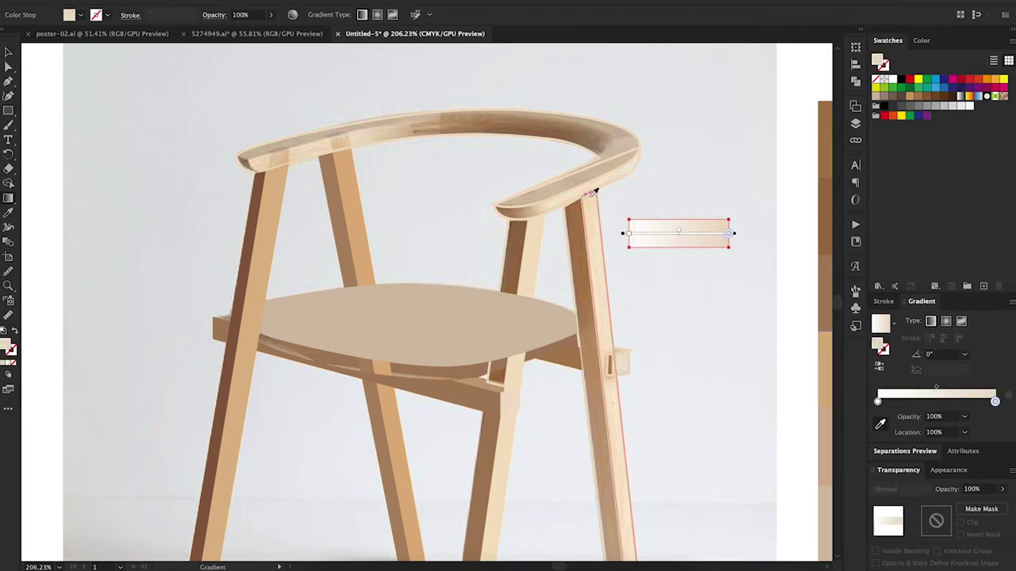
click(556, 205)
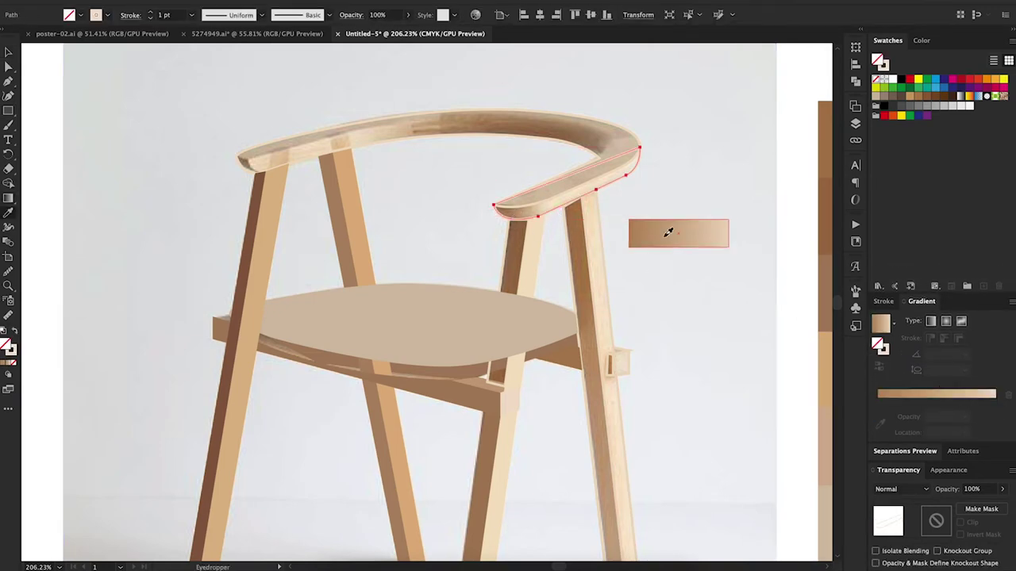
key(i)
click(651, 229)
click(636, 139)
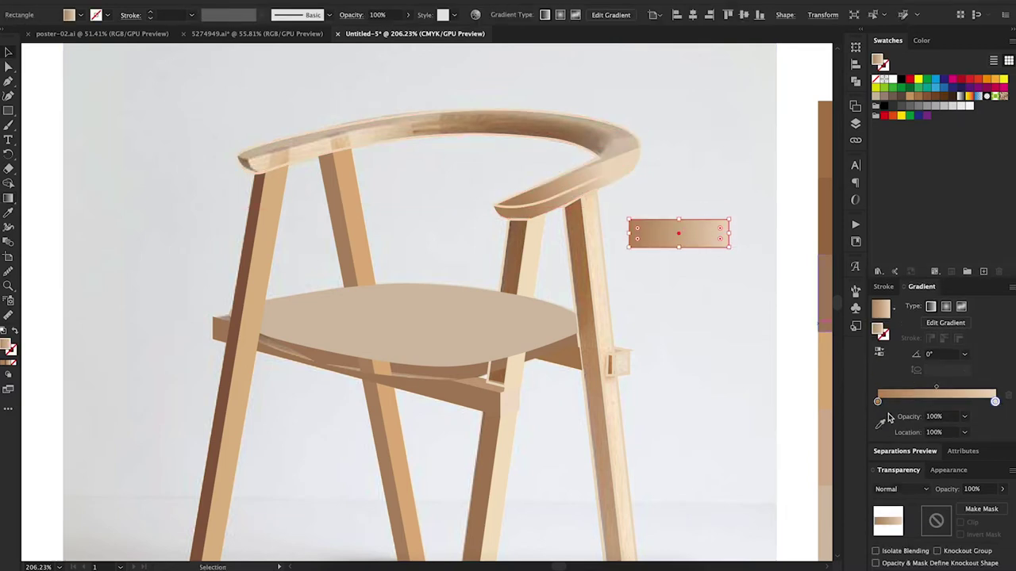
Add a lighter middle stop near 49% to the tan gradient
drag(877, 402, 879, 402)
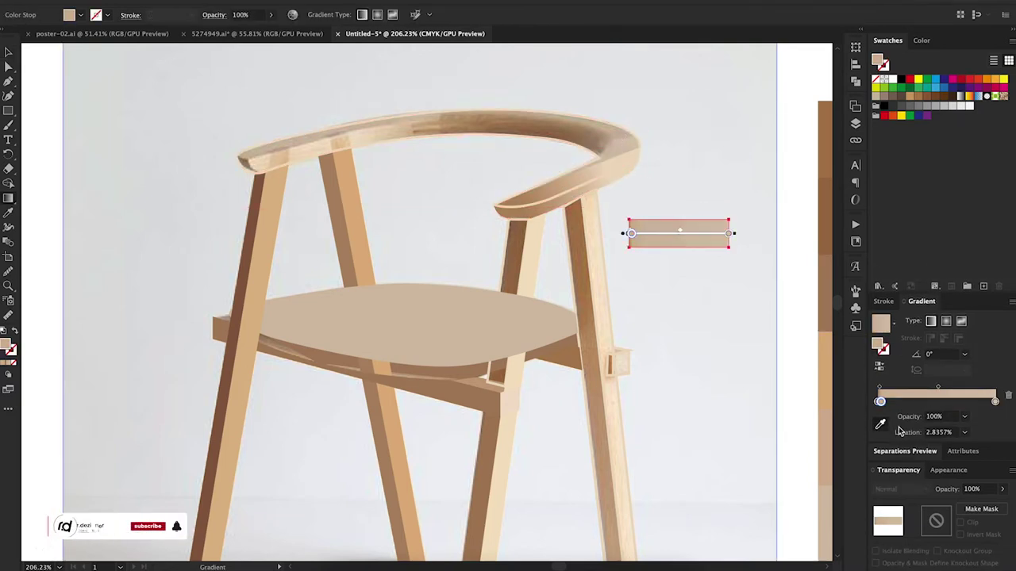
click(935, 401)
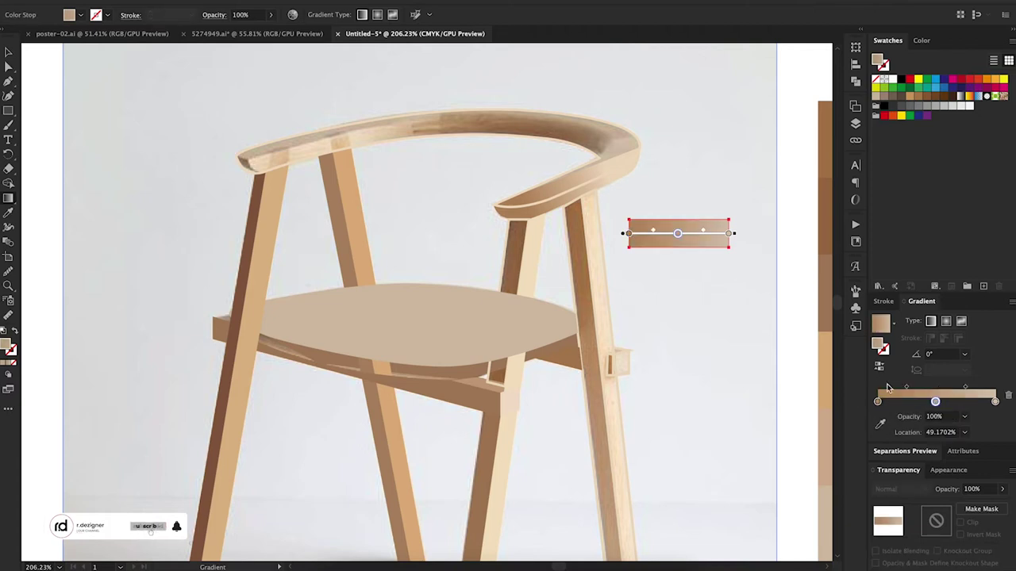
click(879, 424)
drag(262, 154, 627, 143)
key(Escape)
Start a curved Pen outline along the top backrest rail
click(623, 142)
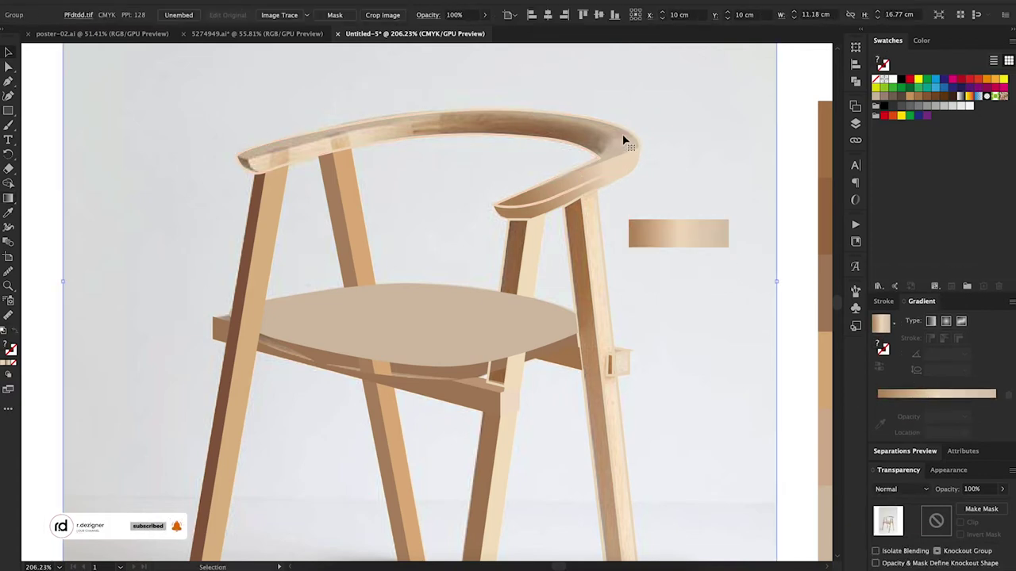
click(419, 120)
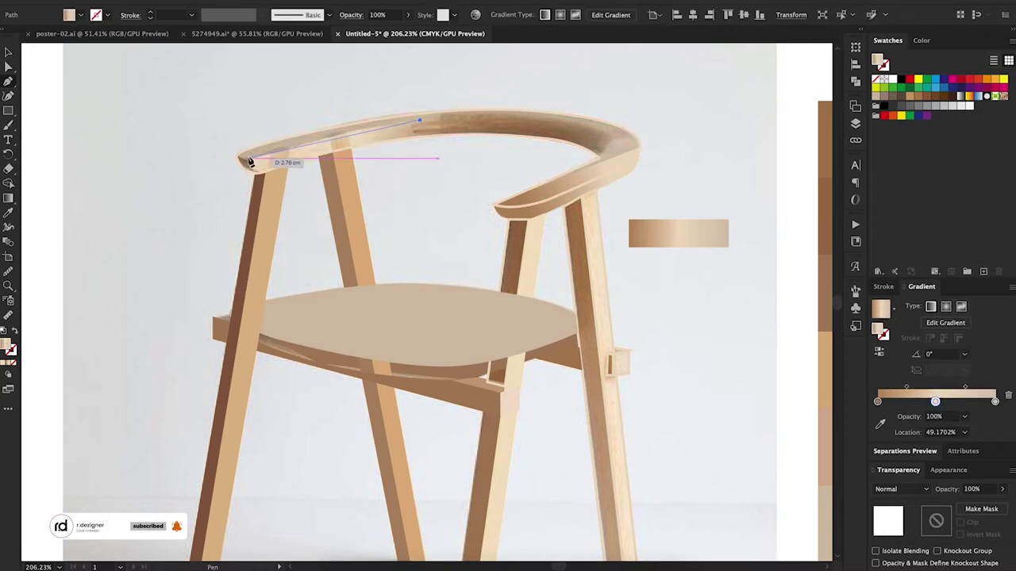
mouse_move(161, 189)
mouse_down()
mouse_move(249, 165)
mouse_move(220, 190)
mouse_up()
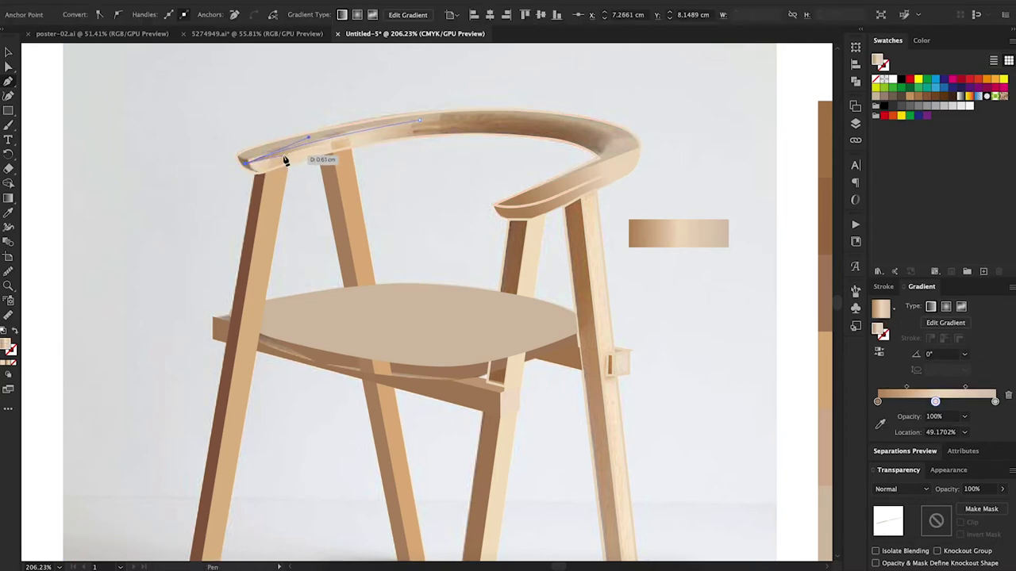
key(Escape)
scroll(285, 161, up, 3)
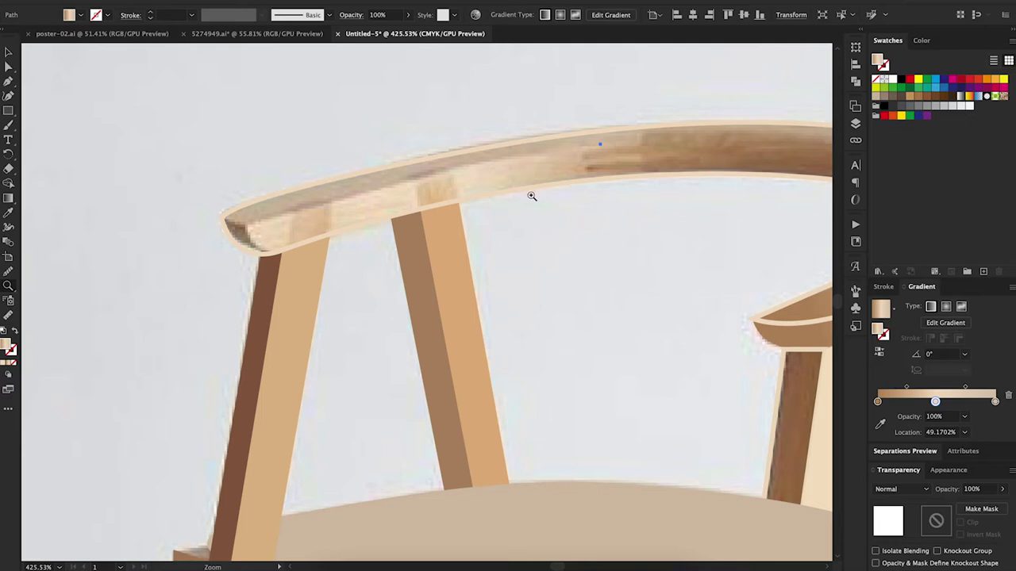
Place anchors along the top rail from its left end and remove an unwanted anchor
click(619, 150)
click(245, 227)
scroll(56, 295, left, 5)
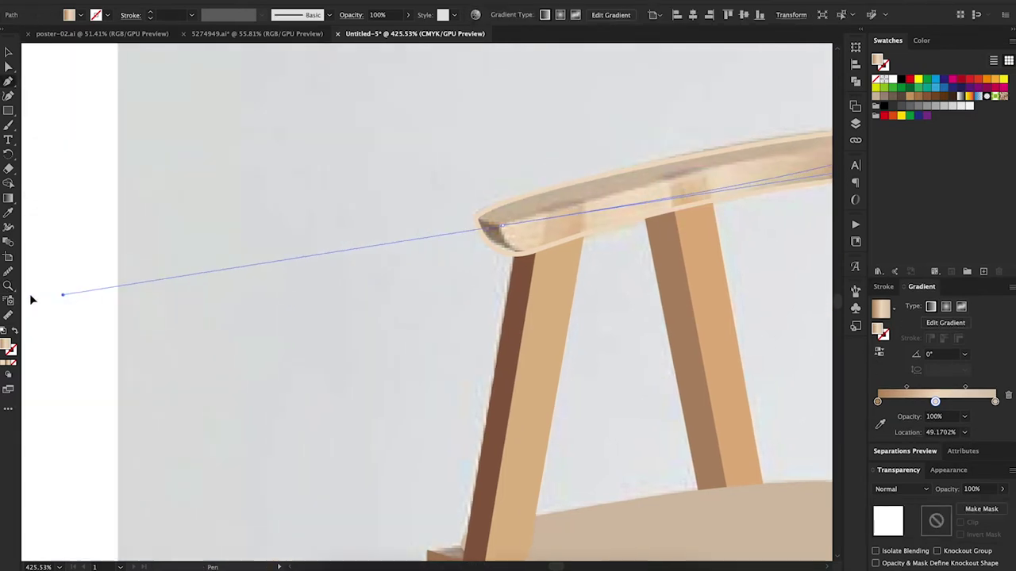
scroll(299, 309, right, 5)
click(238, 230)
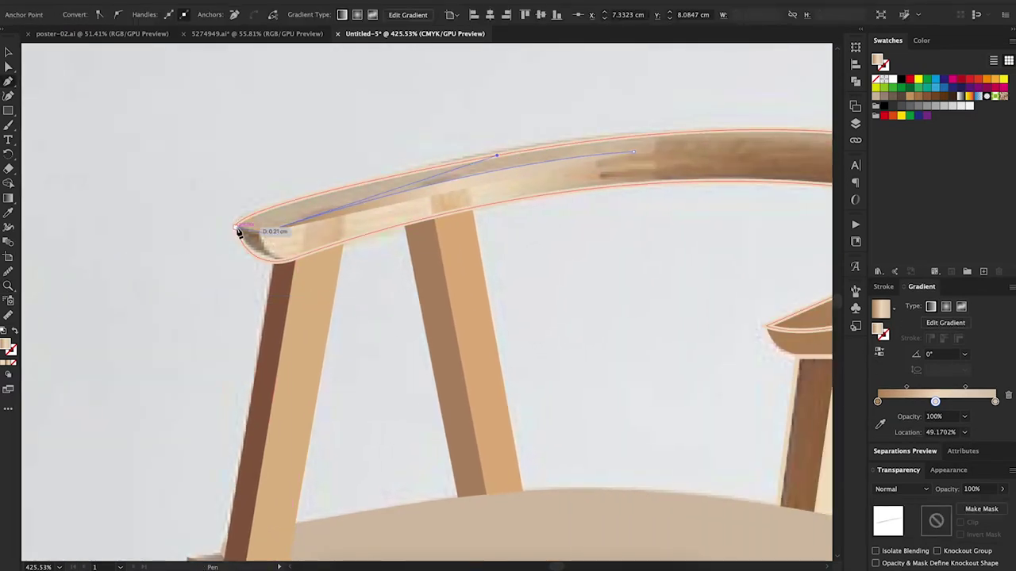
click(233, 211)
click(389, 176)
click(547, 144)
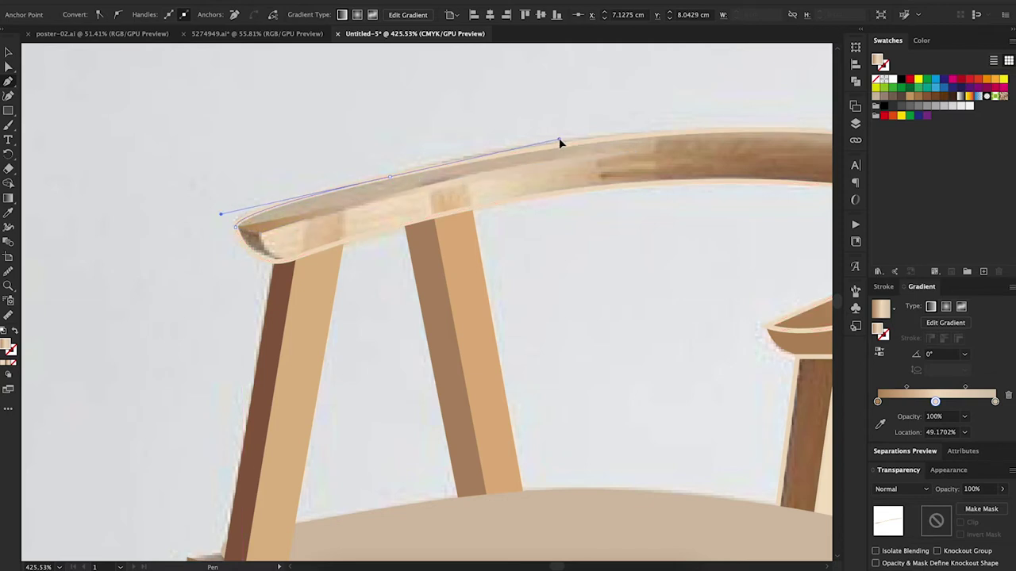
ctrl+click(401, 176)
click(390, 178)
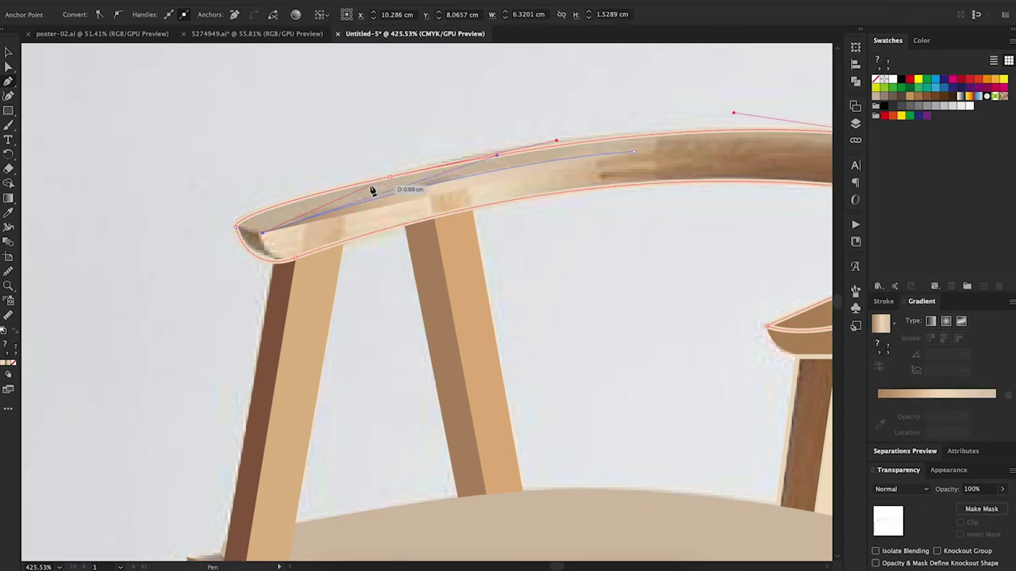
key(ctrl+shift+a)
Redraw the rail path from its left end with a curved anchor and a third end anchor
click(237, 227)
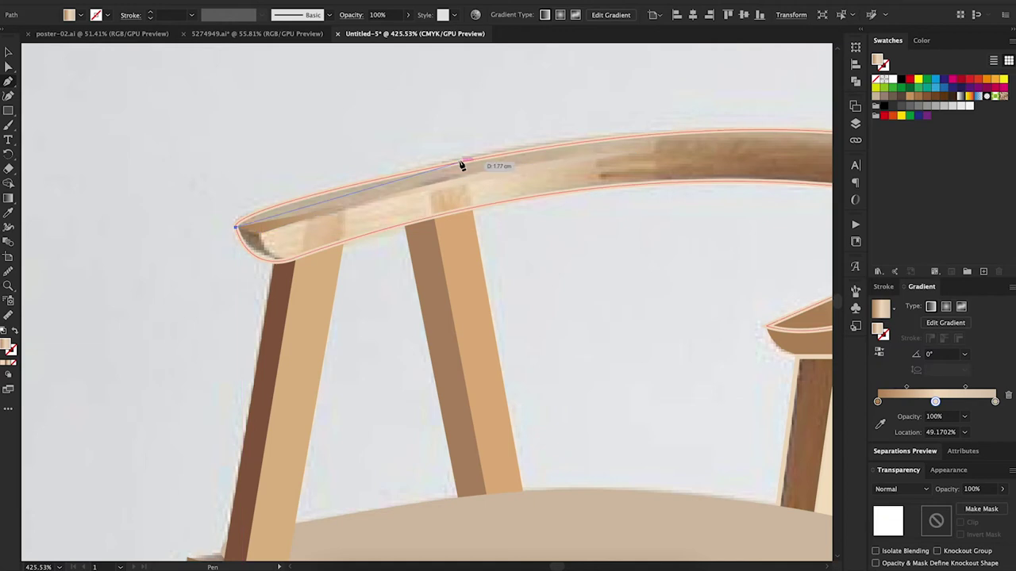
drag(463, 162, 703, 120)
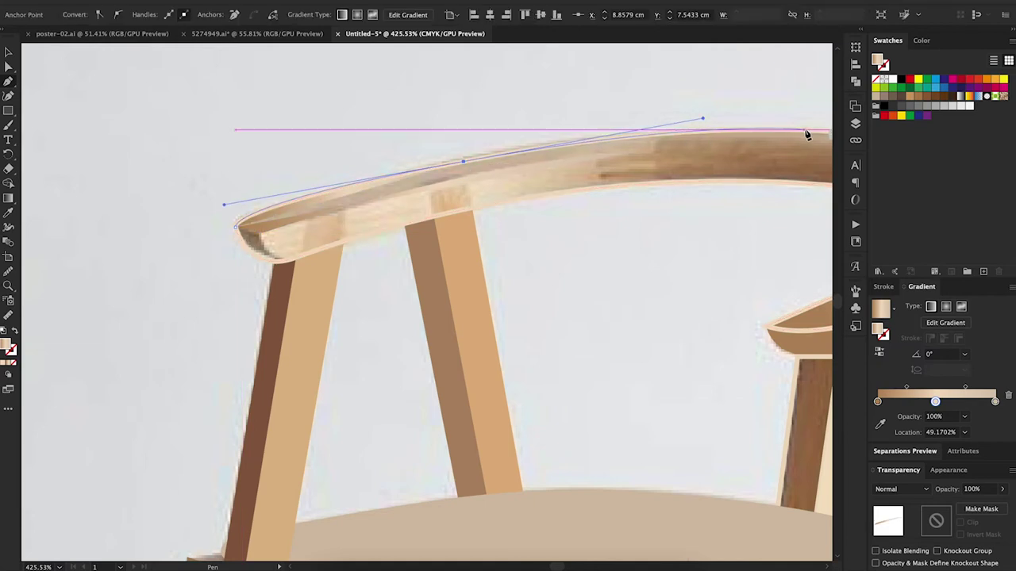
scroll(749, 140, right, 3)
click(693, 135)
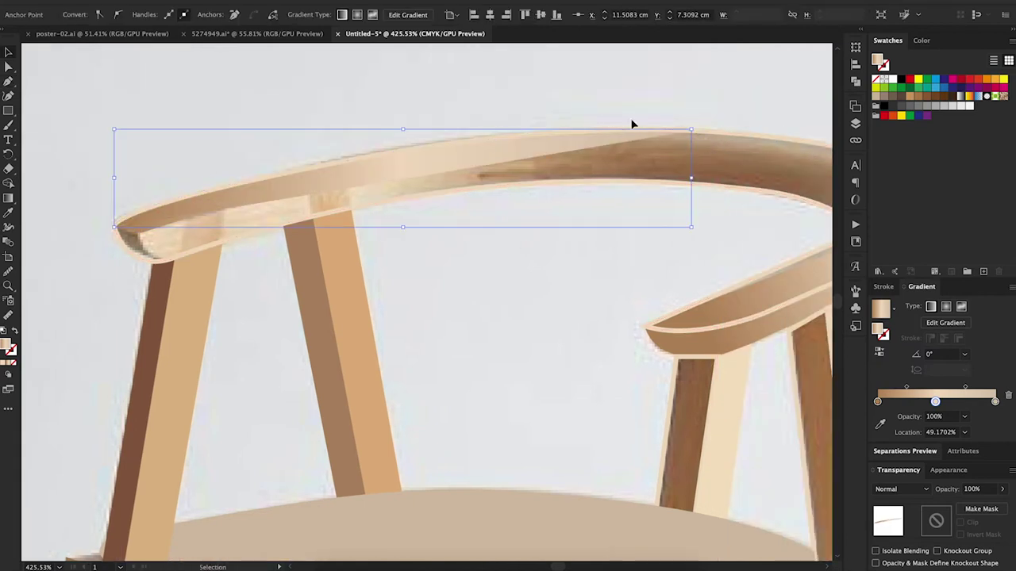
Expand Layer 1 in the Layers panel and delete the two stray outline paths
click(164, 219)
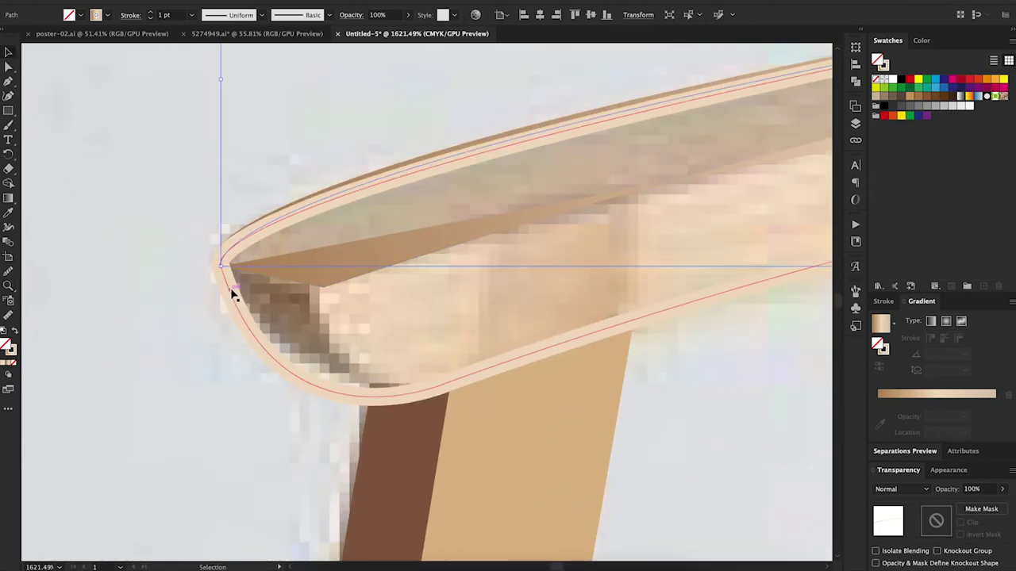
click(855, 123)
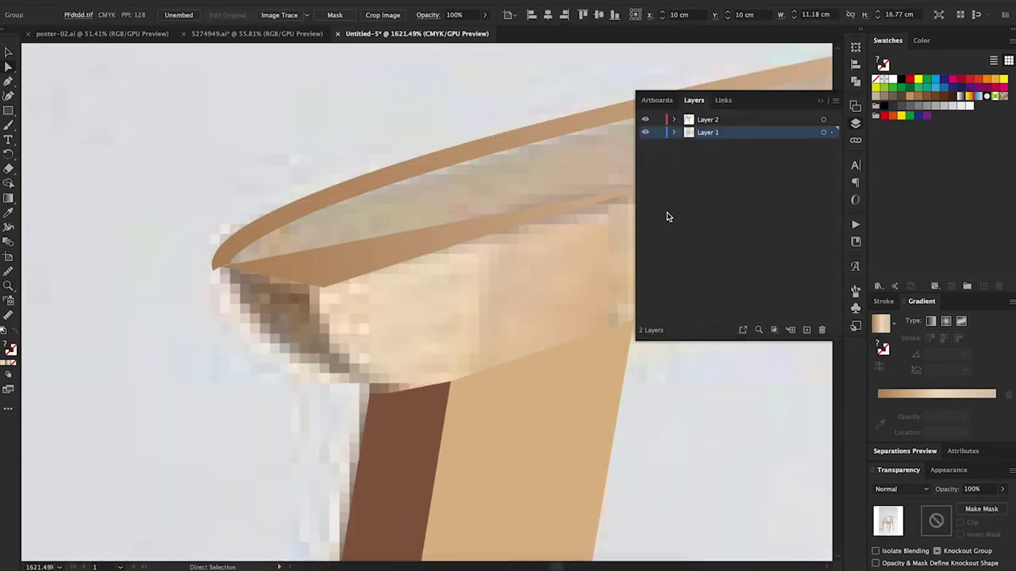
click(372, 256)
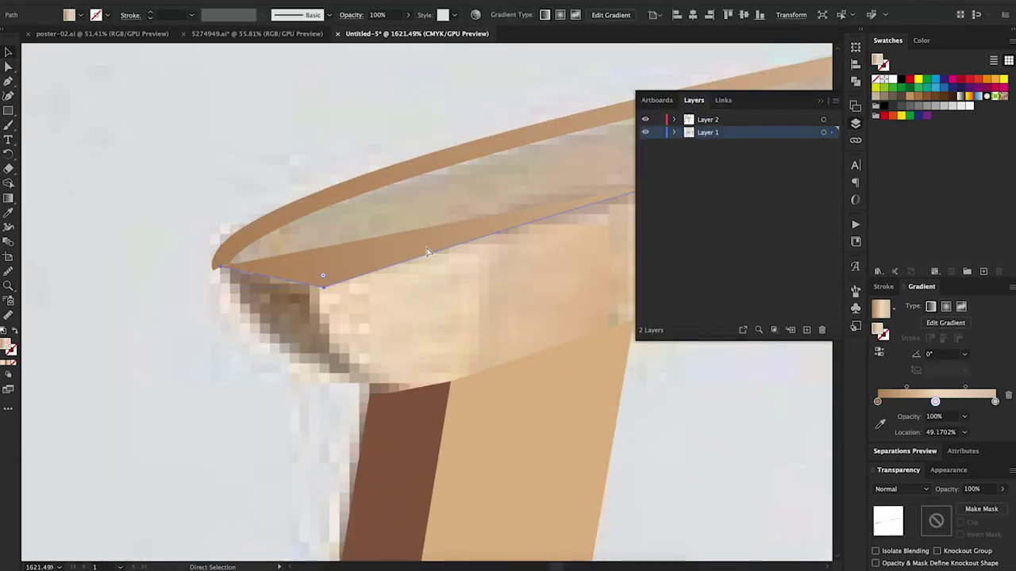
scroll(445, 160, right, 5)
scroll(444, 159, up, 2)
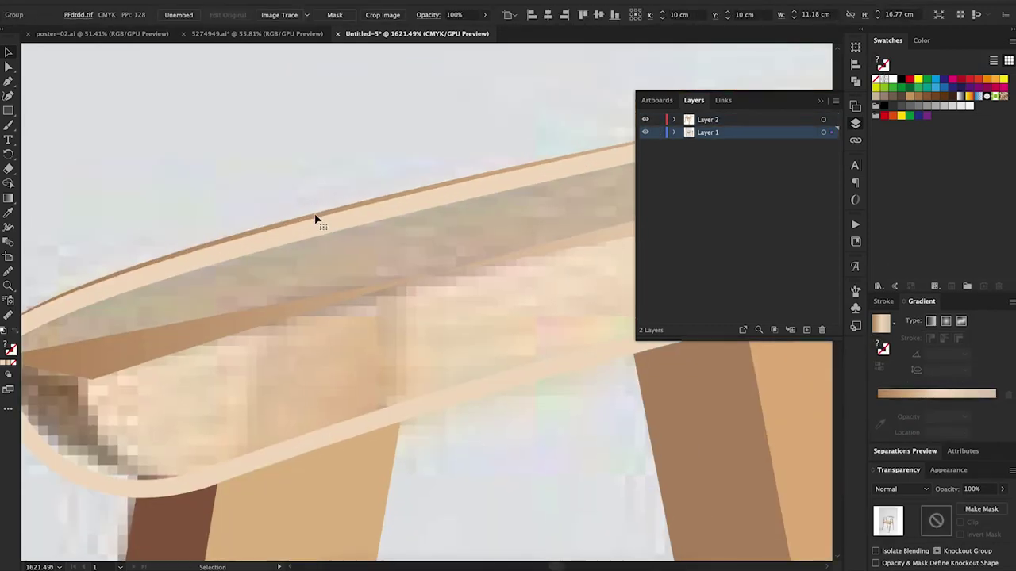
click(675, 132)
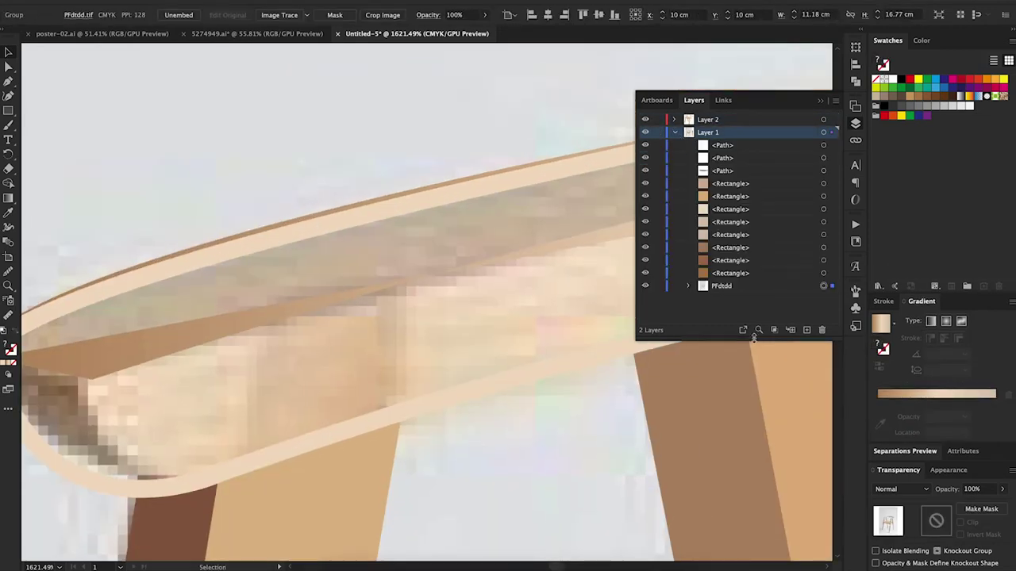
click(823, 170)
shift+click(823, 158)
key(Delete)
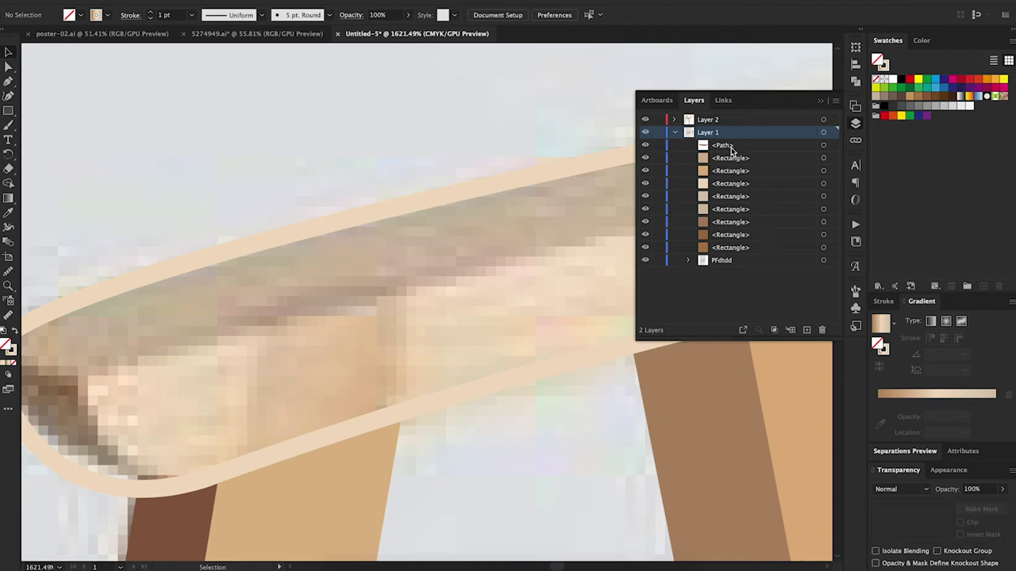
Make Layer 2 active and paste the rail path in front there
click(707, 120)
key(ctrl+f)
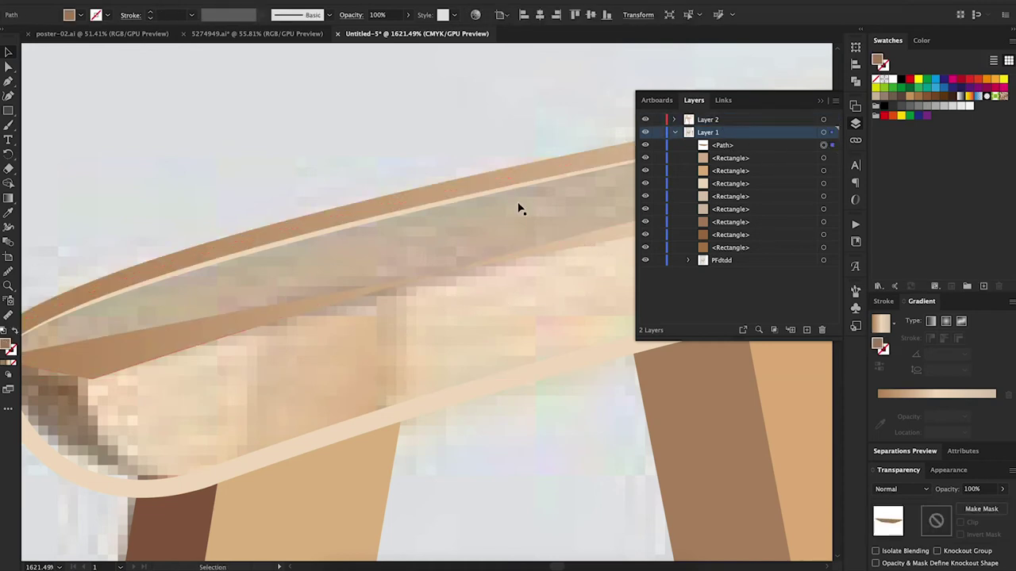
click(519, 180)
scroll(356, 263, down, 2)
click(356, 262)
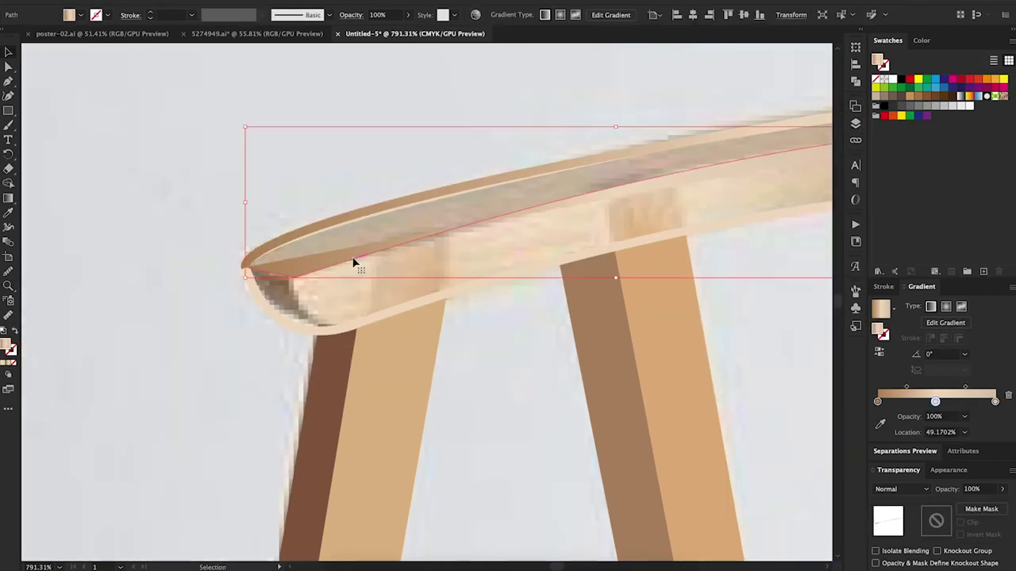
scroll(331, 243, up, 3)
Select the leftover rail outline paths through the Layers panel and delete them
key(a)
click(855, 123)
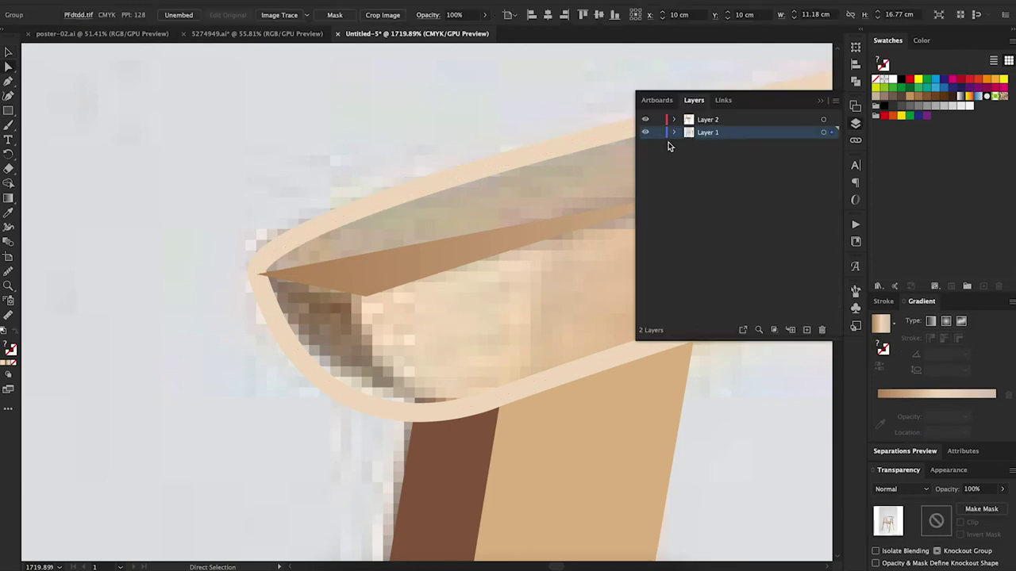
click(670, 145)
click(256, 274)
shift+click(272, 302)
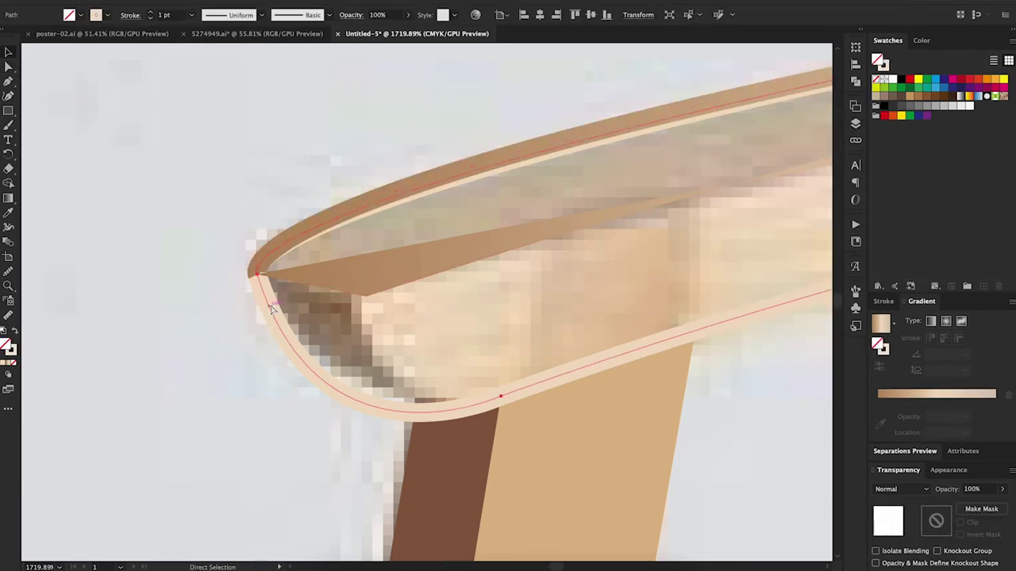
key(Delete)
key(v)
Lock Layer 1 so the reference photo stays put, then select the rail-tip anchor
click(856, 123)
click(661, 133)
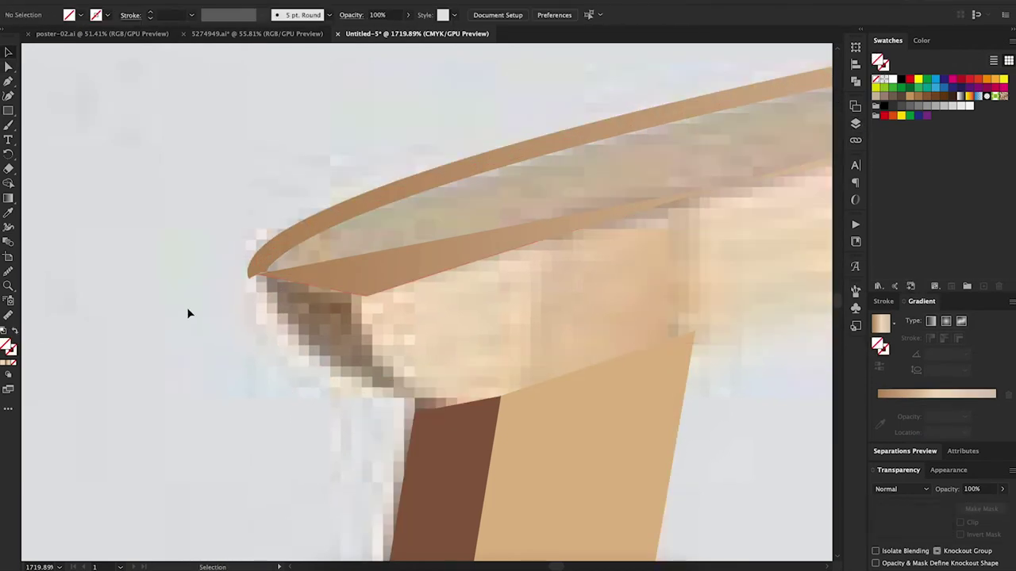
key(a)
click(256, 273)
Zoom out and reshape the highlight curve along the top rail with Direct Selection
key(z)
drag(177, 356, 453, 229)
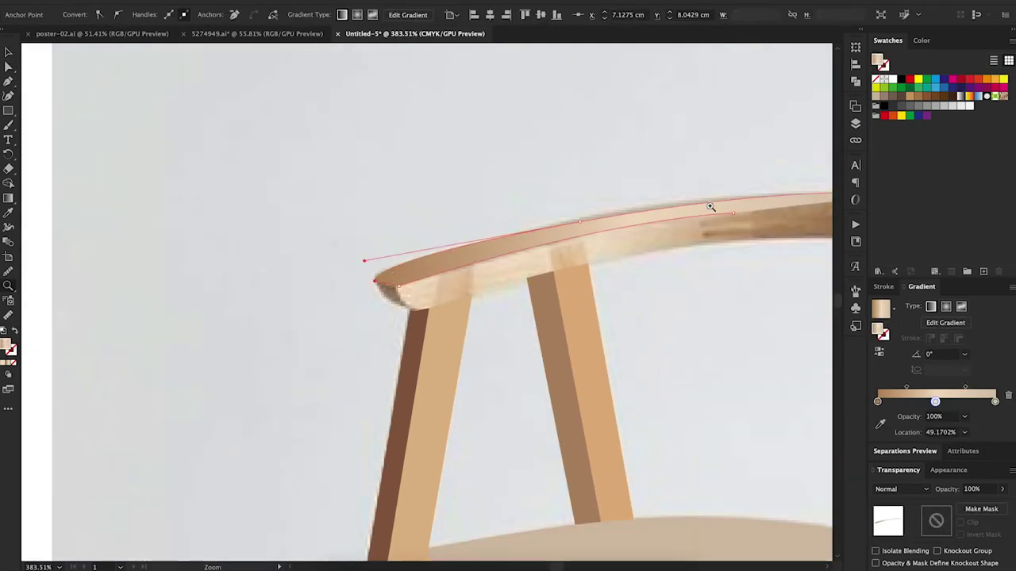
key(a)
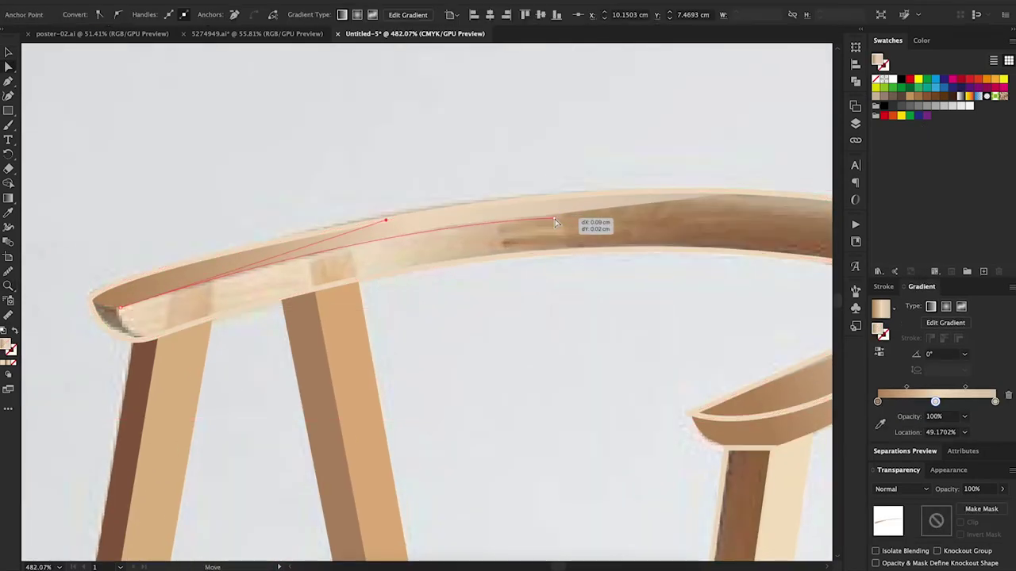
drag(389, 223, 400, 222)
key(v)
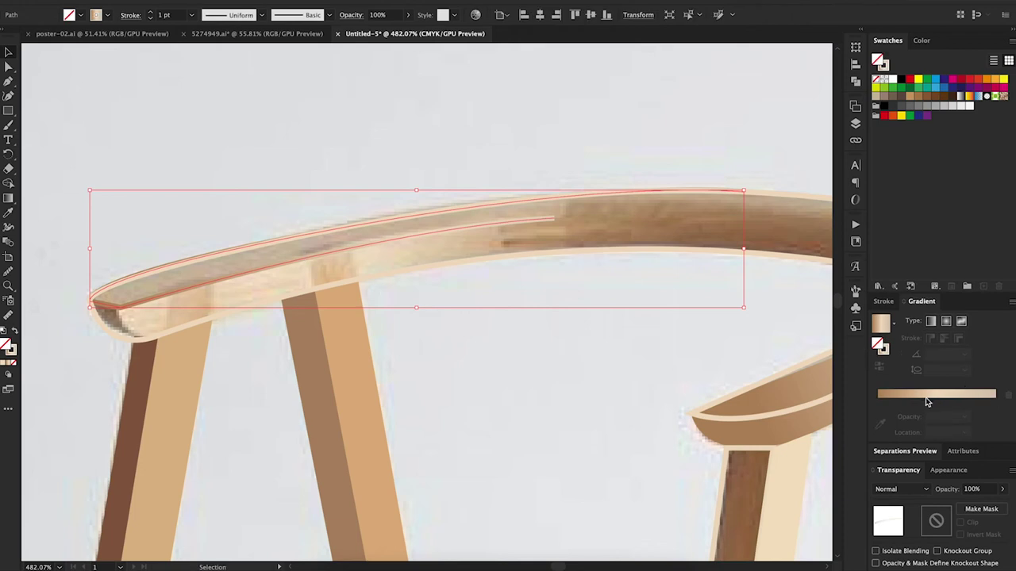
Draw a rectangle below the rail and set both its gradient stops to the same beige
key(m)
drag(407, 326, 583, 368)
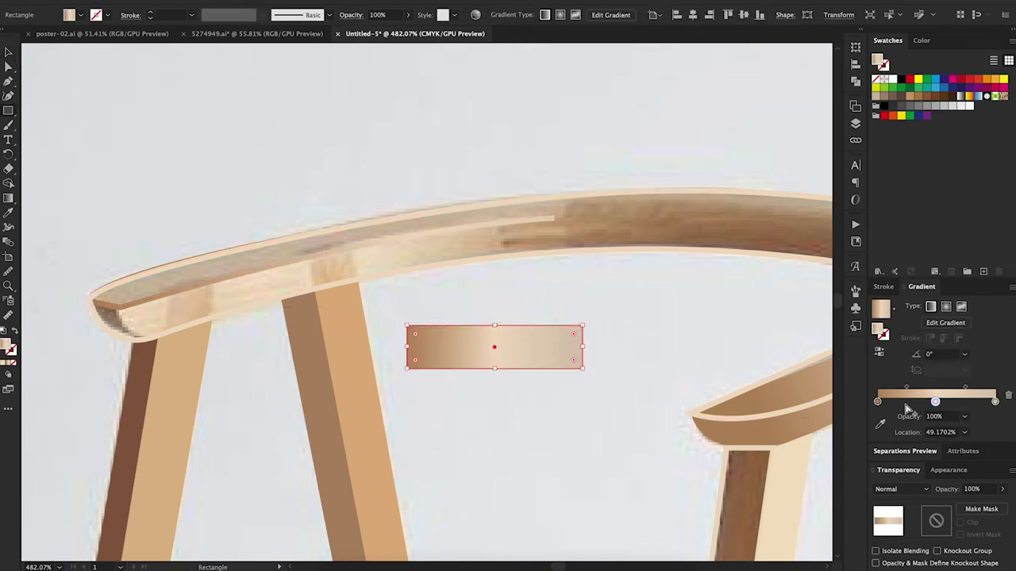
click(876, 402)
click(879, 424)
click(556, 347)
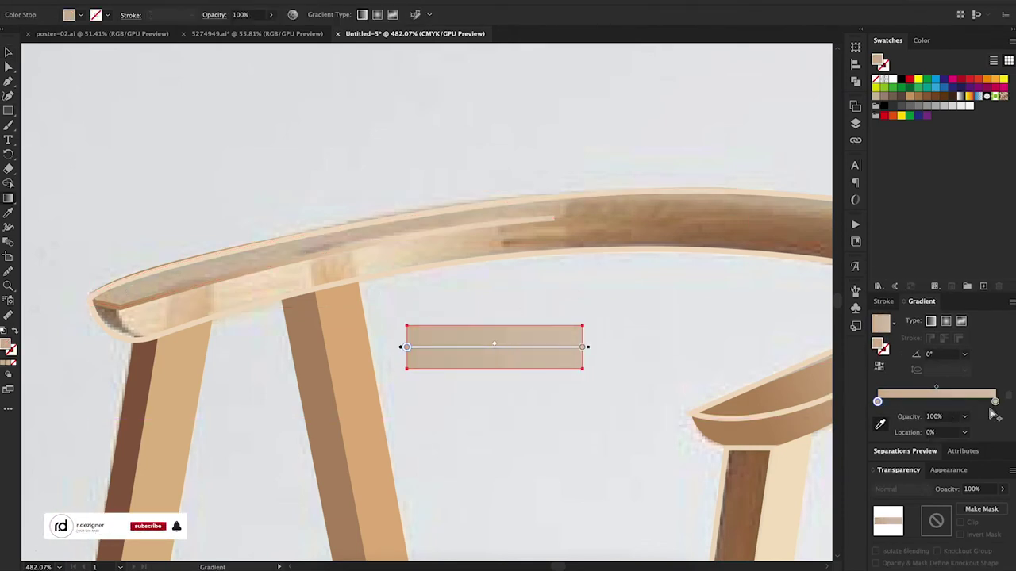
Delete the temporary beige rectangle and reselect the chair's top rail
key(v)
click(612, 323)
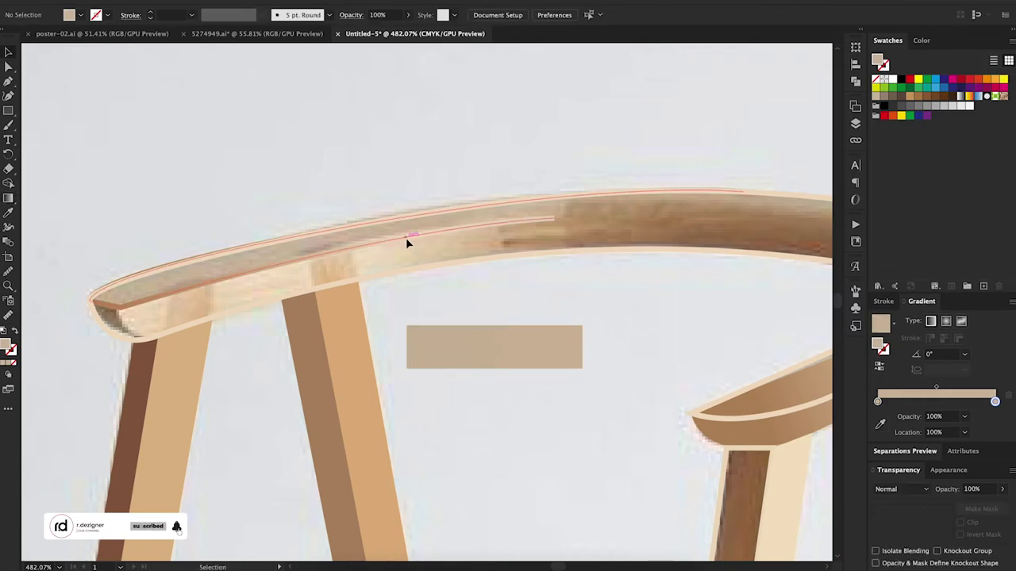
click(552, 342)
key(Delete)
click(386, 258)
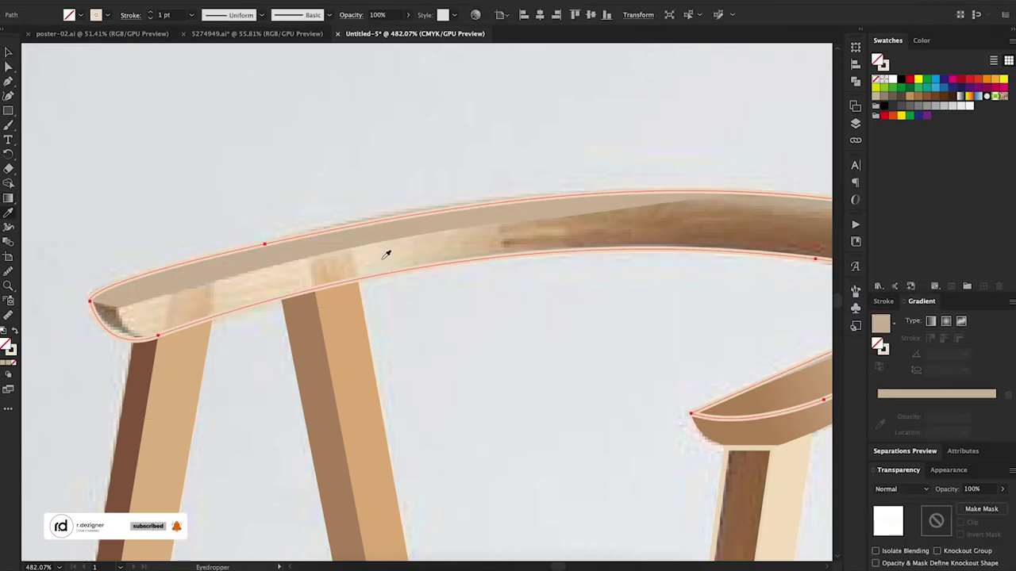
key(period)
key(ctrl+z)
Zoom in on the rail's right end and draw a curved shading shape on its inner bend
key(ctrl+minus)
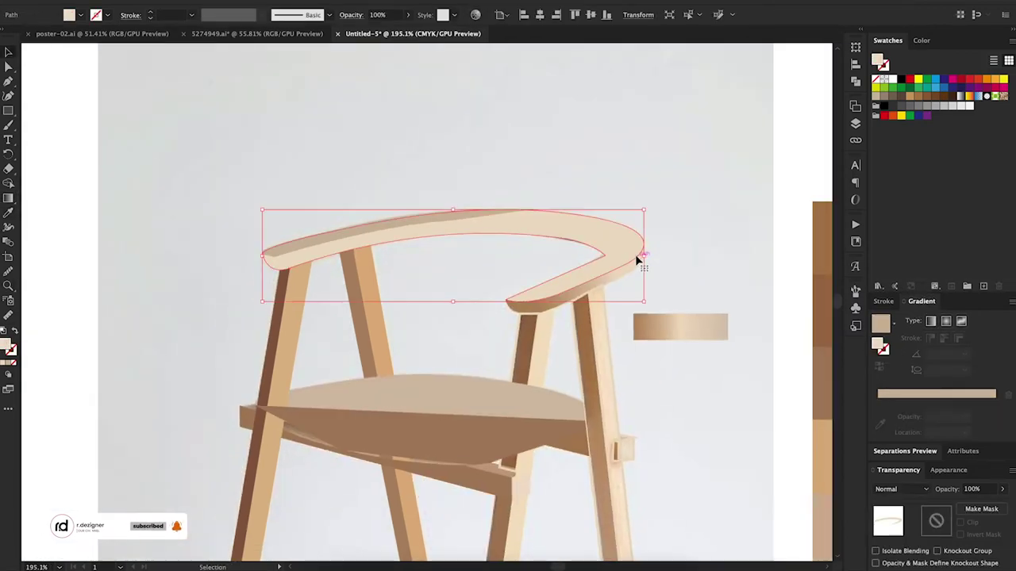
key(ctrl+shift+a)
key(z)
drag(562, 227, 653, 273)
key(p)
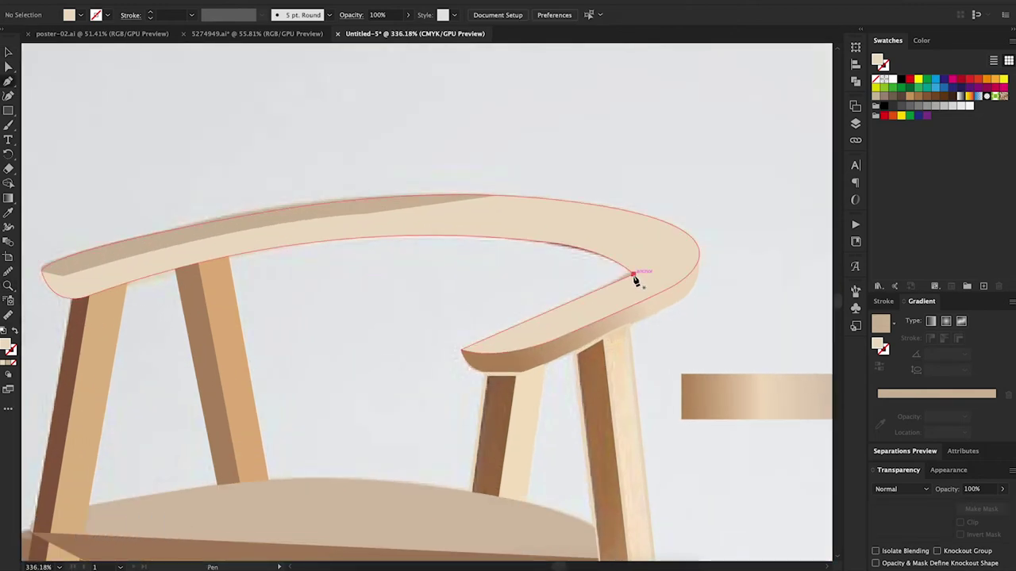
click(633, 274)
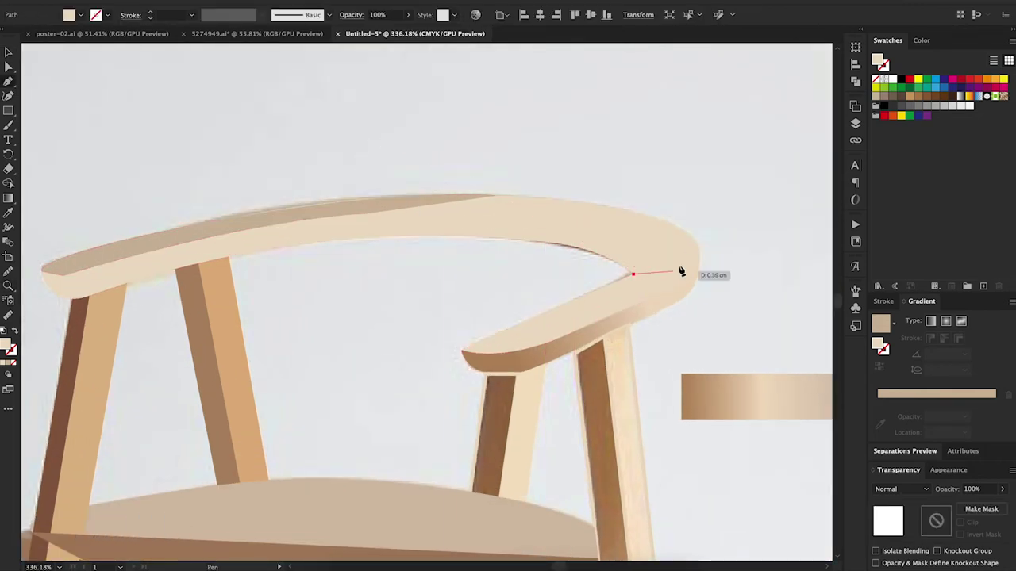
drag(663, 249, 513, 230)
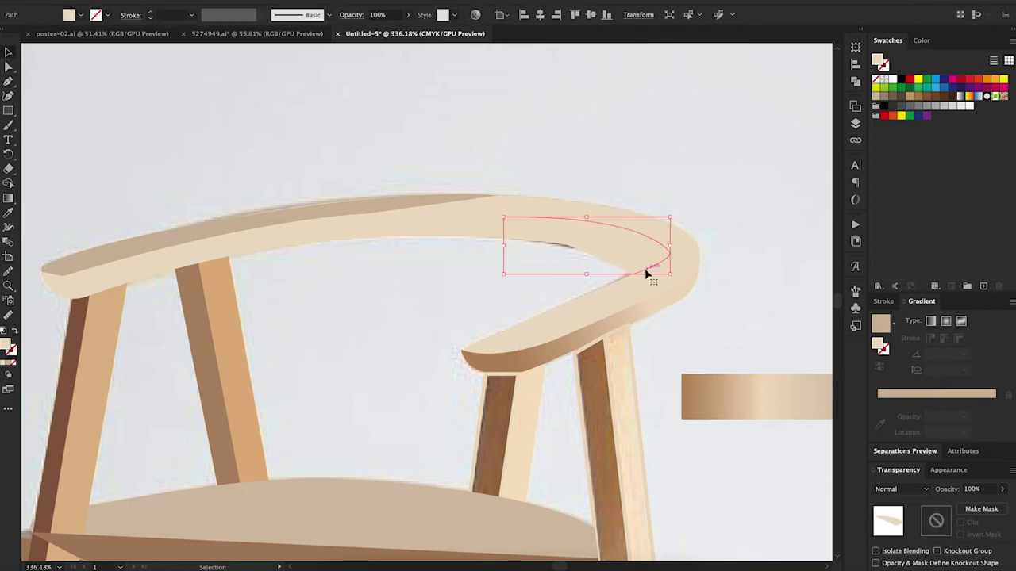
drag(632, 274, 521, 246)
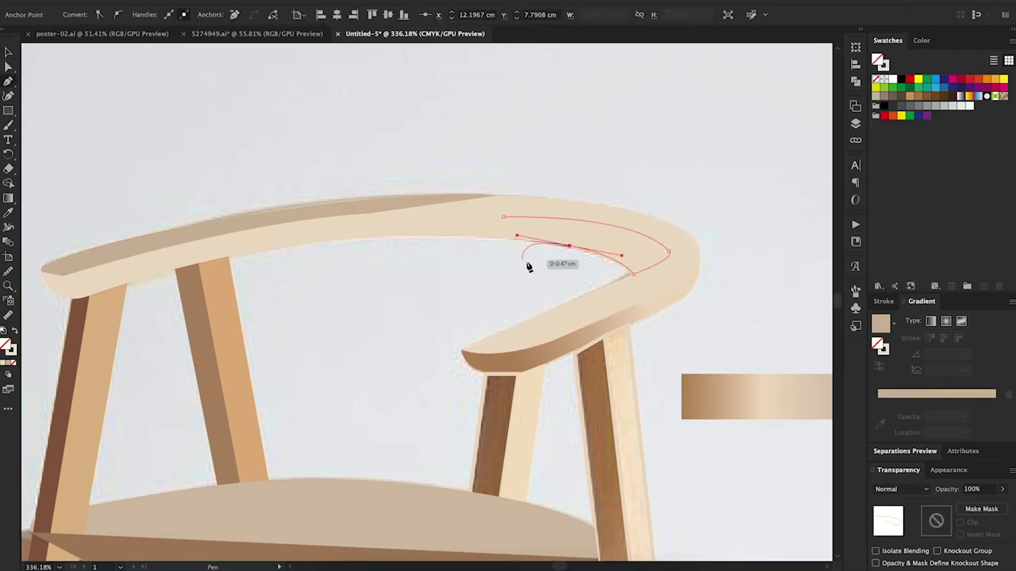
click(633, 239)
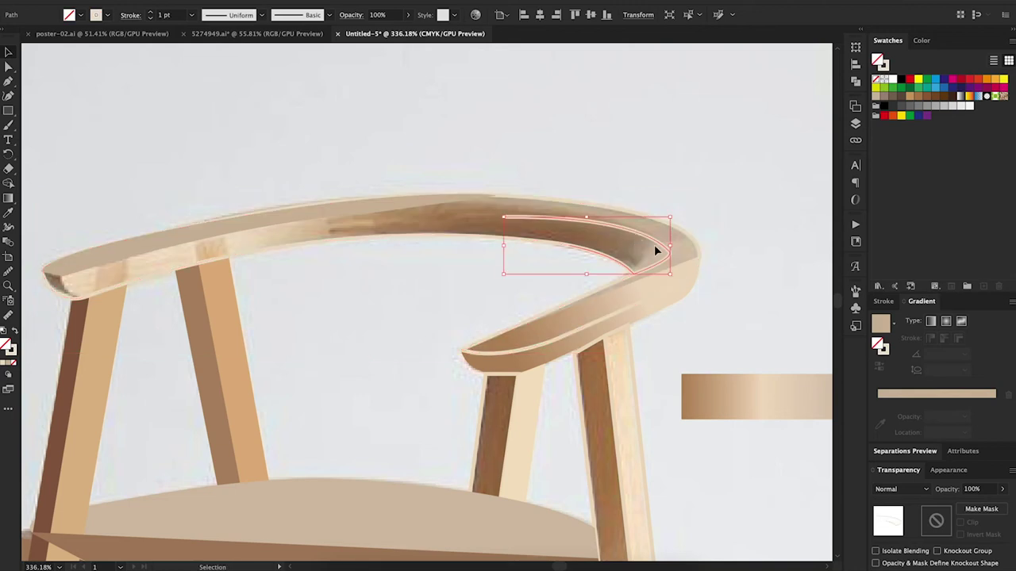
Copy the swatch rectangle's brown gradient onto the new shading shape
click(880, 322)
click(755, 408)
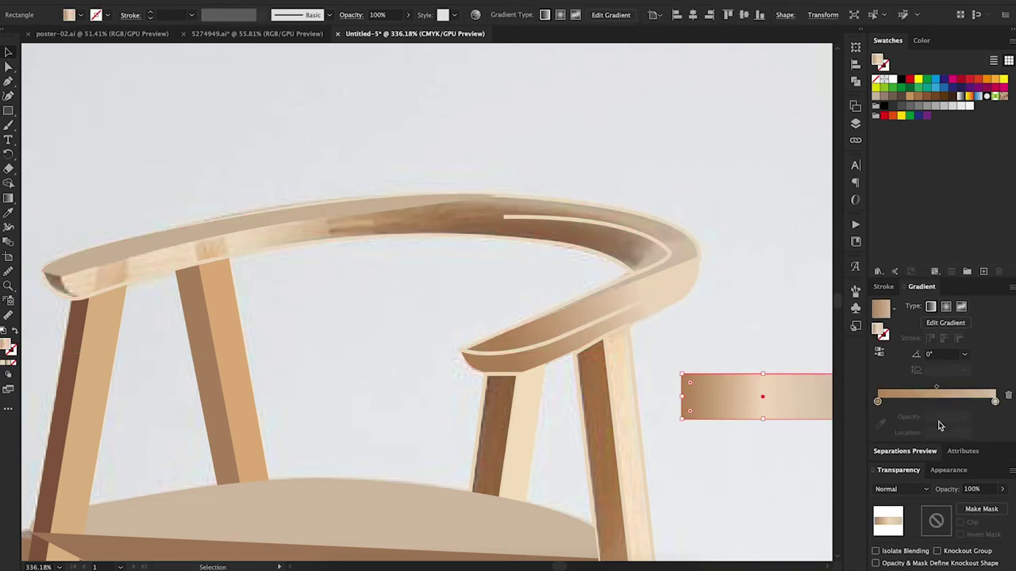
click(880, 425)
click(571, 236)
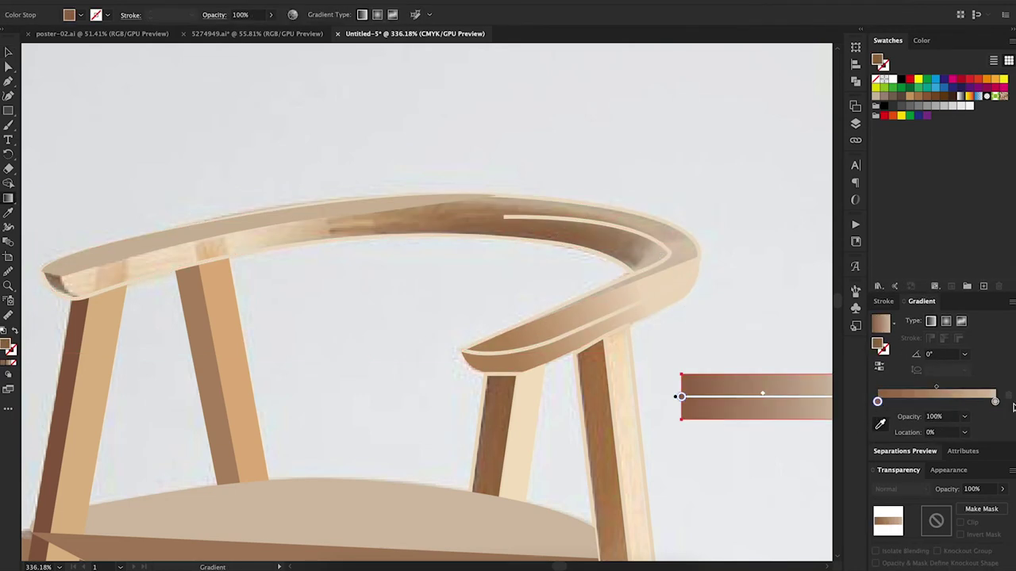
click(648, 244)
key(ctrl+z)
key(ctrl+z)
scroll(698, 245, down, 2)
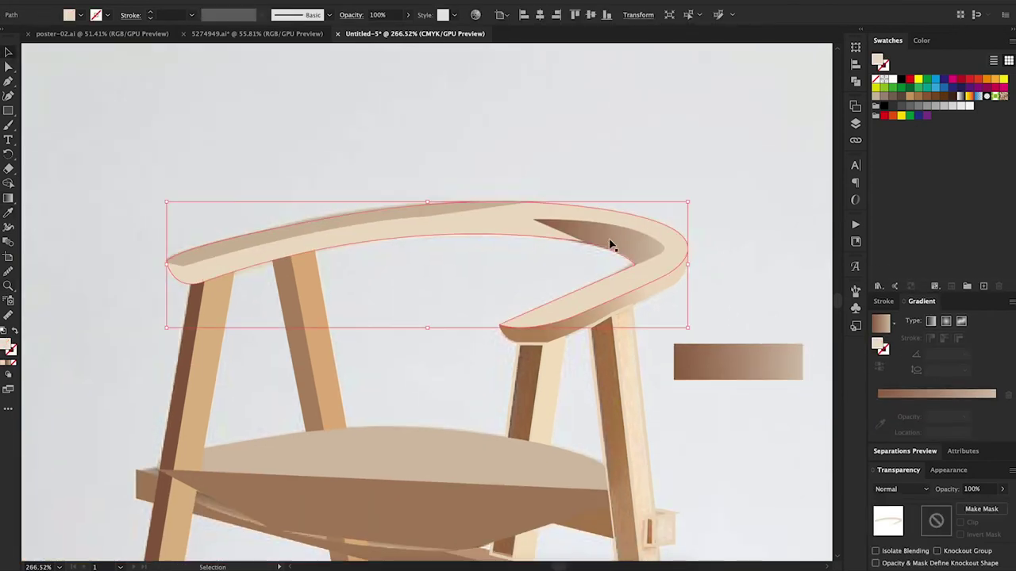
click(608, 242)
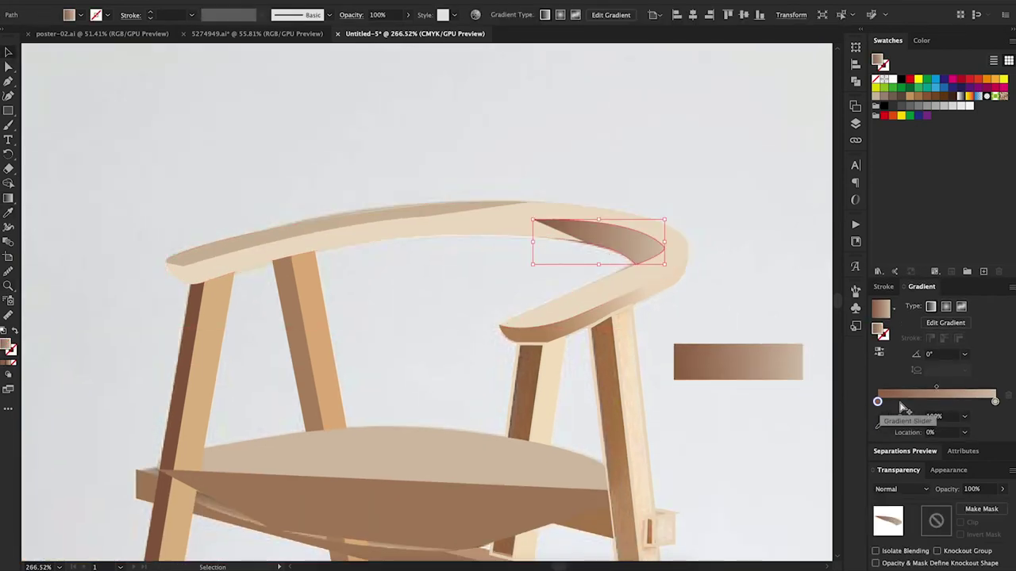
Move a gradient stop toward the middle and set its opacity to 0%
drag(895, 403, 959, 403)
click(964, 417)
click(972, 432)
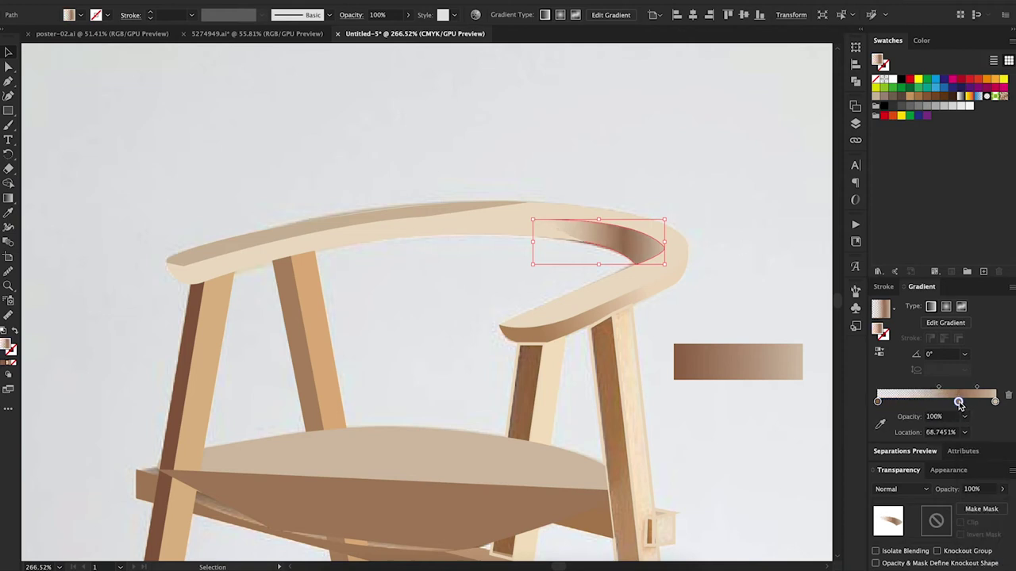
key(ctrl+0)
scroll(454, 334, up, 3)
Select and inspect the chair seat and front-right leg shapes and their anchor points
click(453, 334)
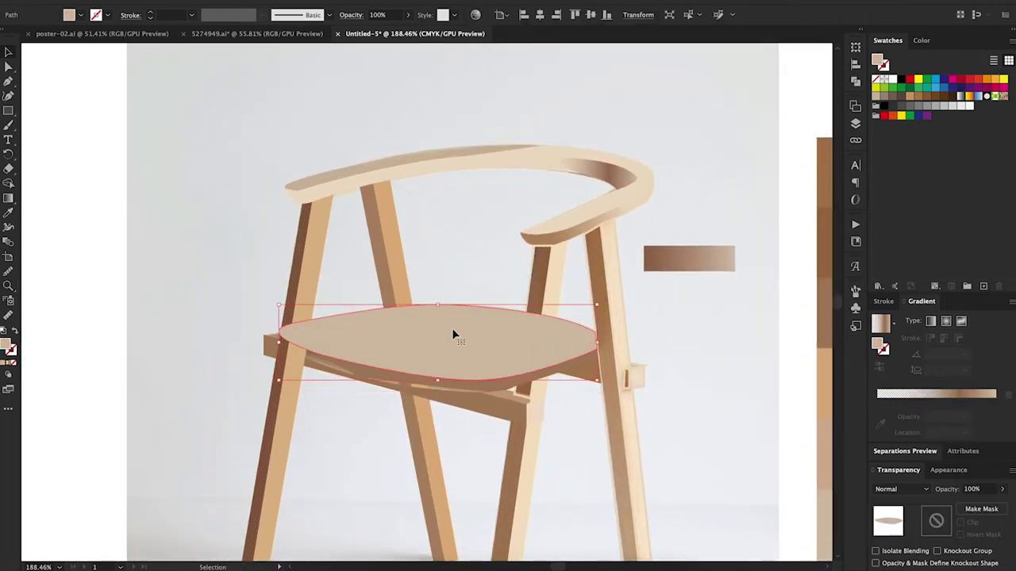
click(524, 433)
click(529, 288)
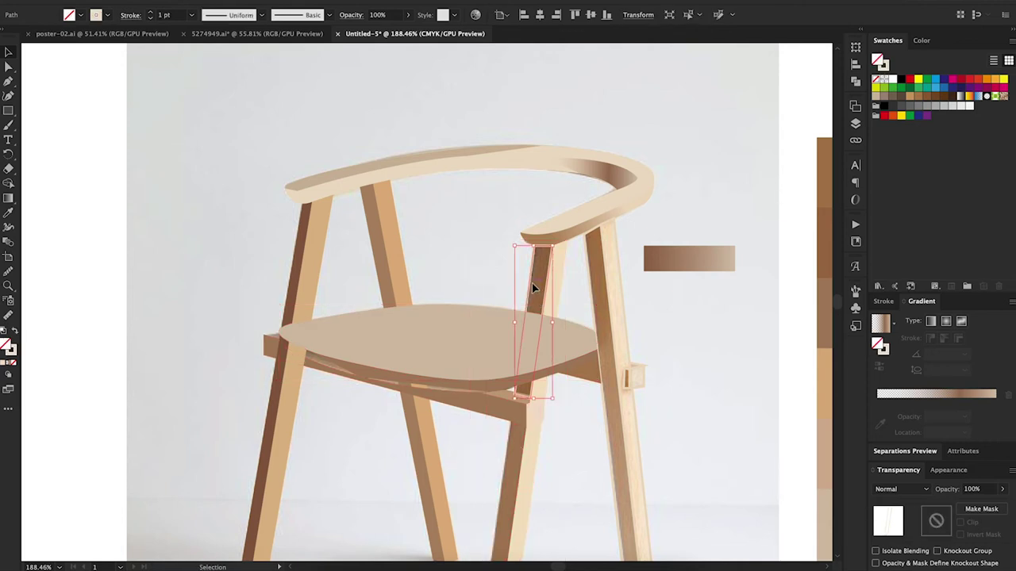
shift+click(556, 300)
click(485, 312)
key(a)
click(482, 387)
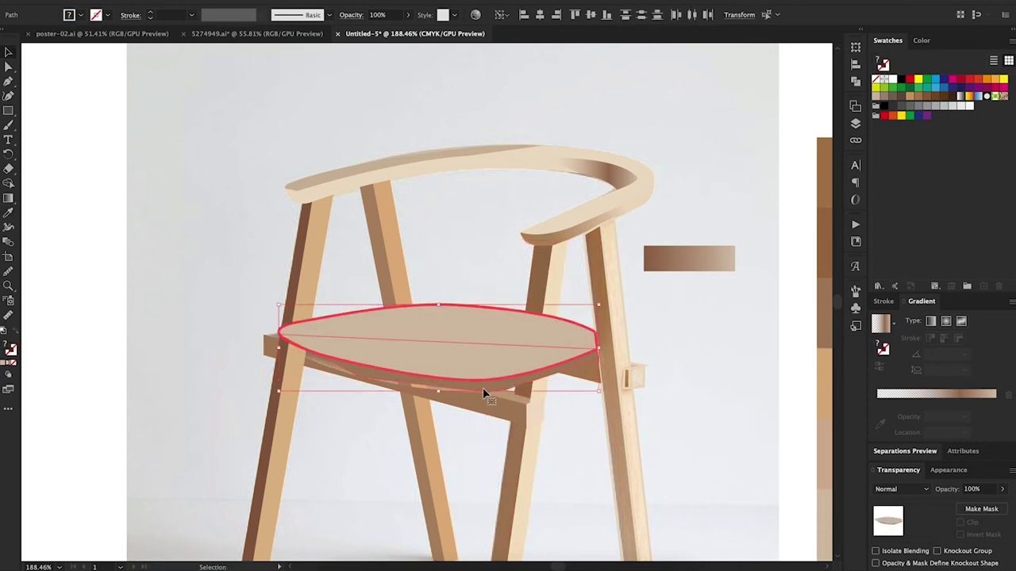
scroll(617, 310, down, 2)
scroll(616, 311, up, 5)
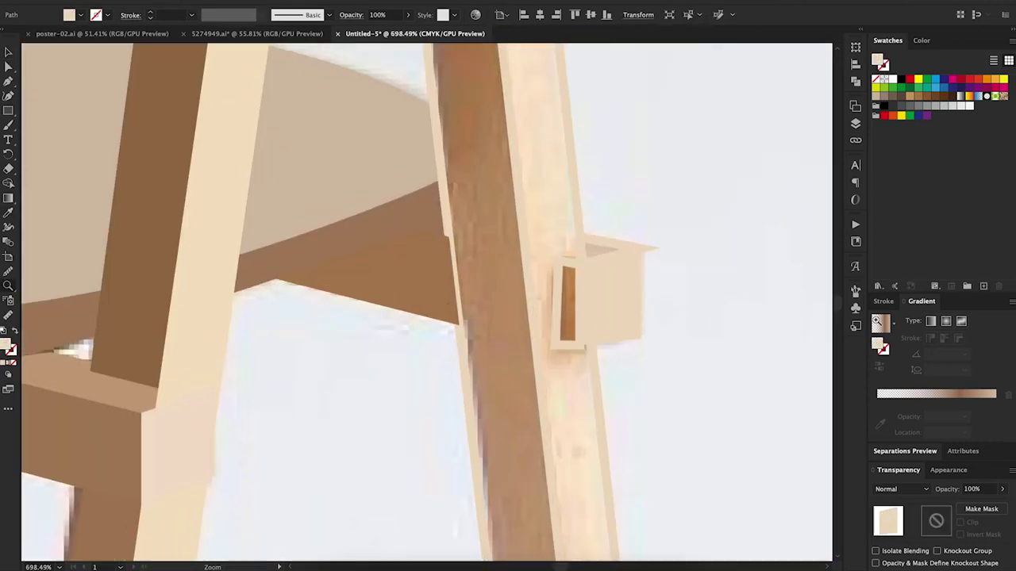
key(v)
Fill the small triangle atop the dowel with the sampled cream wood colour
click(567, 333)
click(607, 245)
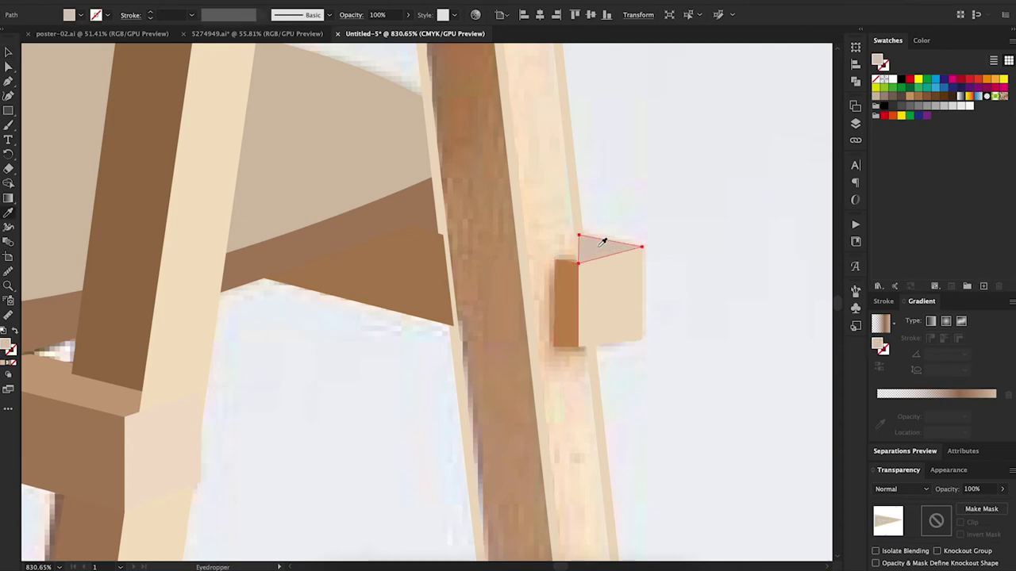
scroll(585, 230, up, 2)
key(i)
click(563, 210)
scroll(548, 254, down, 3)
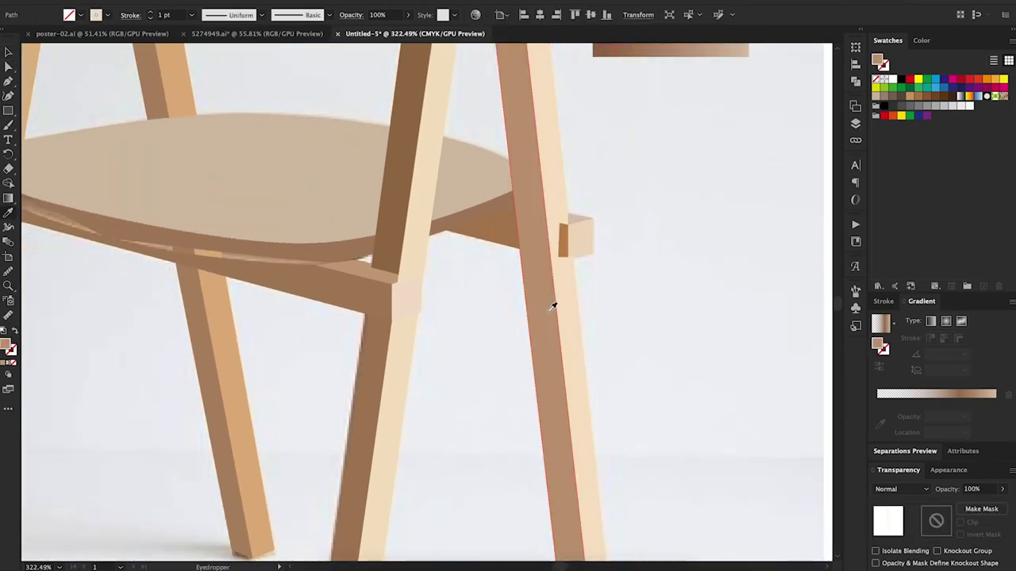
scroll(551, 302, down, 4)
scroll(599, 299, up, 5)
Apply the brown gradient to the seat underside, running roughly vertically
key(v)
click(599, 300)
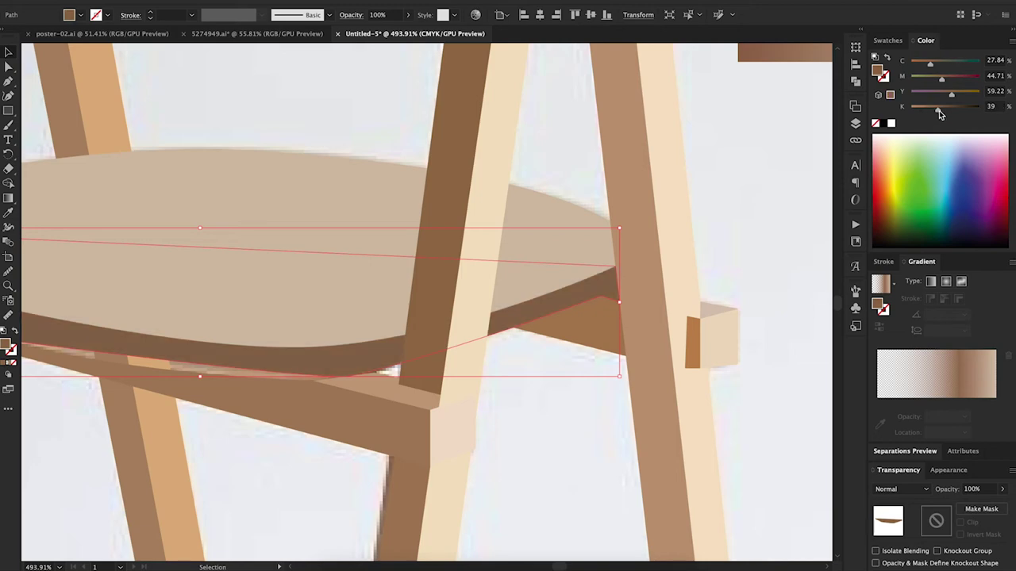
key(z)
scroll(474, 270, down, 2)
scroll(474, 270, down, 3)
scroll(476, 277, up, 1)
key(i)
click(698, 188)
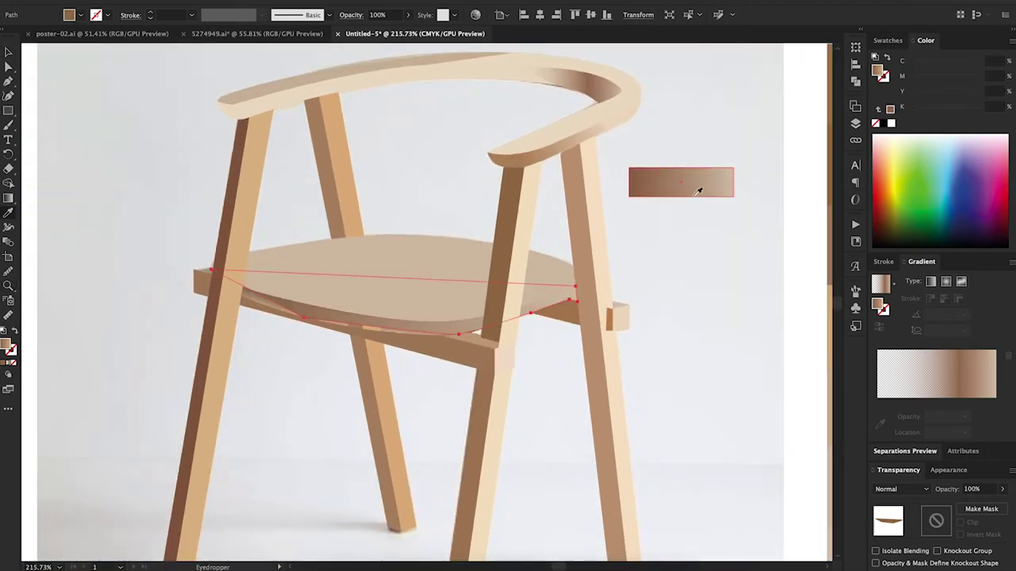
key(g)
drag(421, 343, 424, 312)
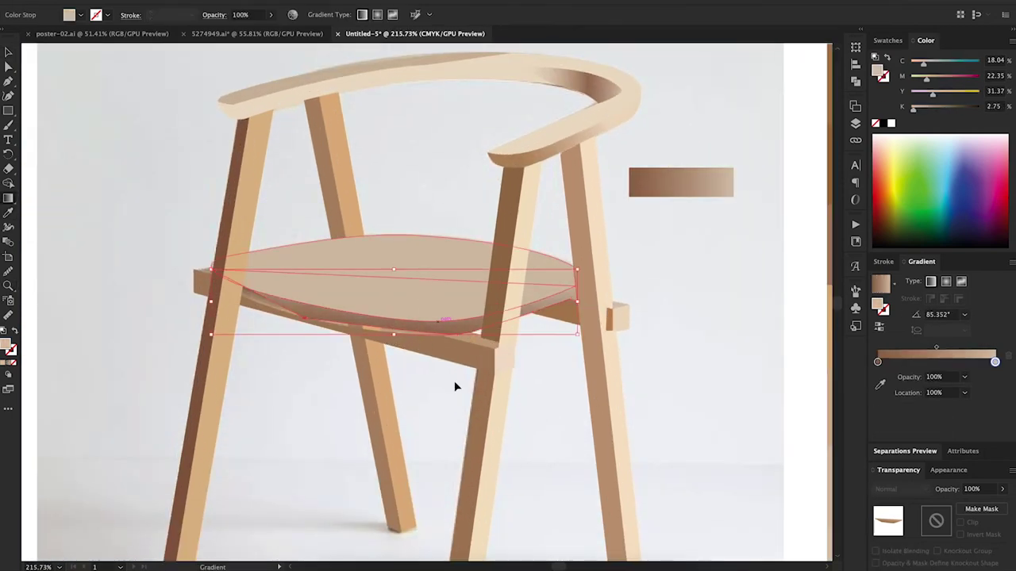
scroll(455, 386, up, 1)
scroll(345, 315, up, 2)
scroll(415, 296, up, 2)
Reshape the seat underside's lower curve, undoing one unwanted adjustment
key(a)
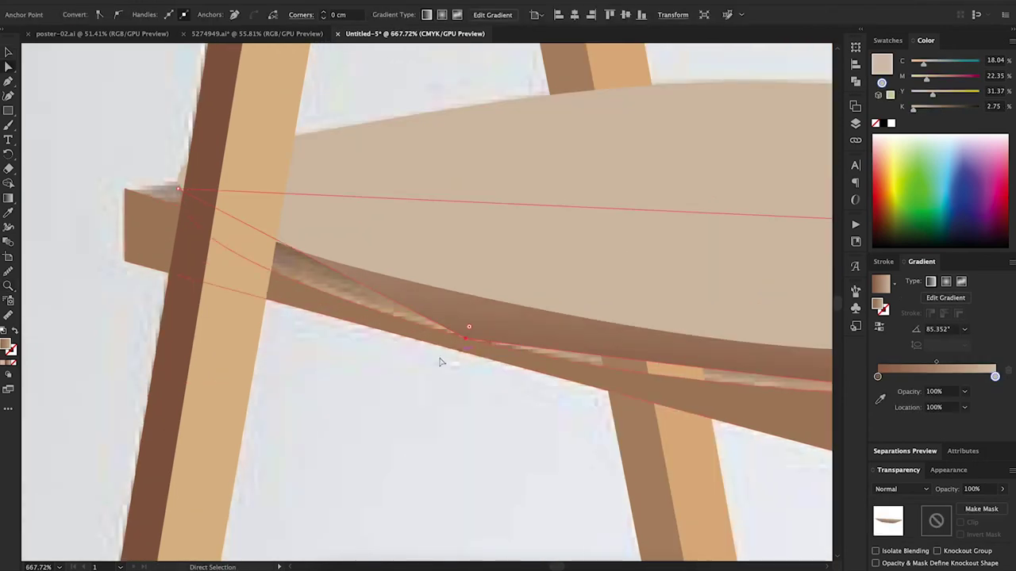
click(465, 338)
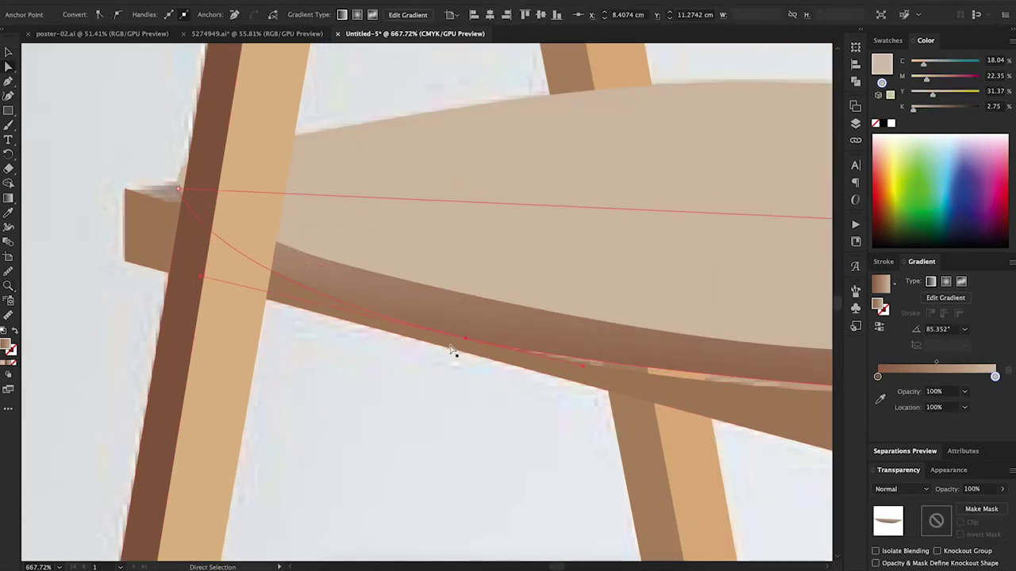
drag(582, 366, 632, 390)
mouse_move(171, 260)
mouse_down()
mouse_move(161, 247)
mouse_move(368, 283)
mouse_up()
key(ctrl+z)
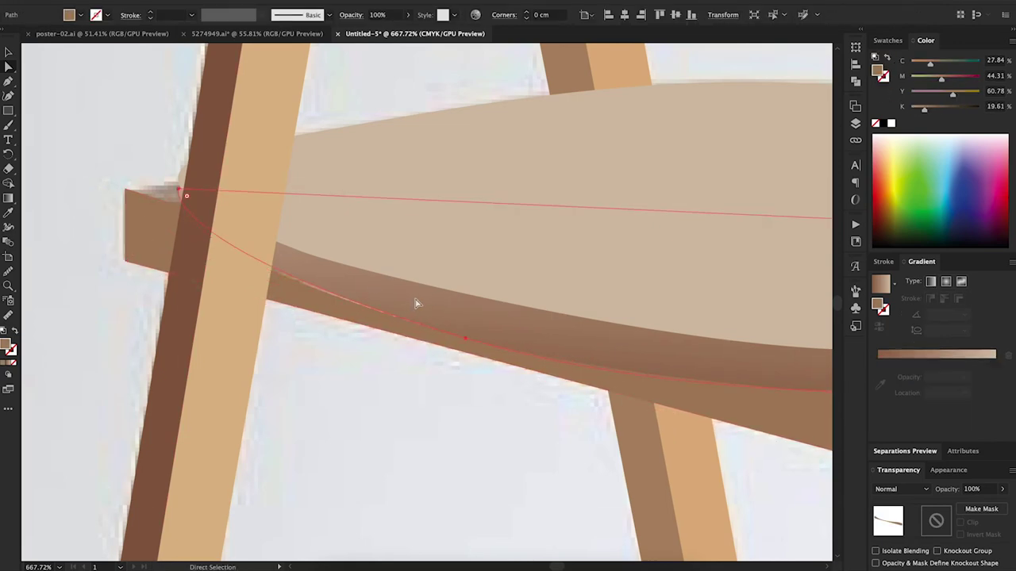
scroll(328, 284, down, 5)
scroll(399, 182, up, 5)
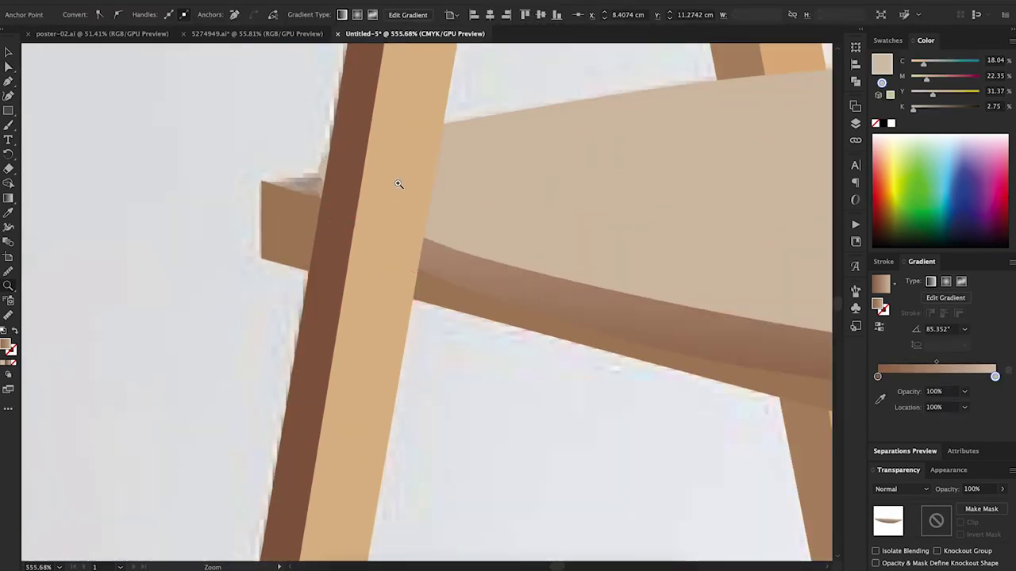
scroll(346, 198, up, 2)
Add a new curved point on the seat underside near the left leg joint
click(369, 214)
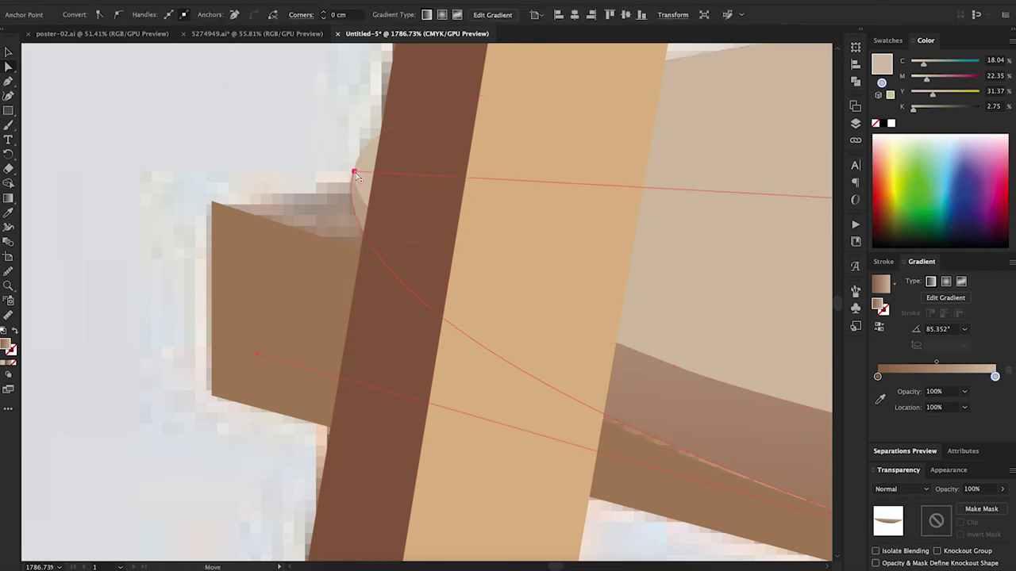
scroll(401, 270, down, 3)
drag(424, 226, 523, 238)
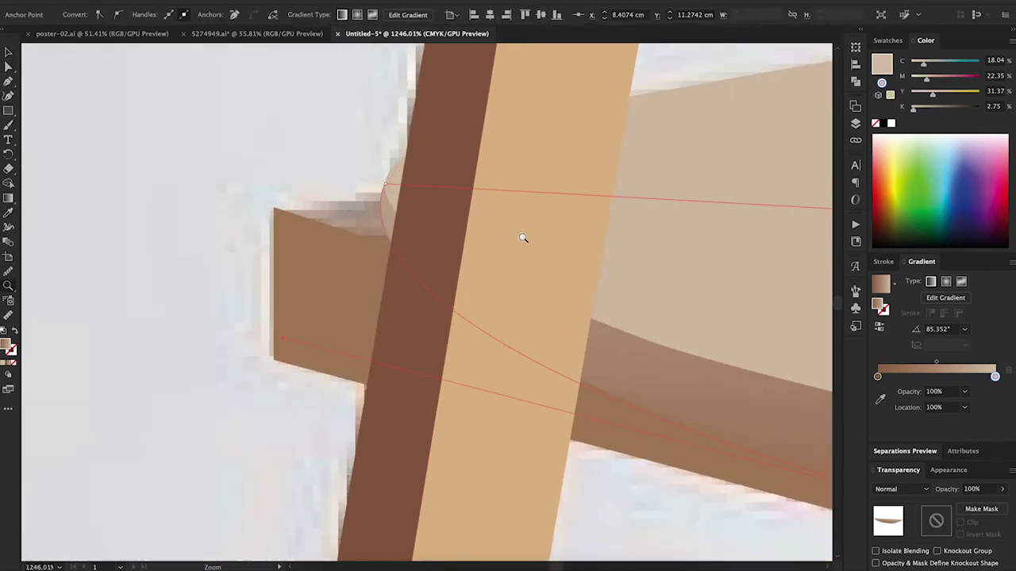
drag(429, 189, 407, 193)
mouse_move(395, 247)
mouse_down()
mouse_move(355, 248)
mouse_move(355, 223)
mouse_up()
scroll(408, 290, down, 5)
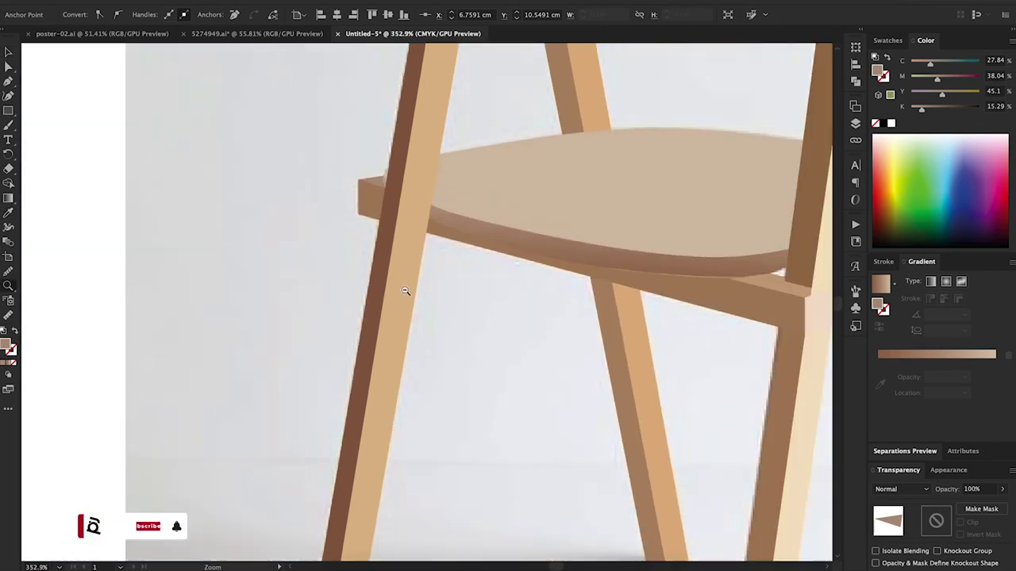
Fit the artboard in view and move the reference photo left of the chair
key(ctrl+0)
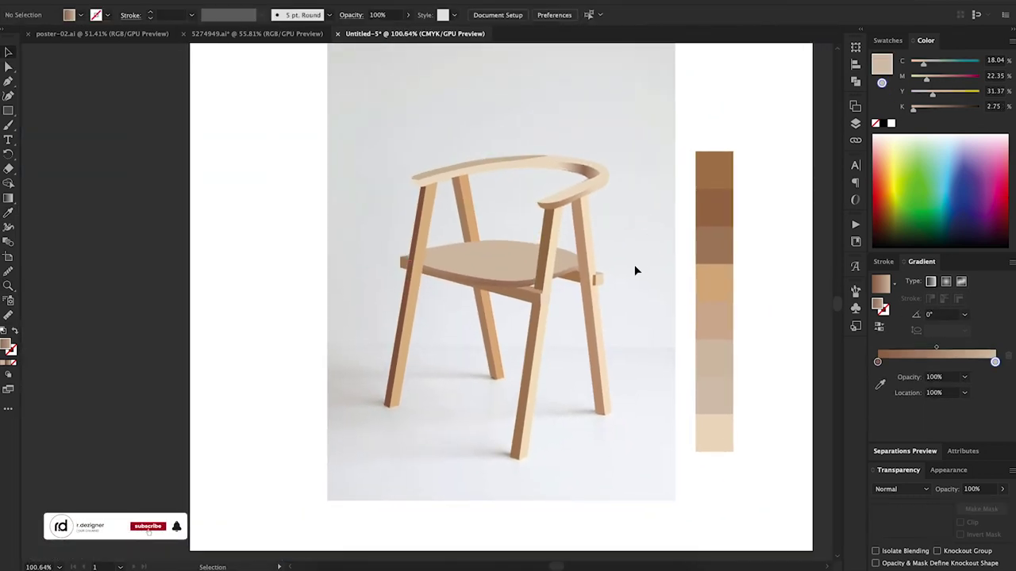
click(599, 262)
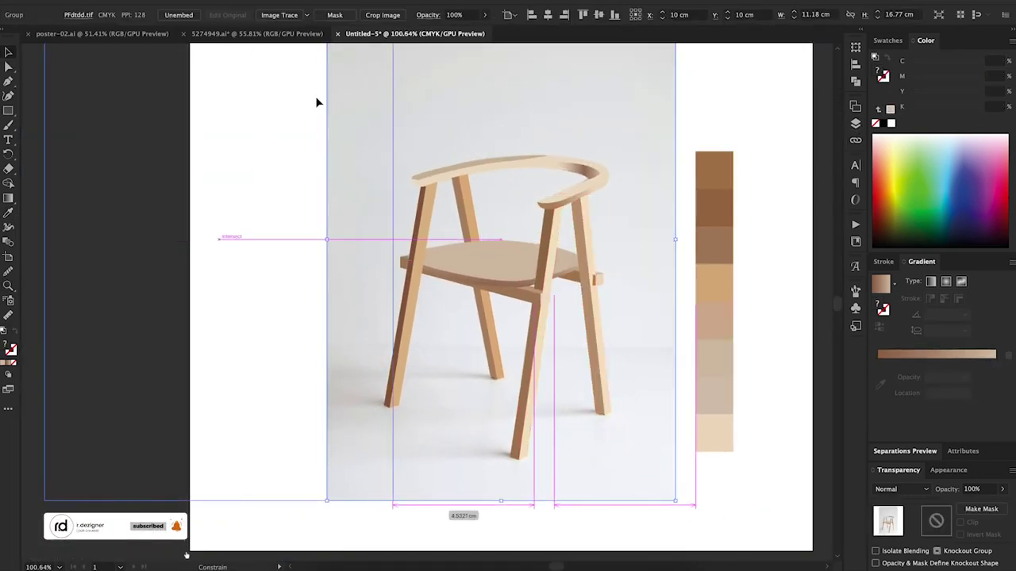
drag(502, 72, 182, 96)
click(549, 420)
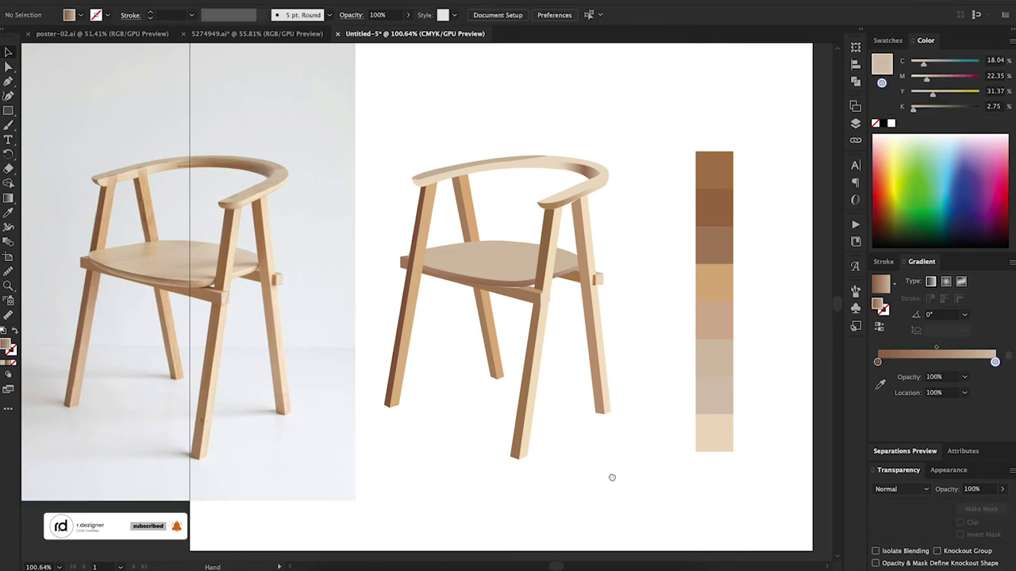
drag(612, 477, 609, 469)
Draw a flat ellipse under the front leg and give it a radial White, Black gradient
drag(492, 450, 562, 466)
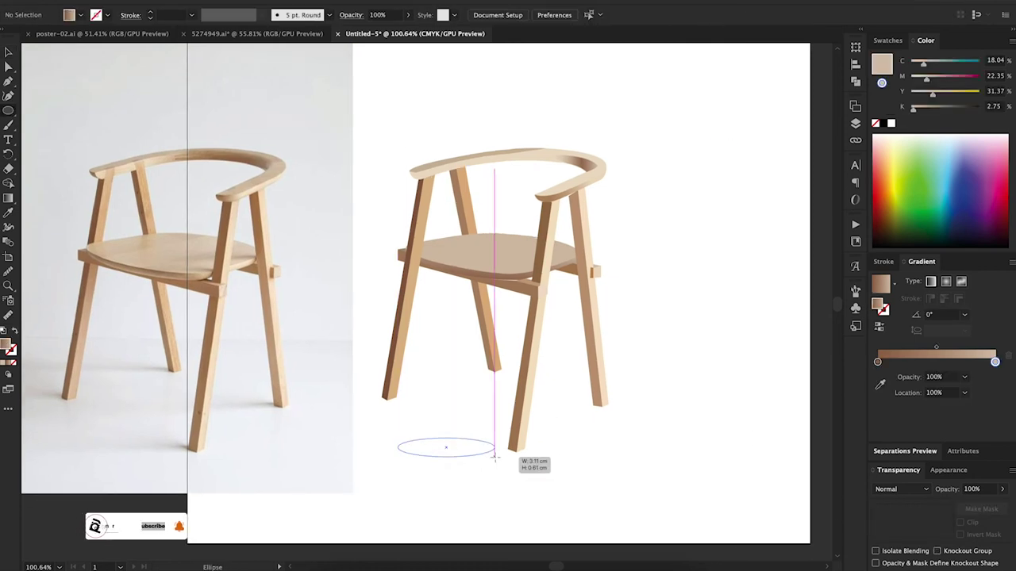
click(945, 281)
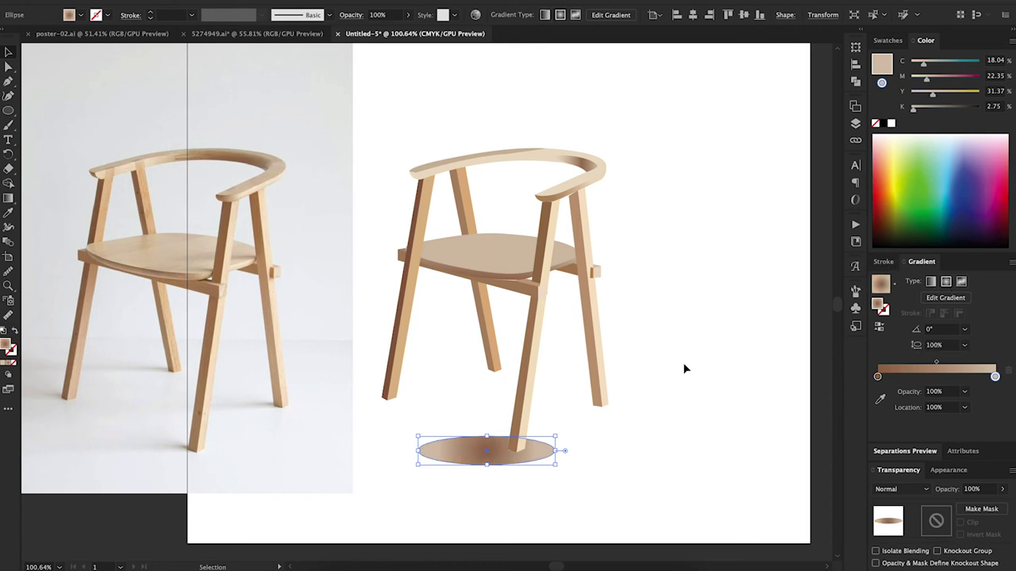
key(g)
click(893, 284)
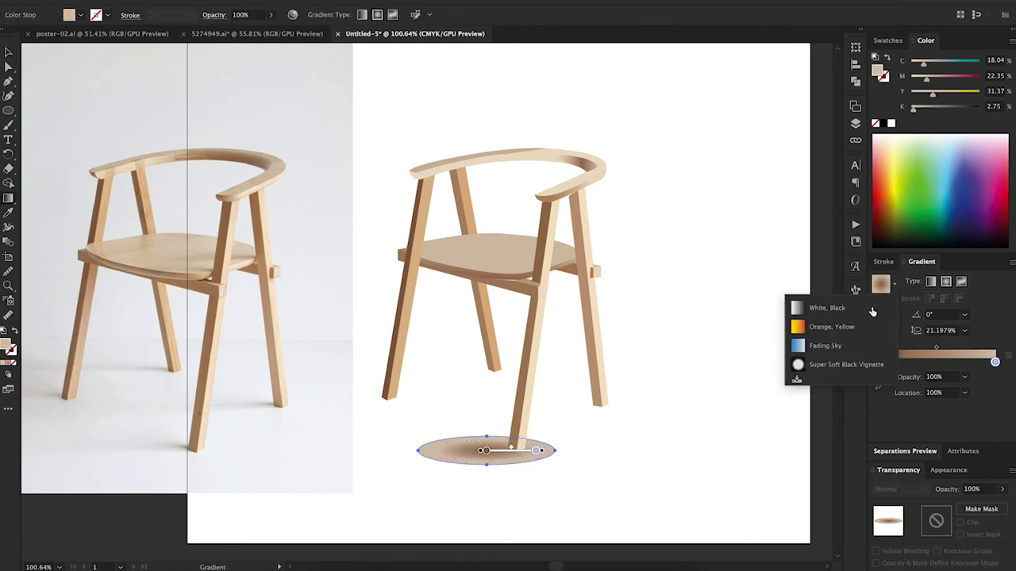
click(805, 306)
click(945, 281)
Make the left gradient stop black at 0% opacity and reverse the gradient
click(877, 362)
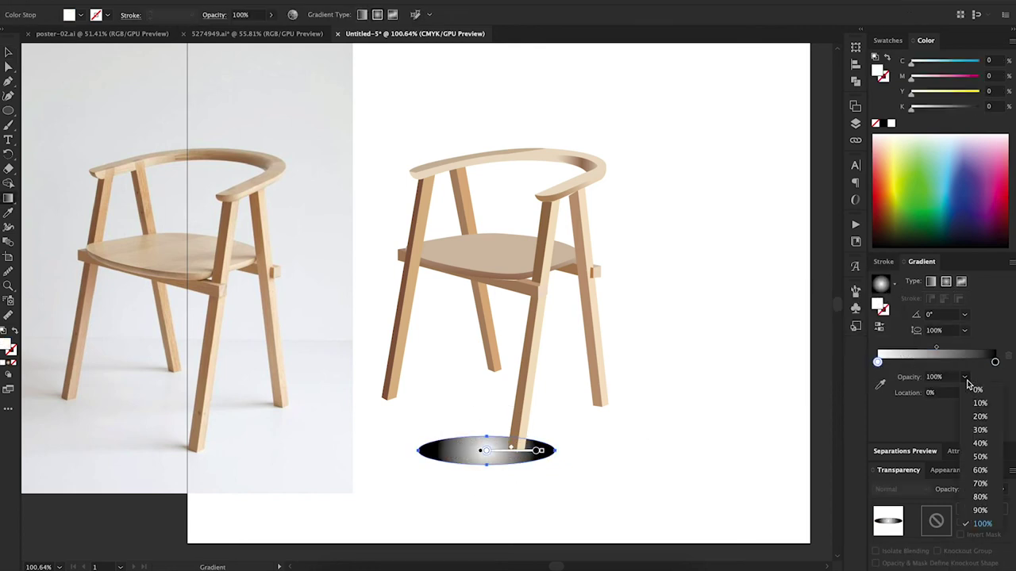
click(883, 121)
click(964, 377)
click(975, 401)
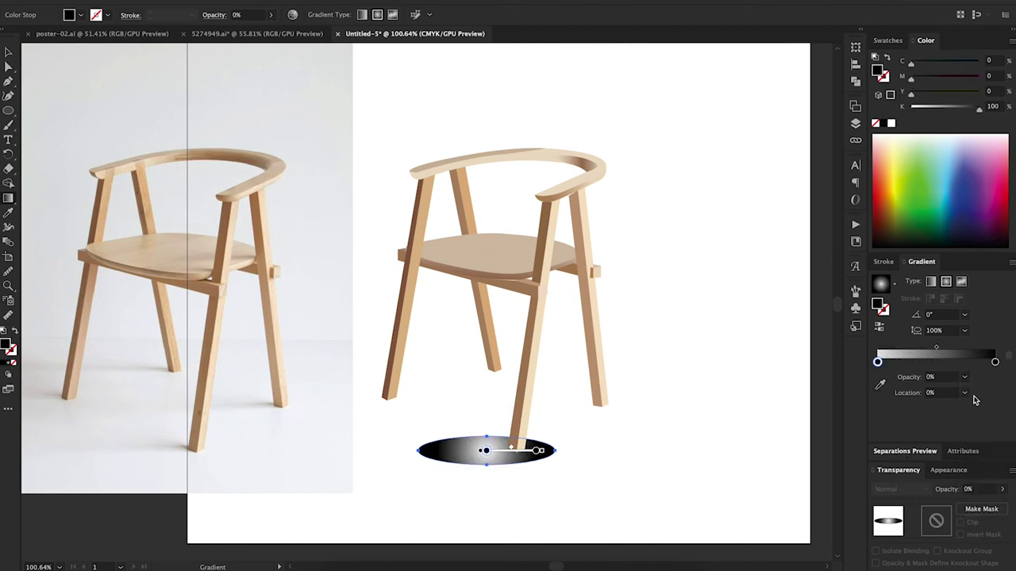
click(880, 327)
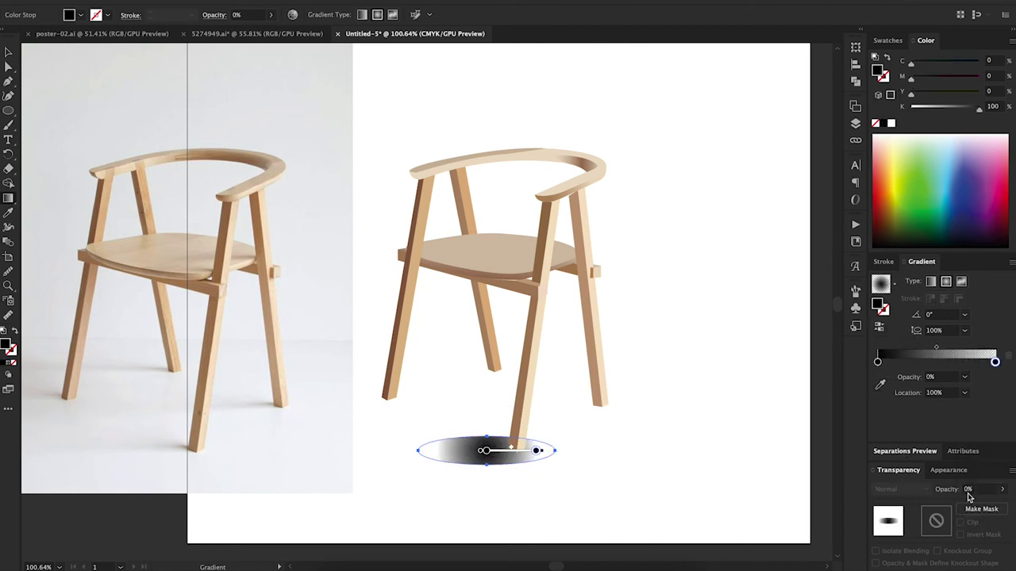
Set the ellipse's blending mode to Multiply
click(948, 470)
click(894, 445)
key(v)
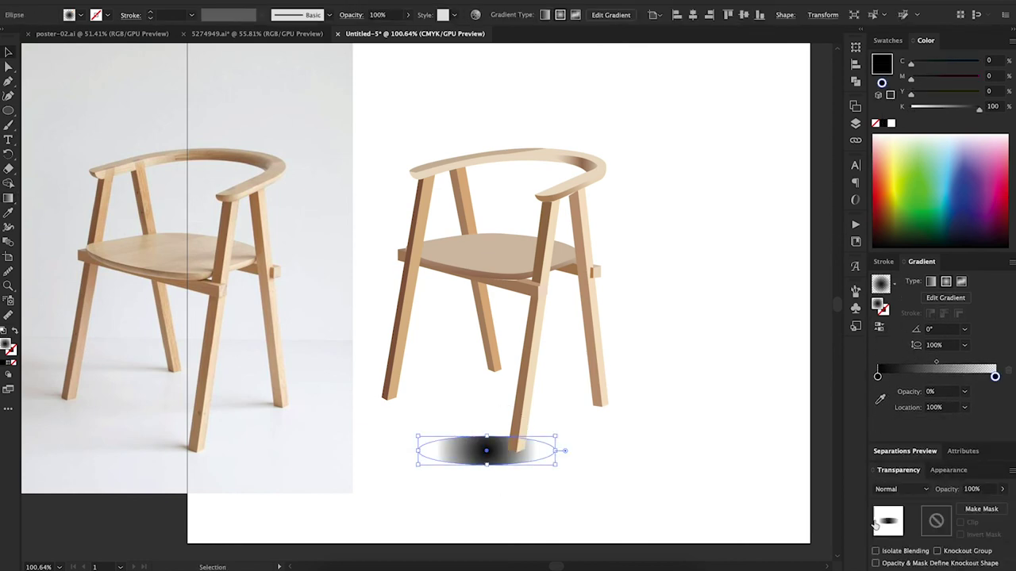
click(901, 489)
click(895, 290)
Shift and stretch the radial gradient across the ellipse
key(g)
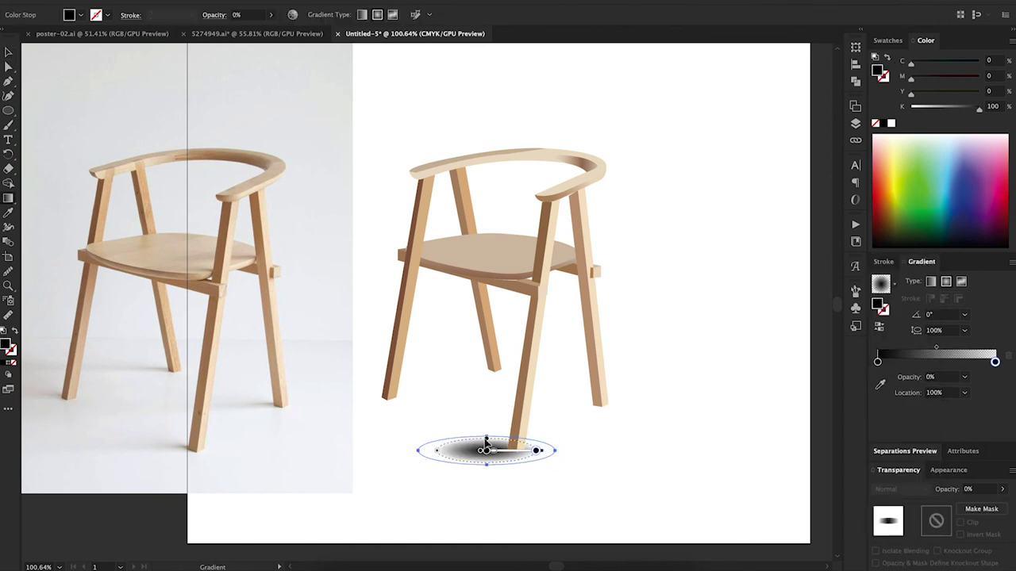
drag(503, 456, 533, 452)
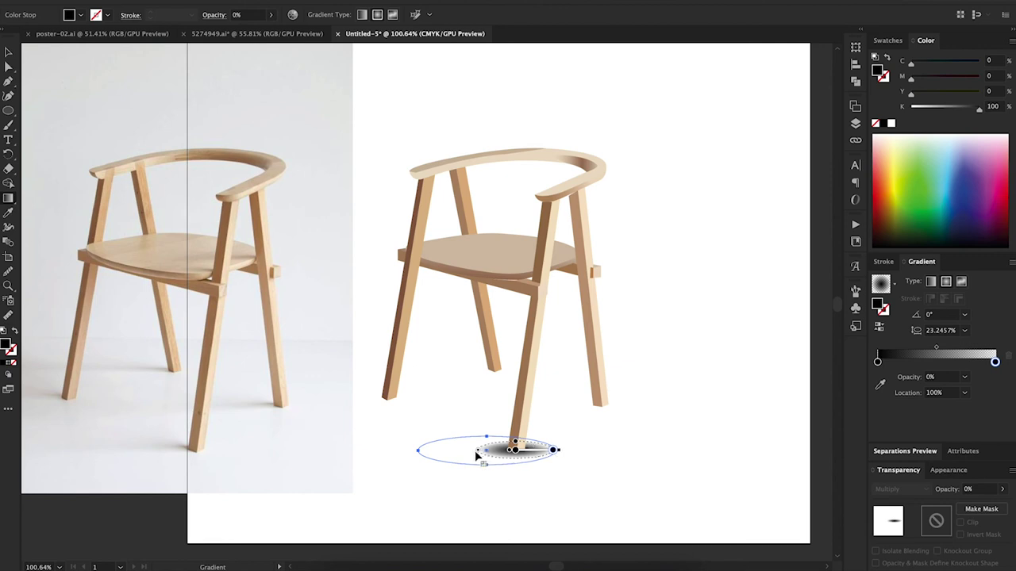
drag(570, 450, 532, 462)
key(v)
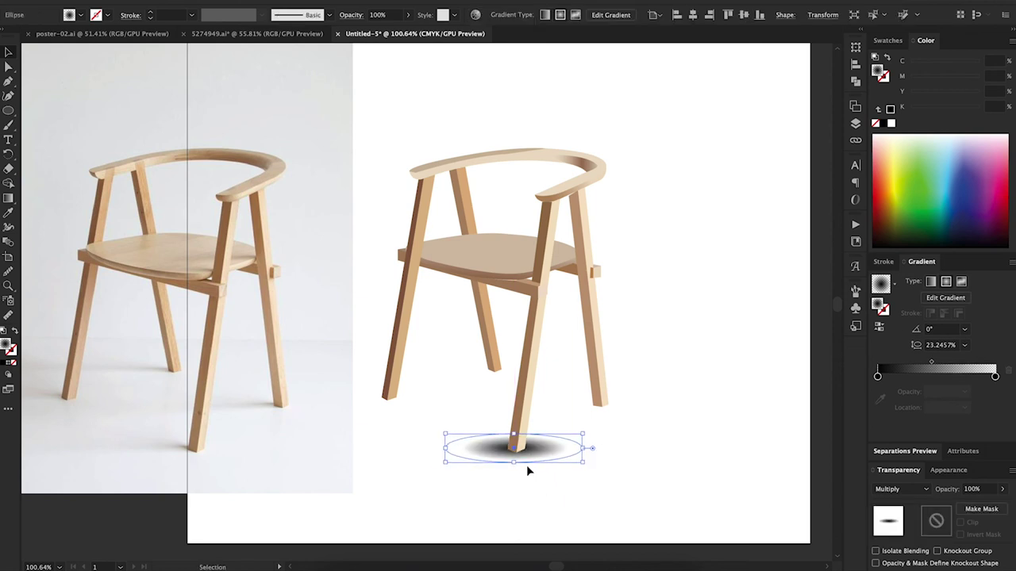
Set the left stop to the chair leg's sampled brown and the right stop fully transparent
key(g)
click(877, 362)
click(879, 384)
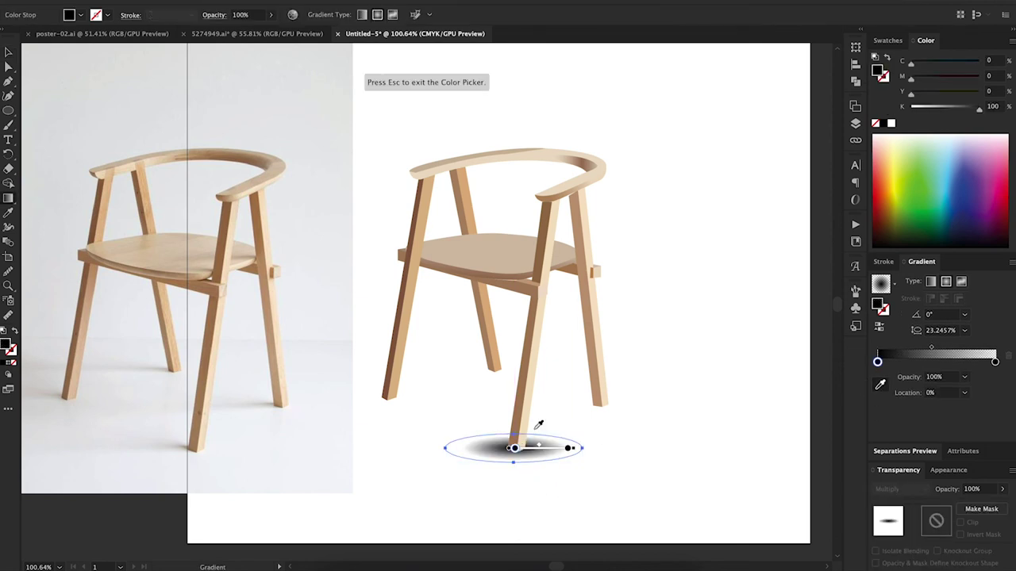
click(386, 387)
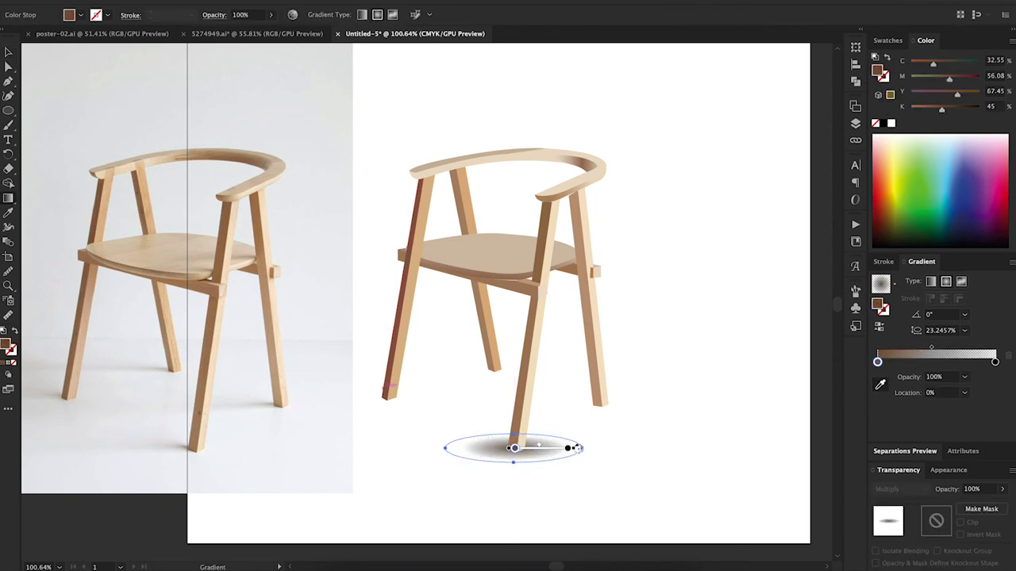
mouse_move(577, 448)
mouse_down()
mouse_move(588, 449)
mouse_move(537, 450)
mouse_up()
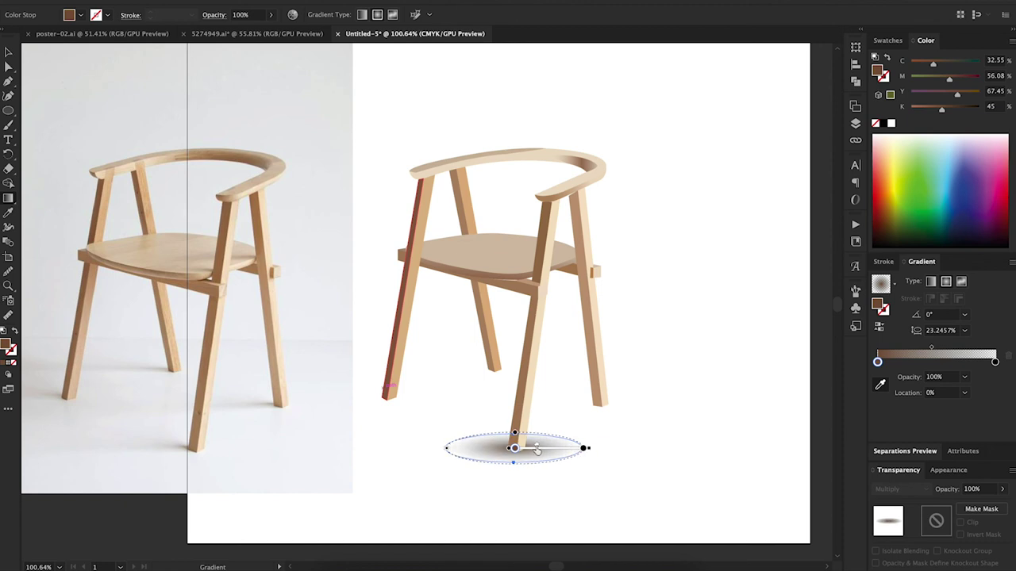
click(995, 362)
click(531, 386)
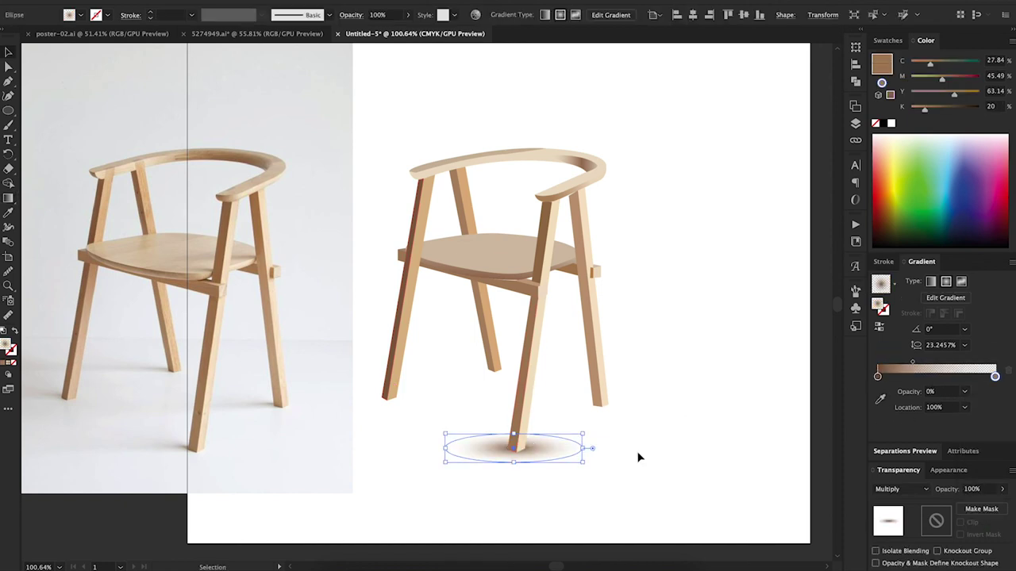
click(877, 376)
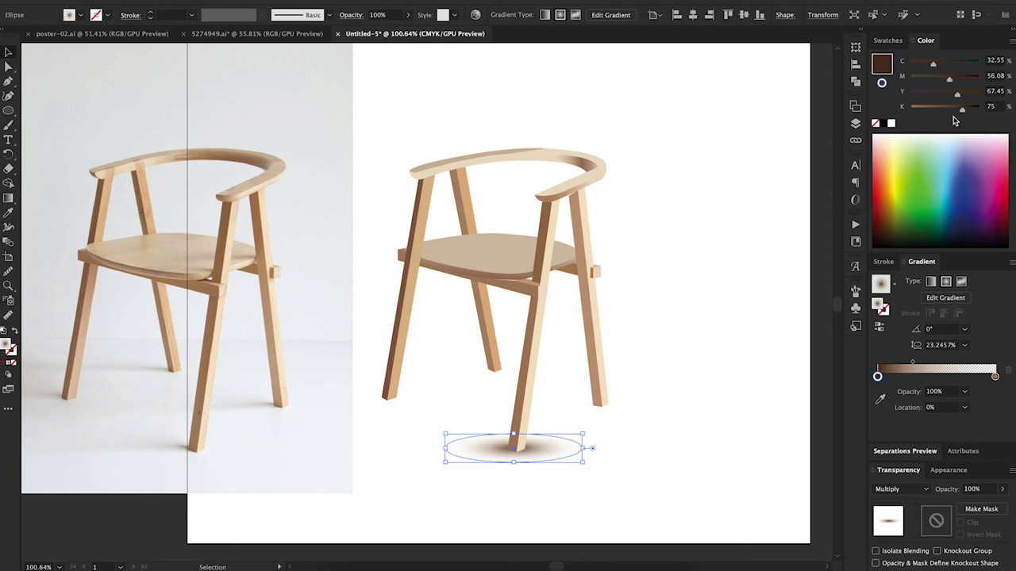
Alt-drag shadow copies under the right rear and front-left legs
mouse_move(582, 460)
mouse_down()
mouse_move(664, 417)
mouse_move(644, 414)
mouse_up()
key(e)
key(v)
click(671, 440)
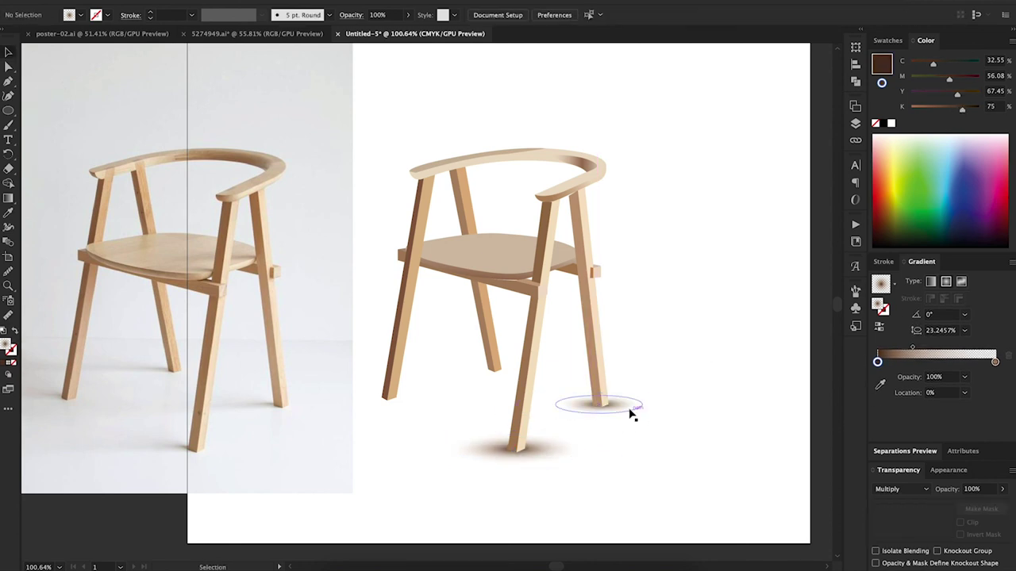
drag(524, 377, 417, 406)
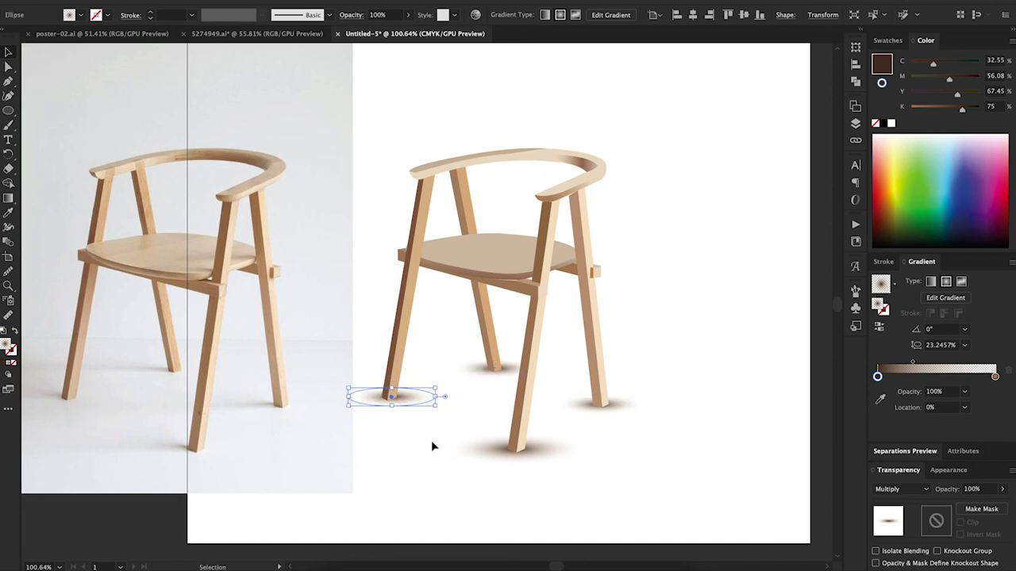
click(434, 451)
Select all the chair parts and group them with Ctrl+G
alt+scroll(537, 309, down, 2)
click(485, 199)
alt+scroll(485, 199, up, 4)
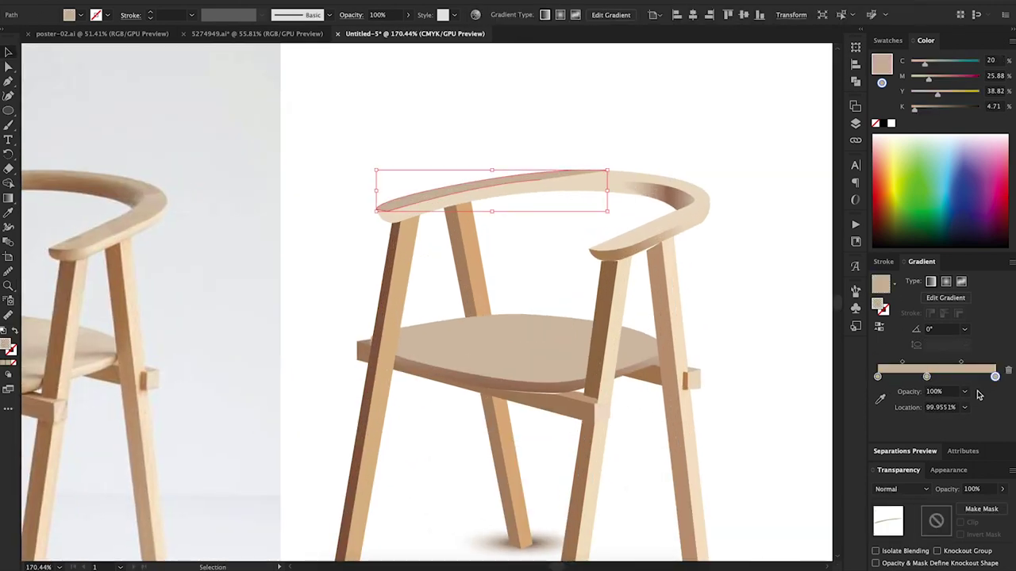
alt+scroll(444, 220, down, 4)
key(ctrl+a)
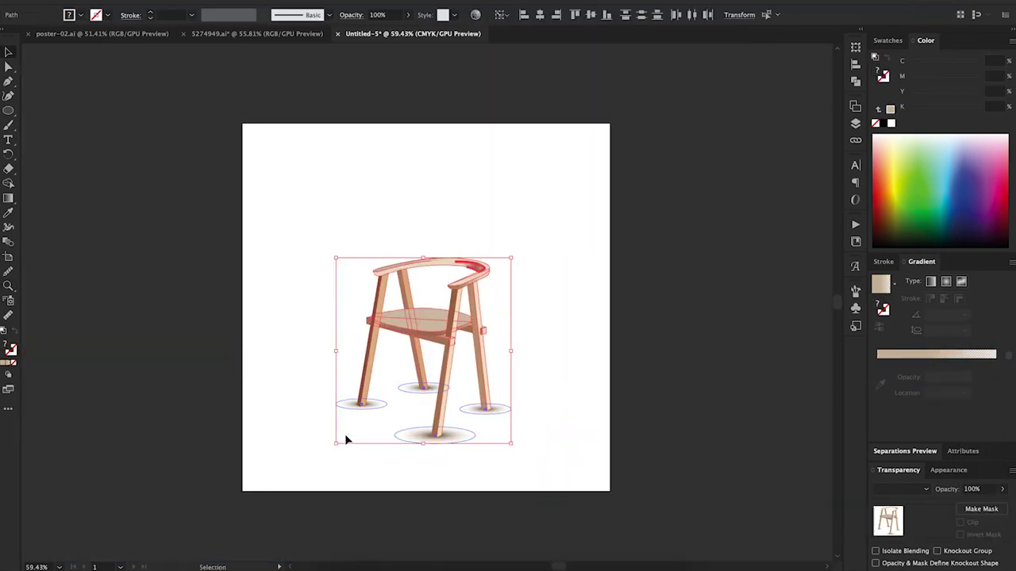
key(ctrl+g)
click(562, 310)
alt+scroll(348, 347, up, 1)
click(461, 266)
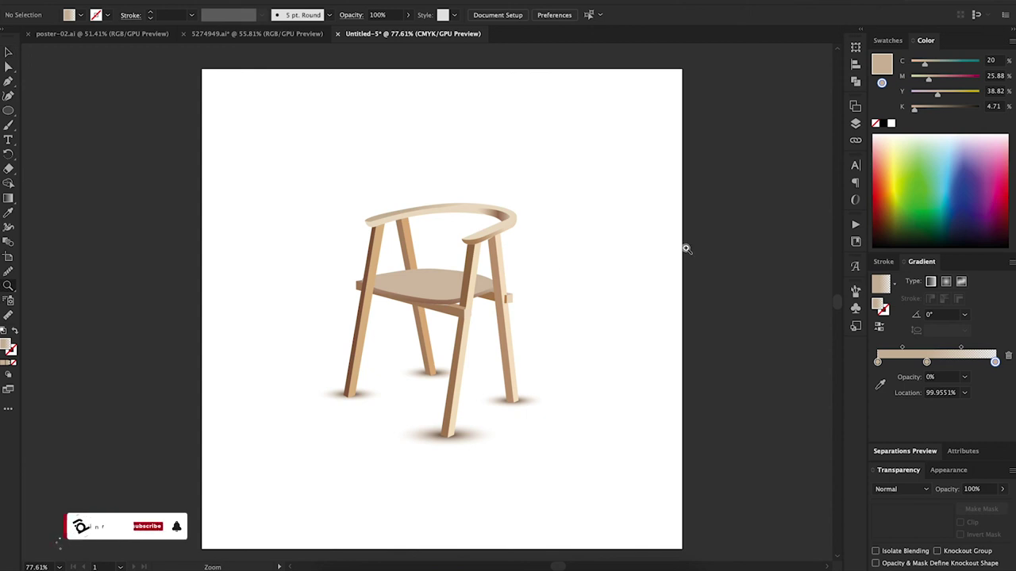
key(shift+o)
Shrink the artboard to a square and draw a covering rectangle sent to the back
drag(681, 69, 624, 124)
key(m)
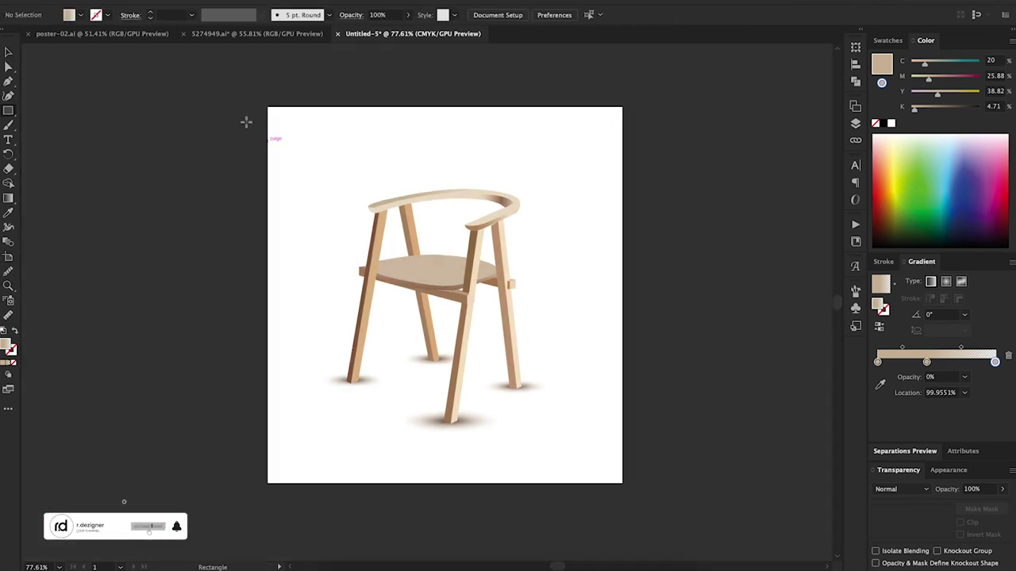
drag(259, 98, 628, 488)
key(v)
key(ctrl+shift+bracketleft)
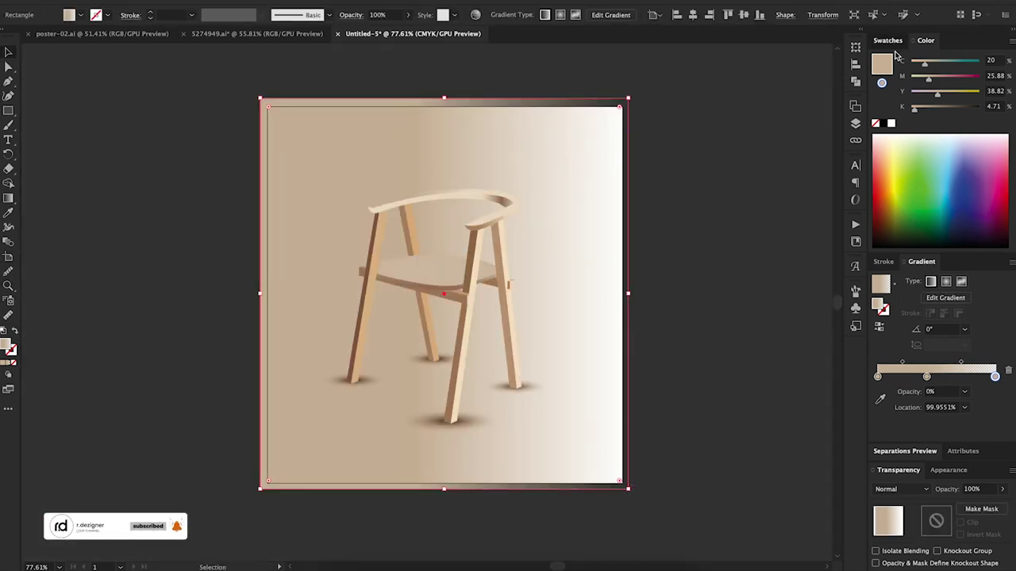
Fill the background rectangle with a light gray swatch
click(887, 40)
click(936, 105)
scroll(451, 319, down, 1)
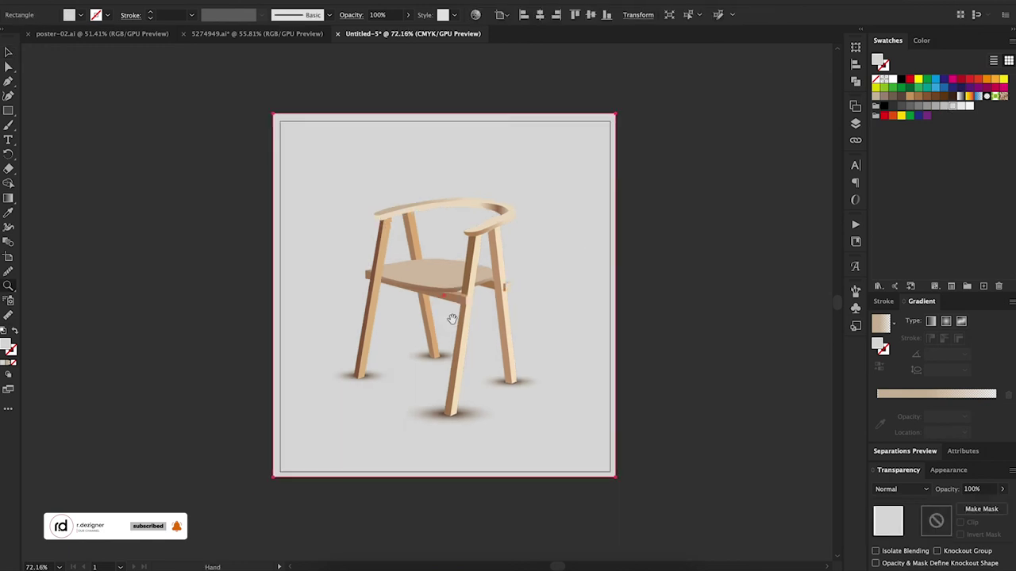
drag(451, 319, 449, 321)
click(672, 331)
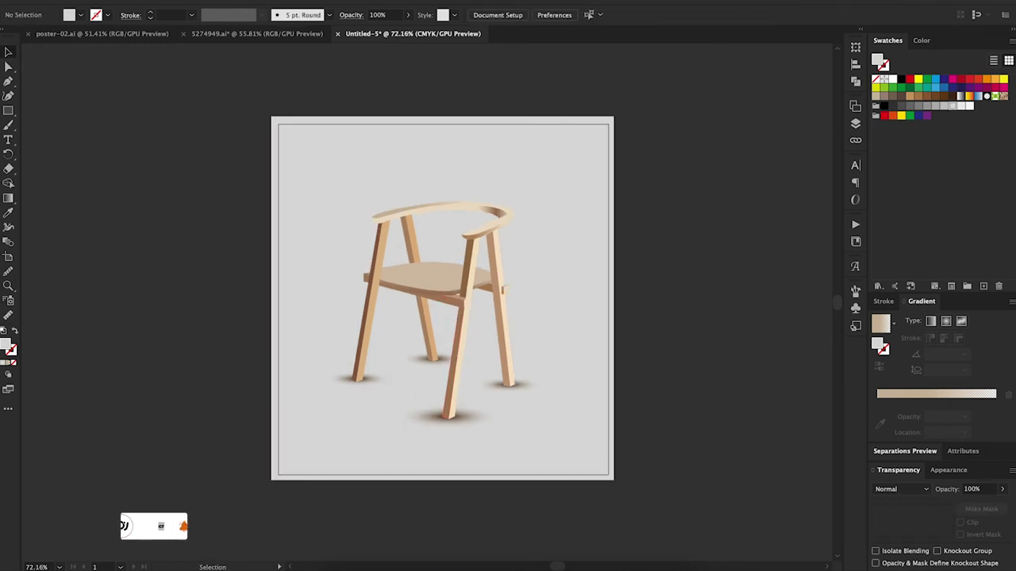